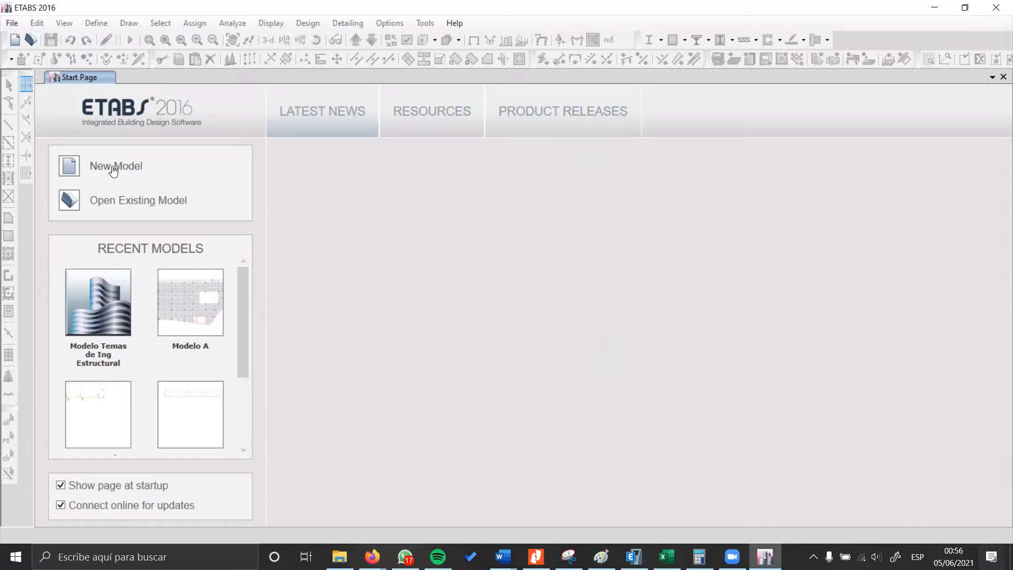
Step: Create a new model using built-in settings with Metric MKS units, keeping the AISC14, AISC 360-10 and ACI 318-14 options
left_click(113, 168)
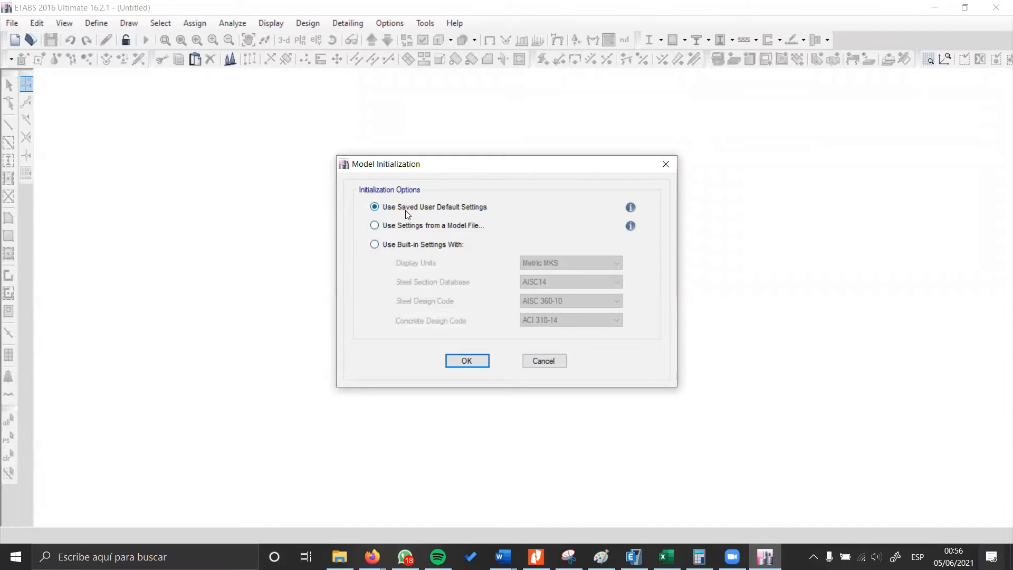
left_click(402, 244)
left_click(567, 264)
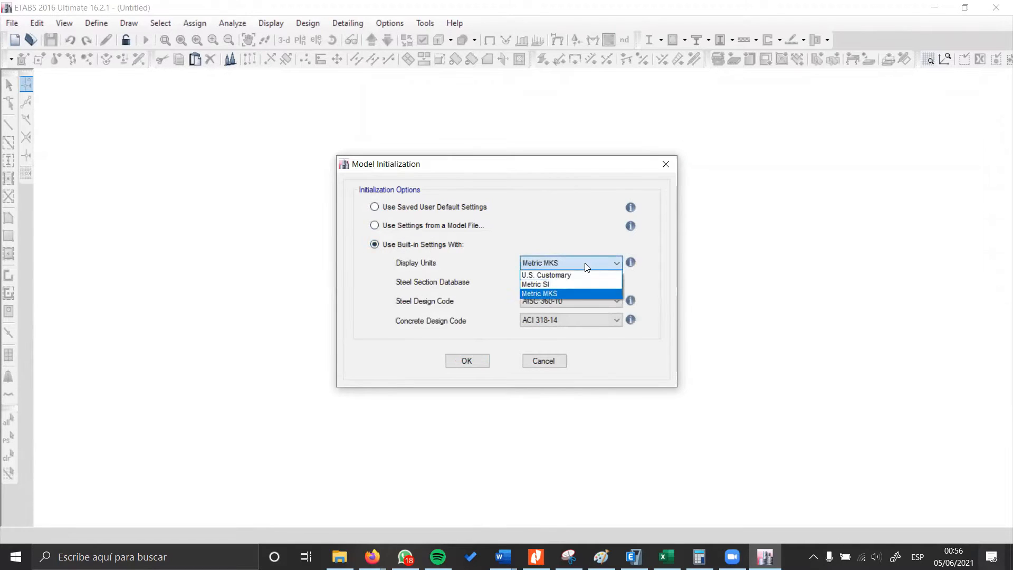
left_click(552, 295)
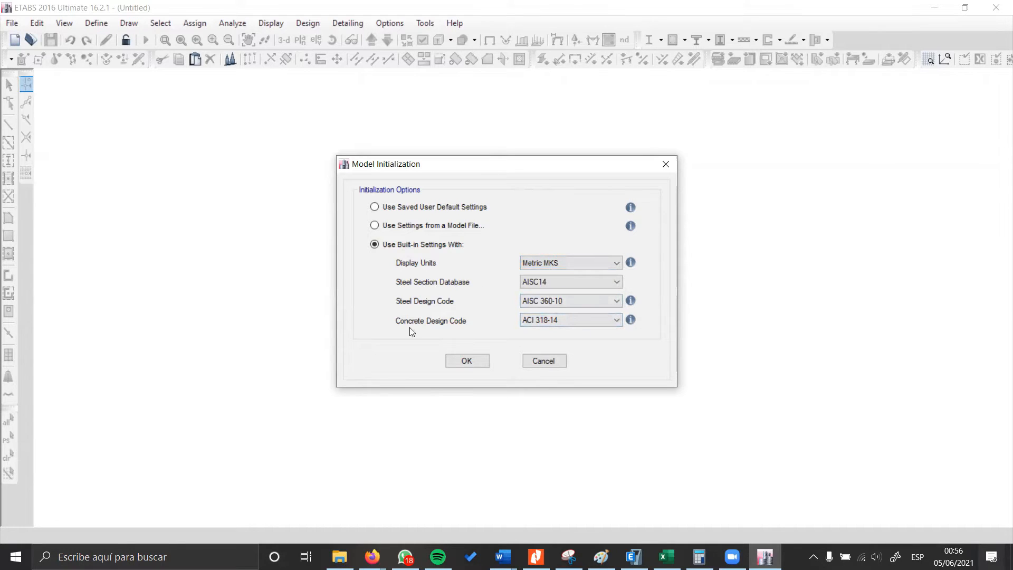
left_click(480, 365)
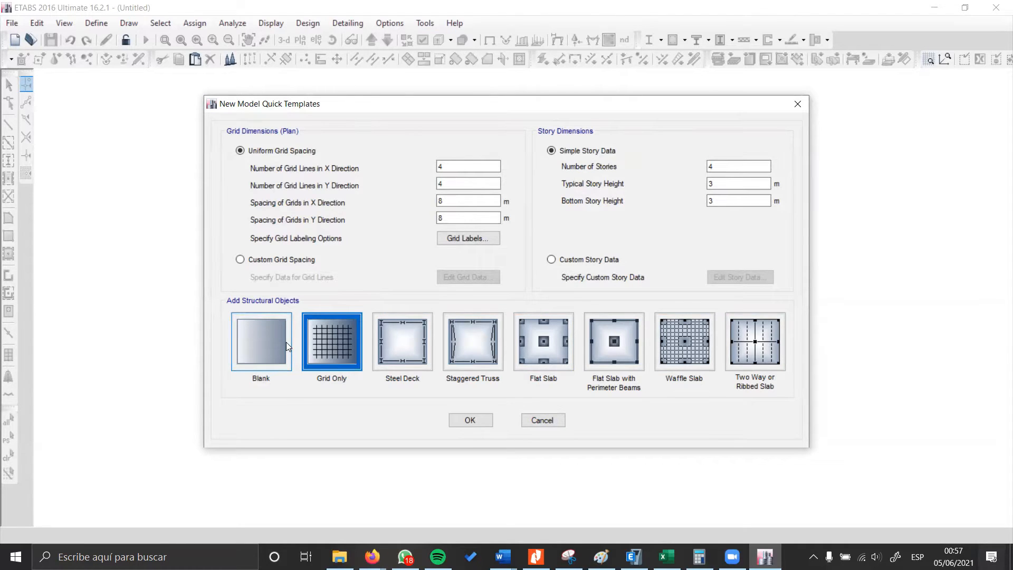
Step: Choose the Grid Only template with custom grid spacing and open the grid line data for editing
left_click(261, 352)
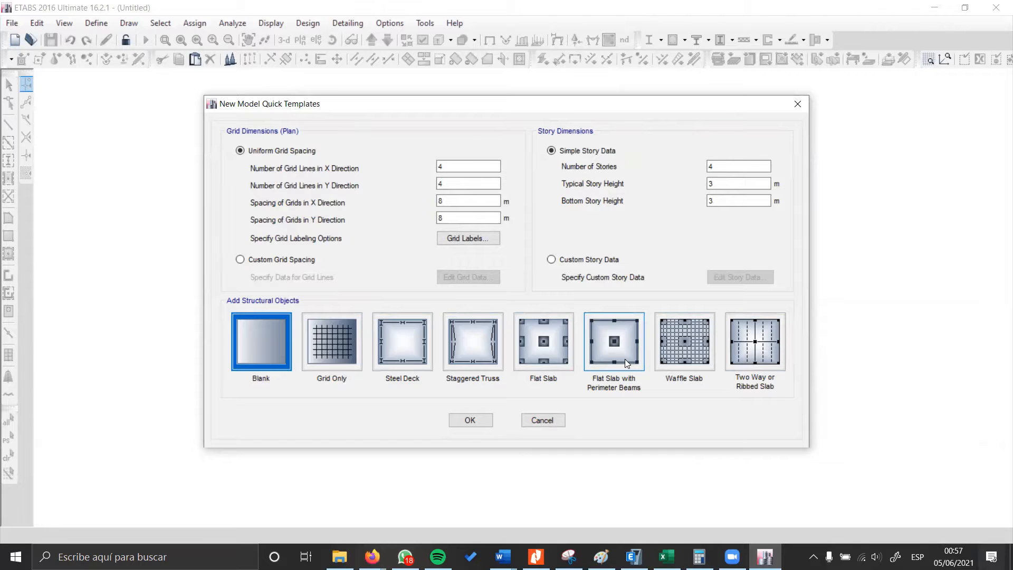
left_click(350, 339)
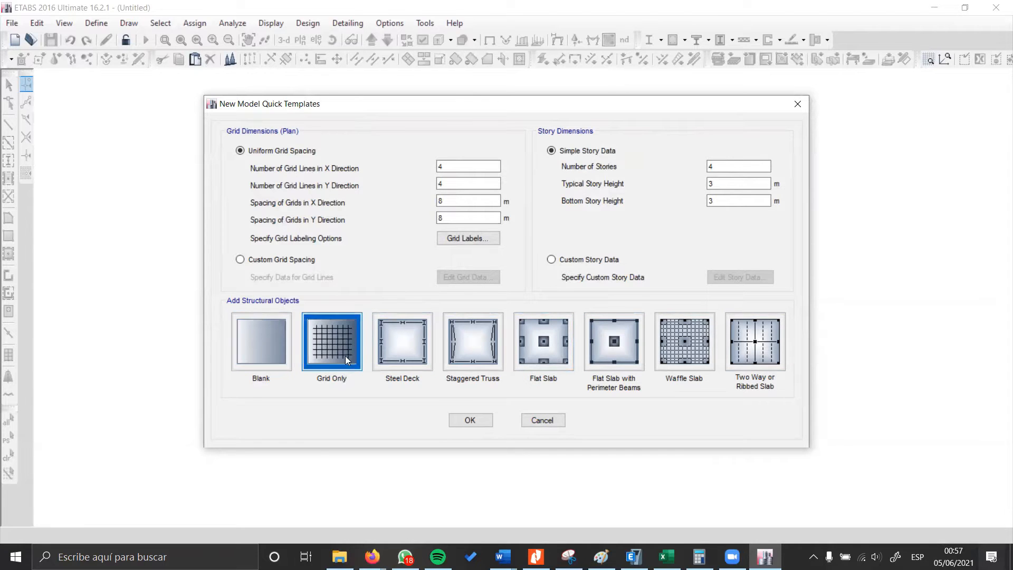
left_click(293, 259)
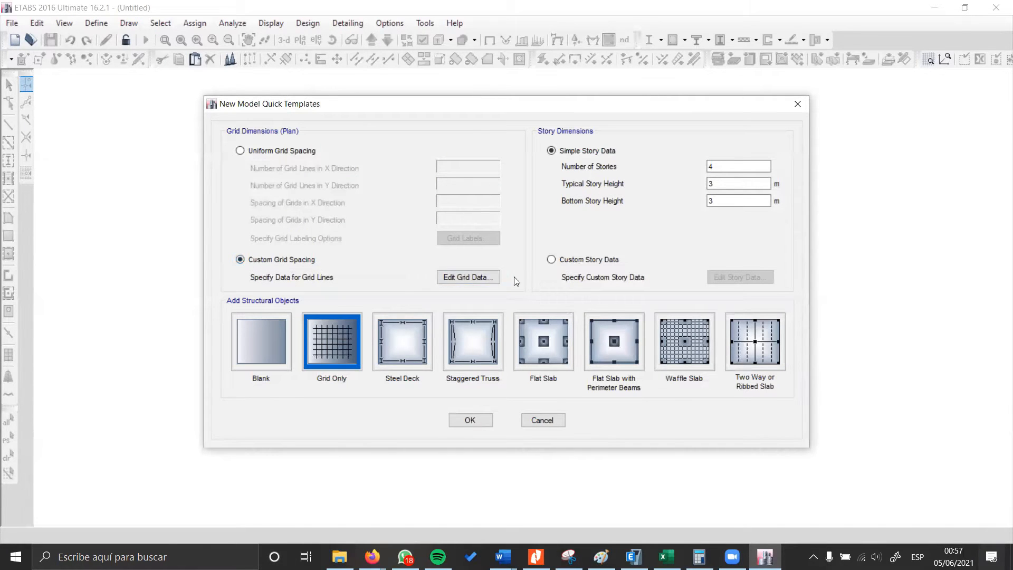
left_click(469, 276)
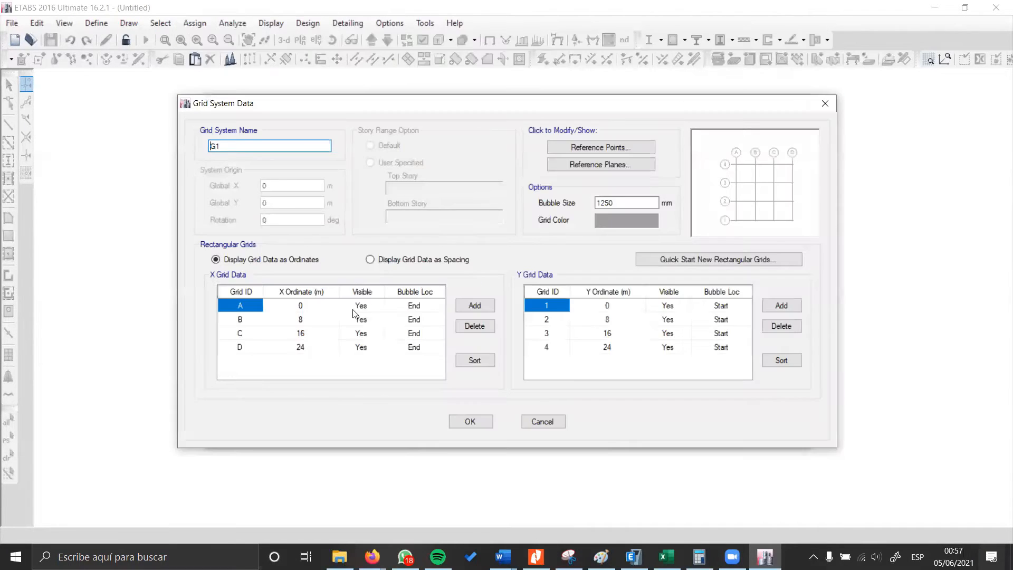
left_click(258, 322)
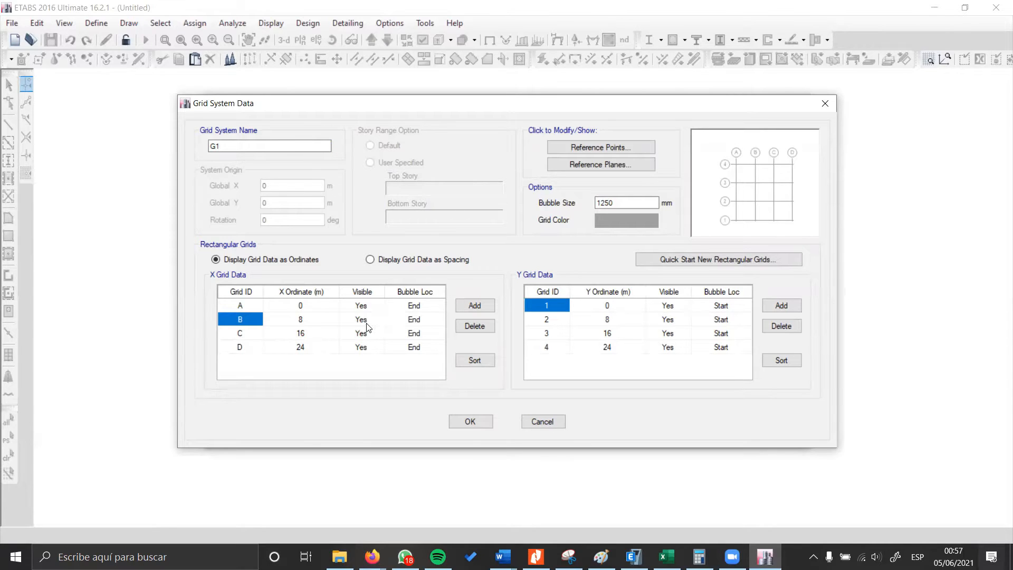
left_click_drag(252, 305, 251, 357)
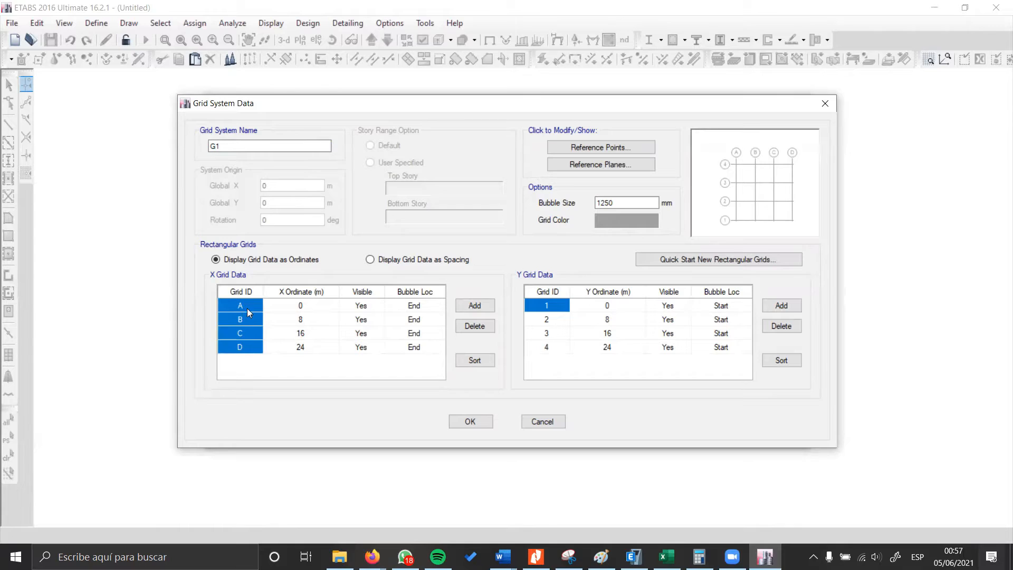
left_click_drag(247, 309, 247, 333)
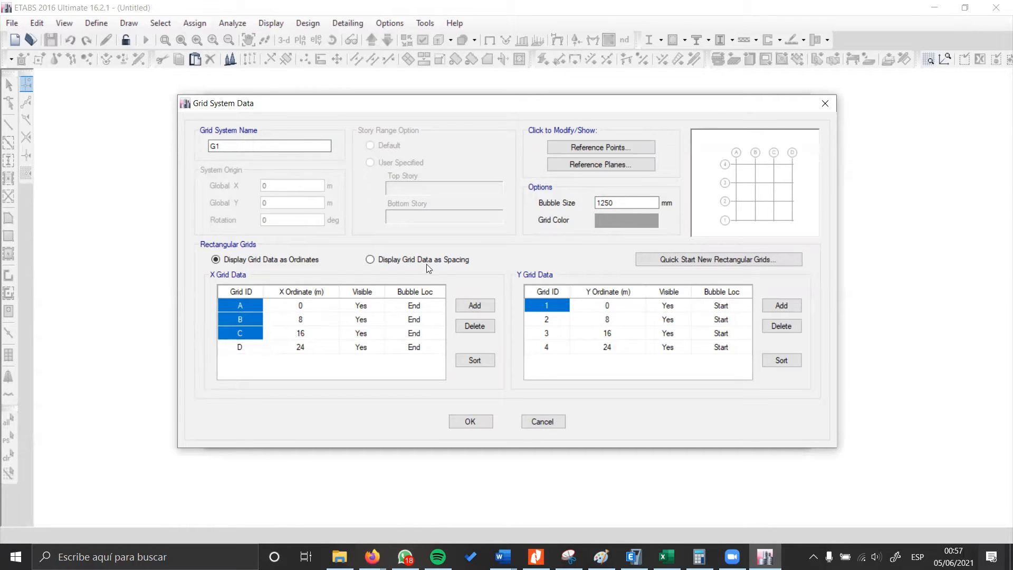
Step: Display the grid data as spacing and add one more grid line in both the X and Y directions
left_click(388, 257)
left_click_drag(245, 349, 303, 349)
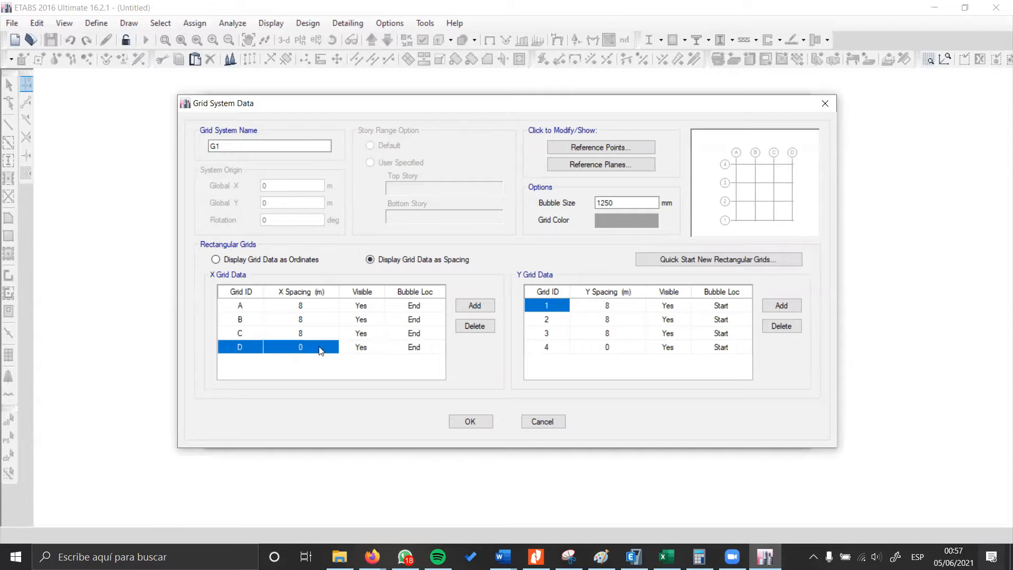
left_click(473, 308)
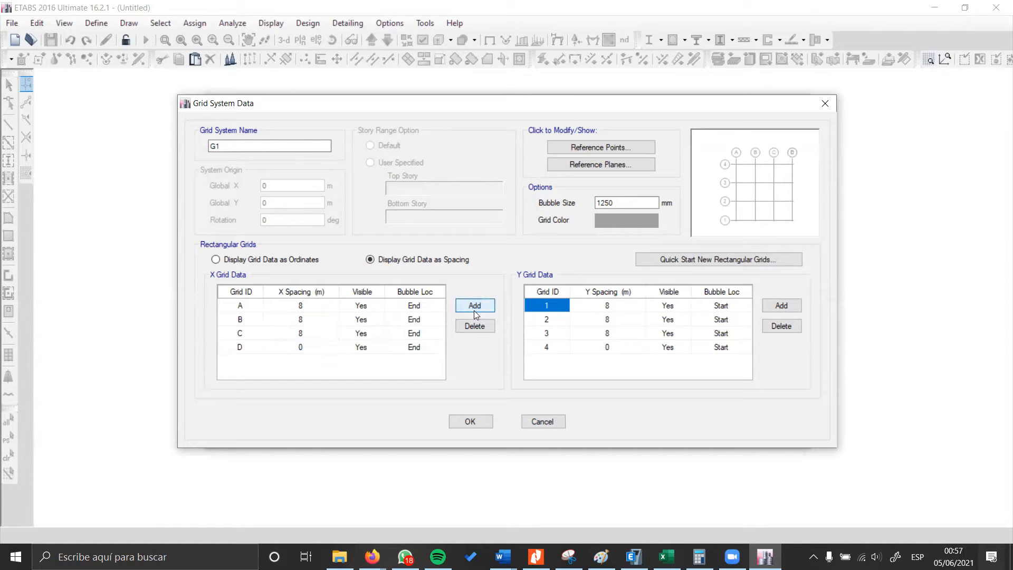
left_click(652, 323)
left_click(642, 334)
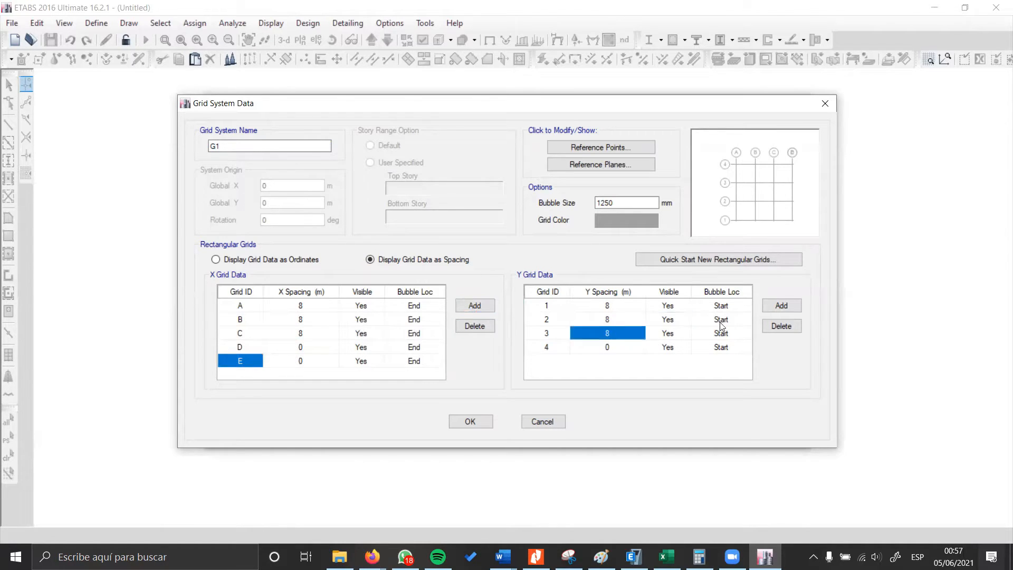
left_click(792, 313)
Step: Set the X grid spacings for lines A to D to 2, 4, 5.5 and 2 m
left_click(308, 312)
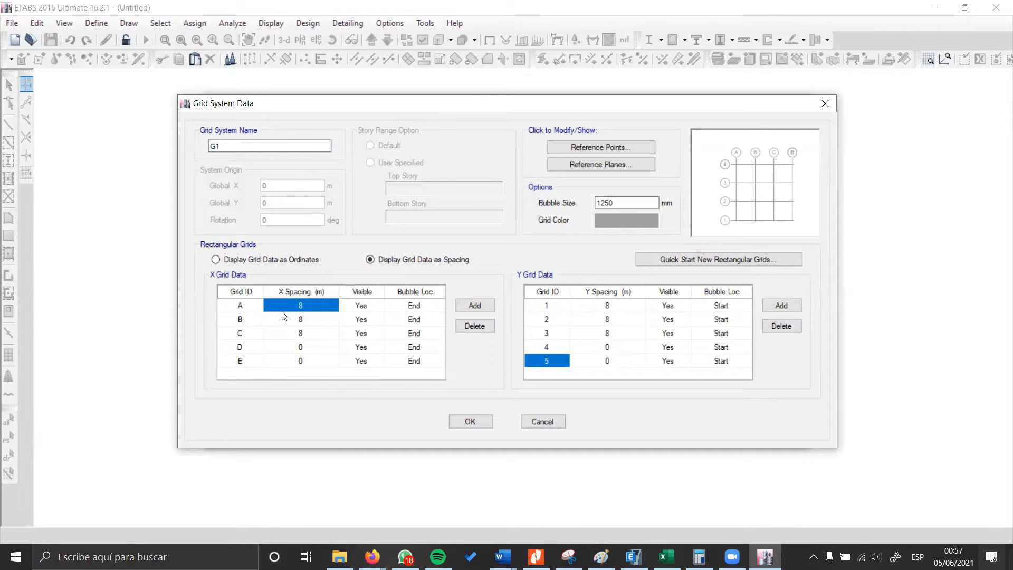
type("2")
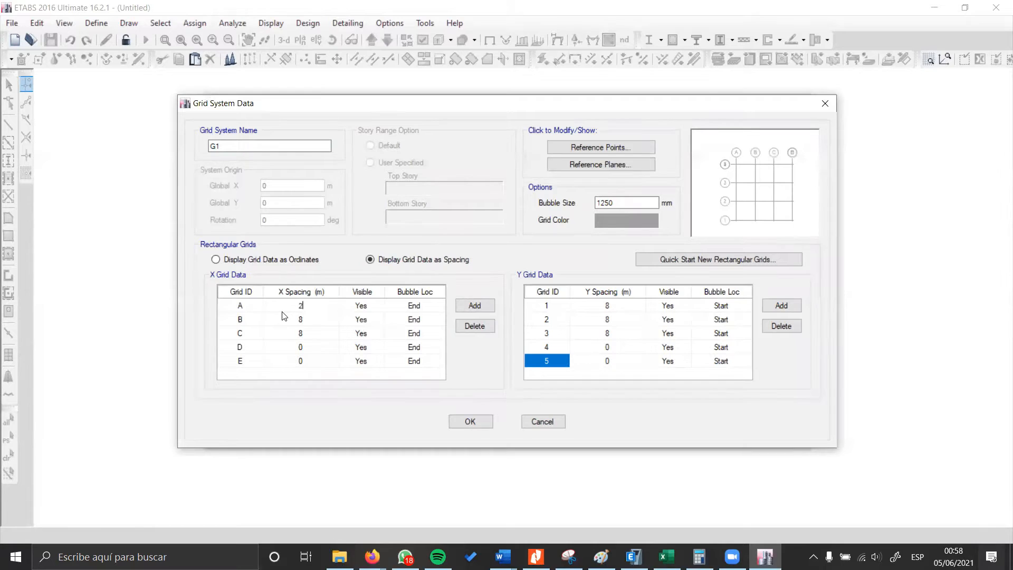
key("Return")
type("4")
key("Return")
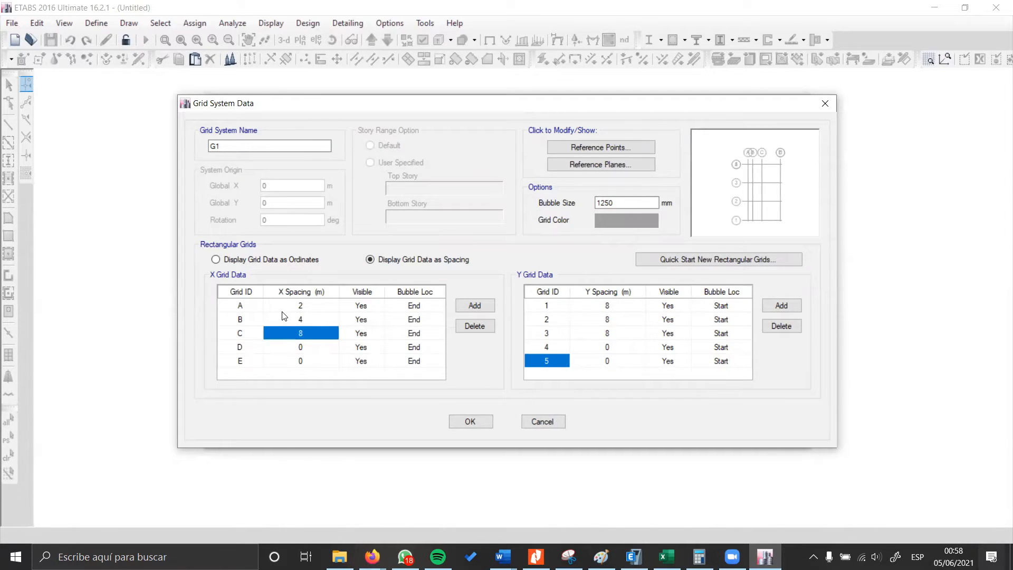
type("5.5")
key("Return")
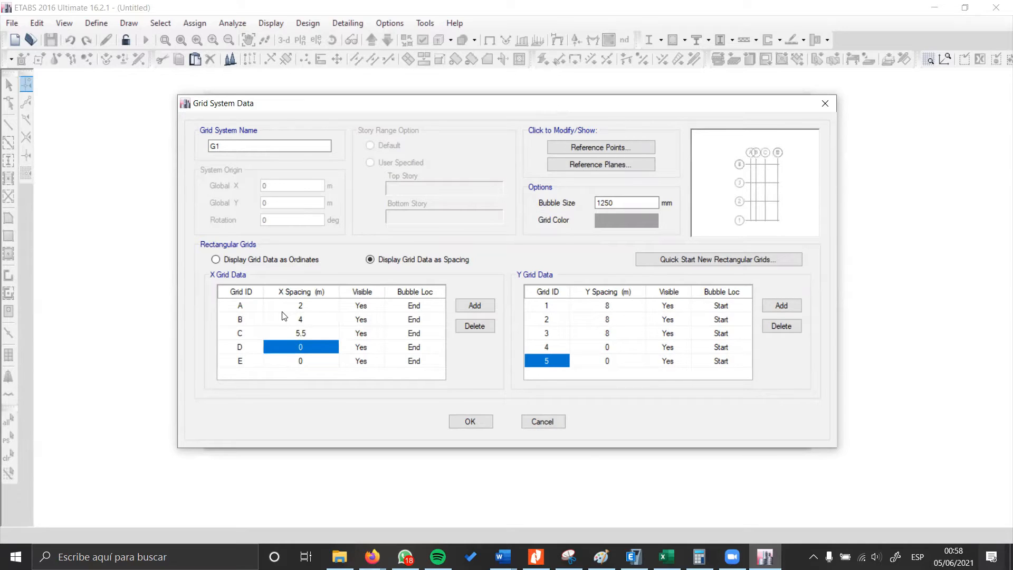
type("2")
key("Return")
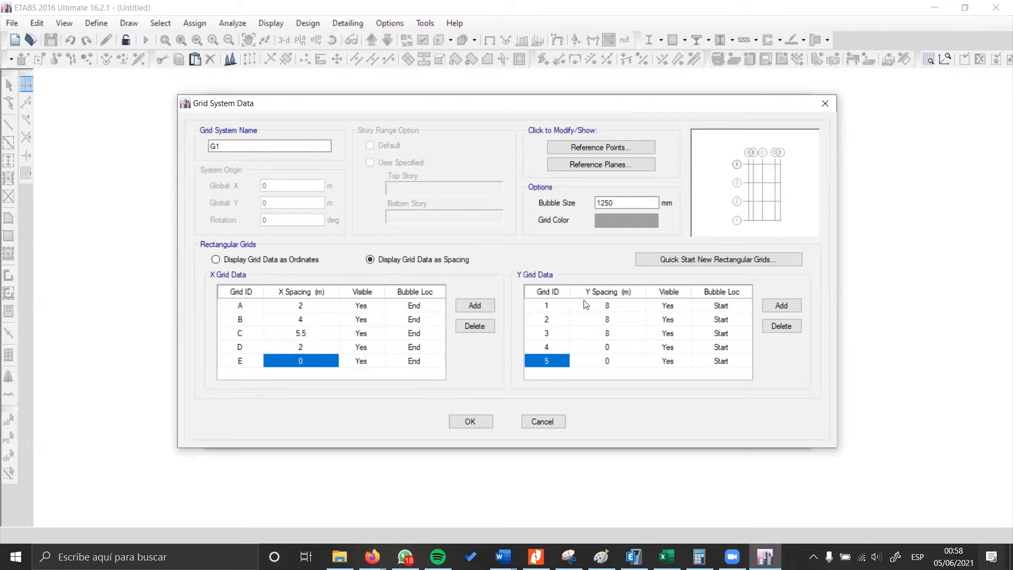
Step: Set the Y grid spacings for lines 1 to 4 to 3, 7.5, 4 and 11.25 m and accept the grid data
left_click(614, 311)
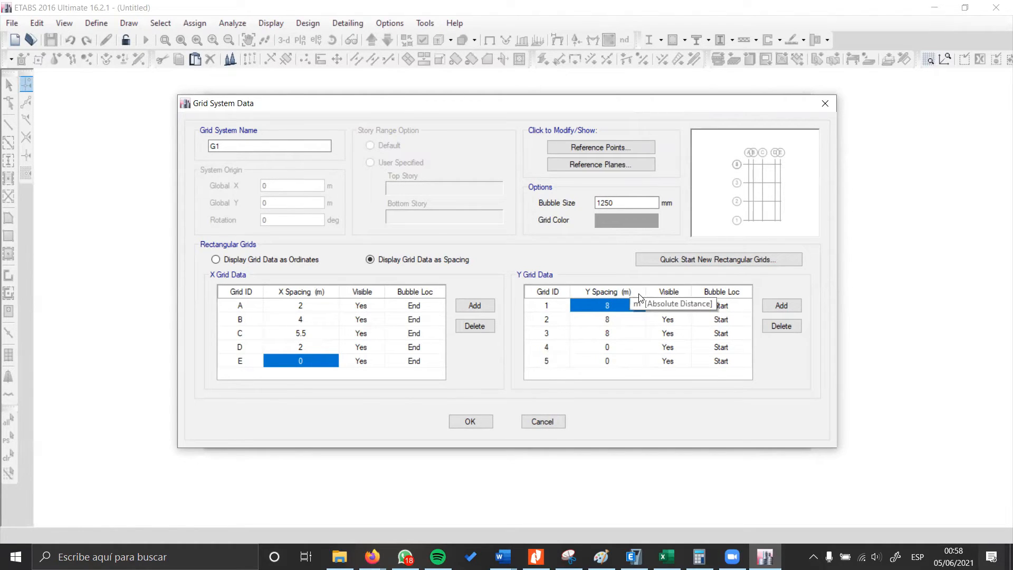
type("3m")
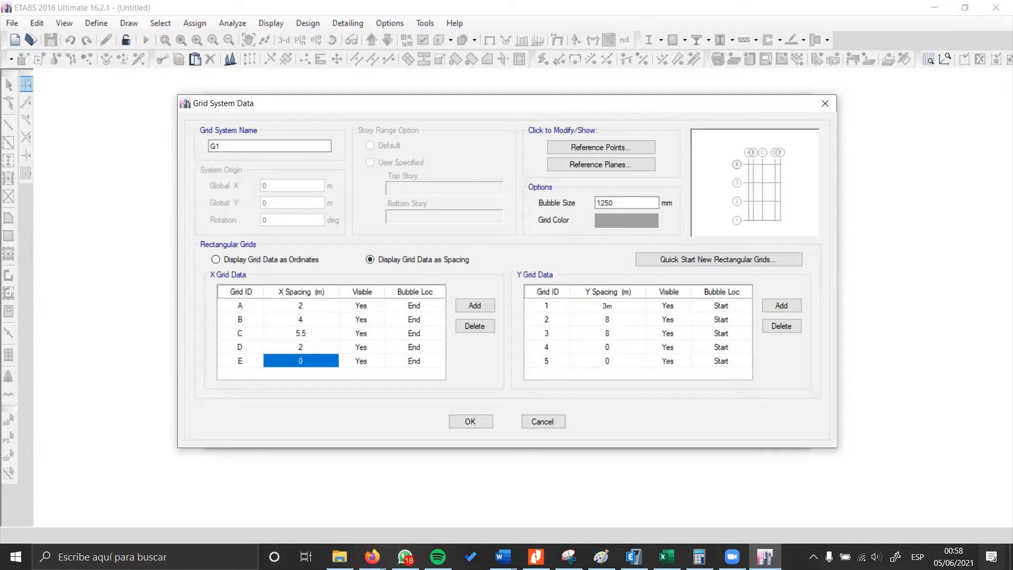
left_click(619, 318)
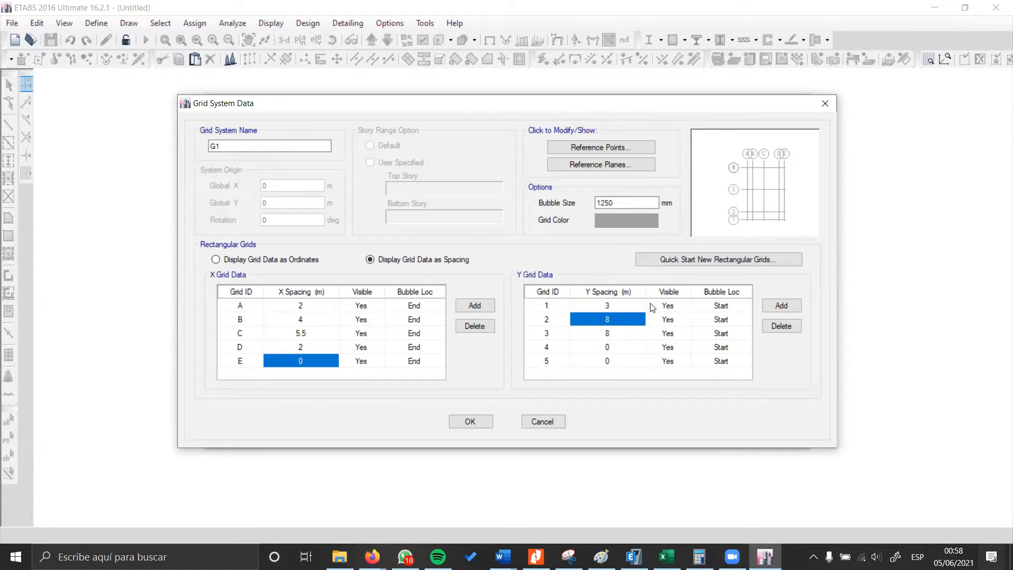
type("7.5")
key("Return")
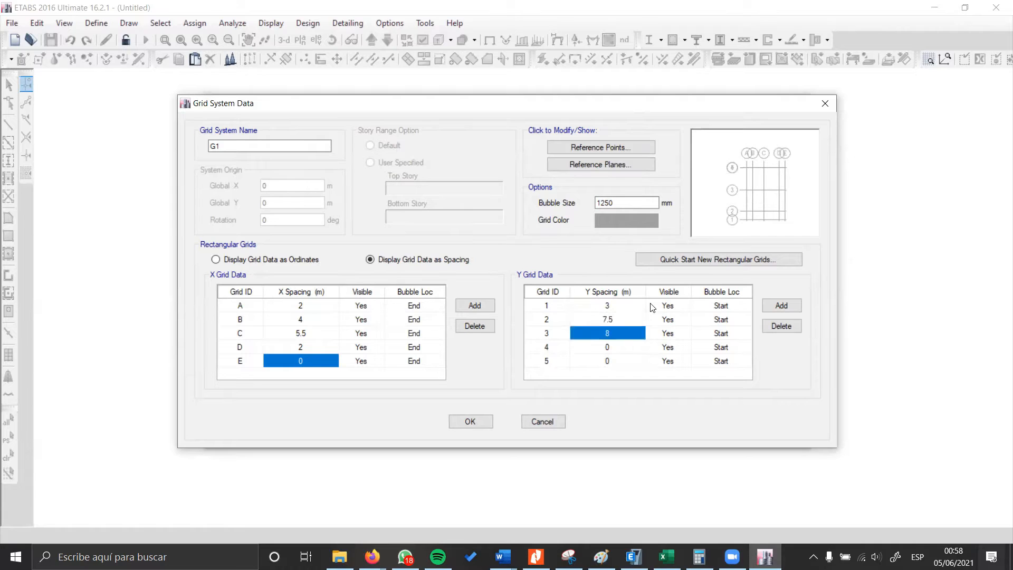
type("4")
key("Return")
type("11.25")
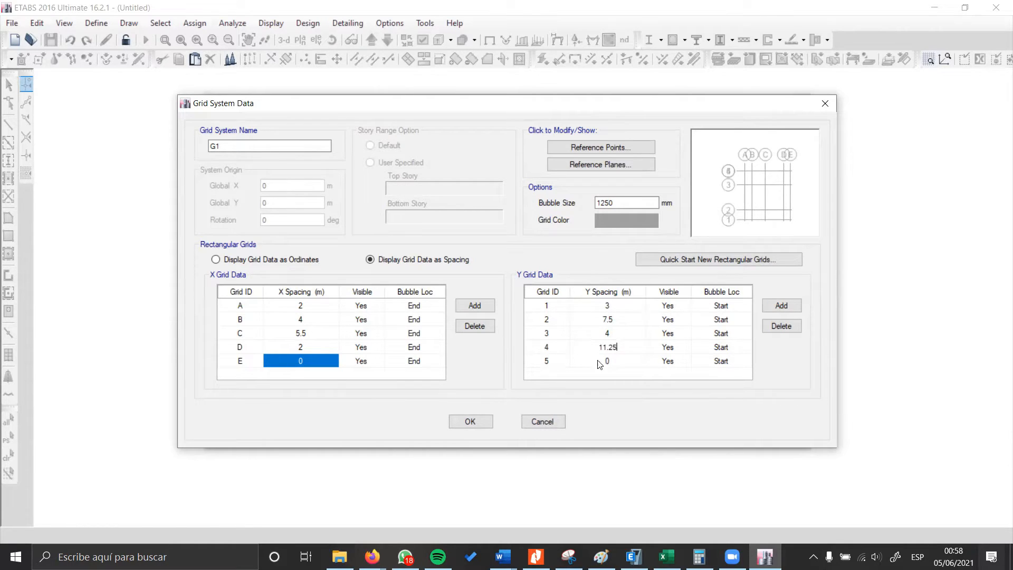
left_click(616, 365)
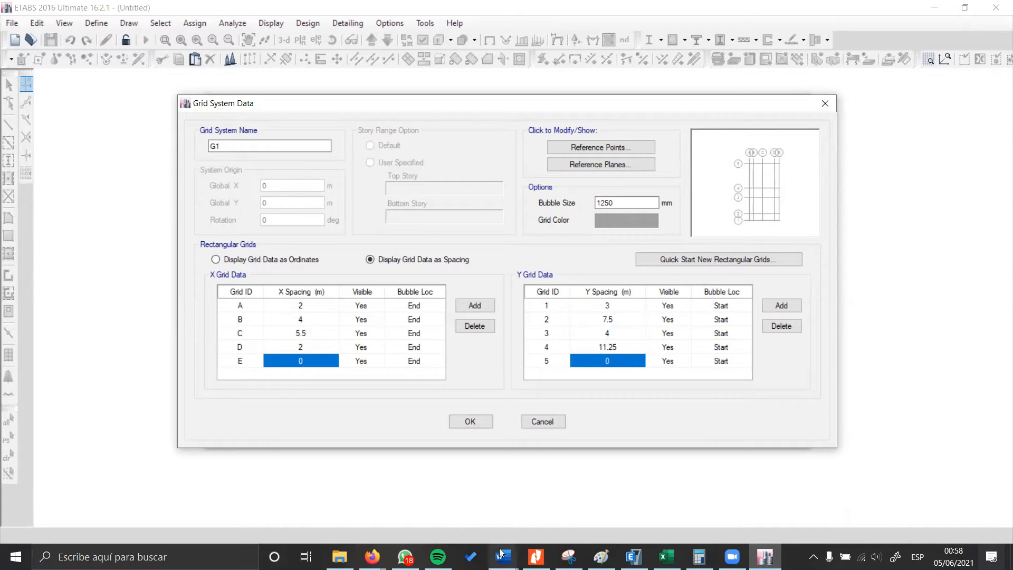
left_click(470, 415)
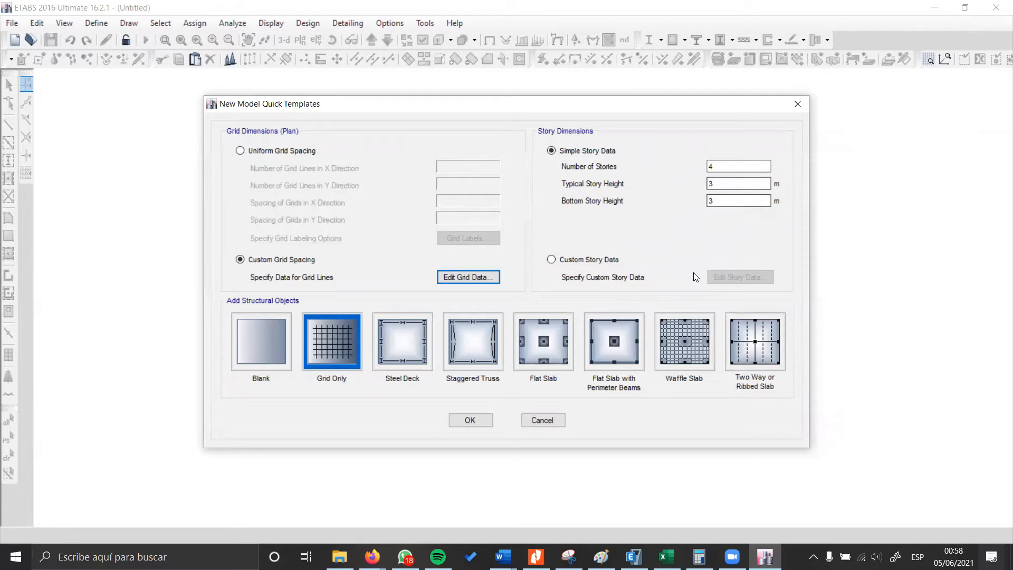
Step: Use custom story data for the story dimensions and open the story data table
left_click(570, 261)
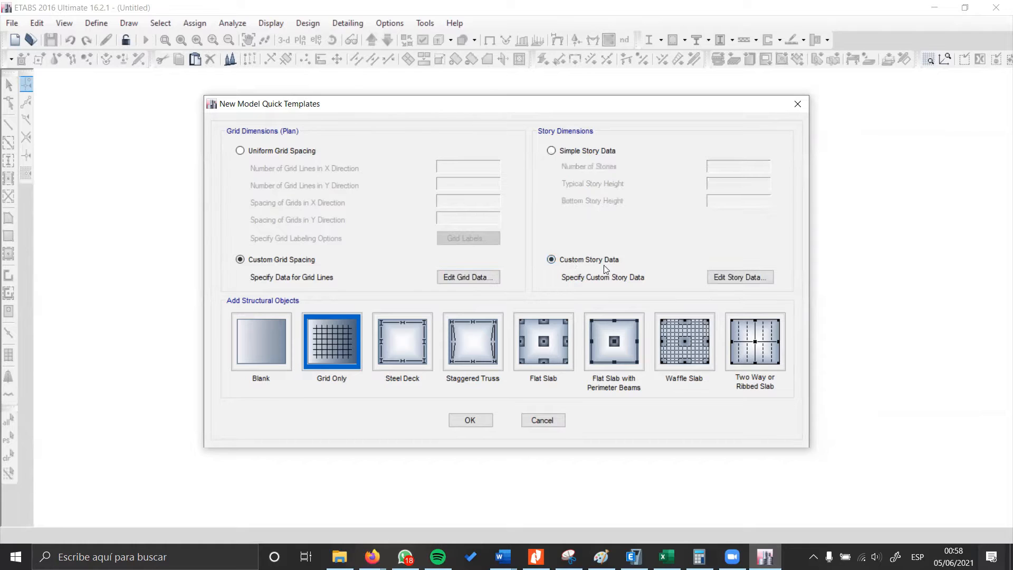
left_click(744, 280)
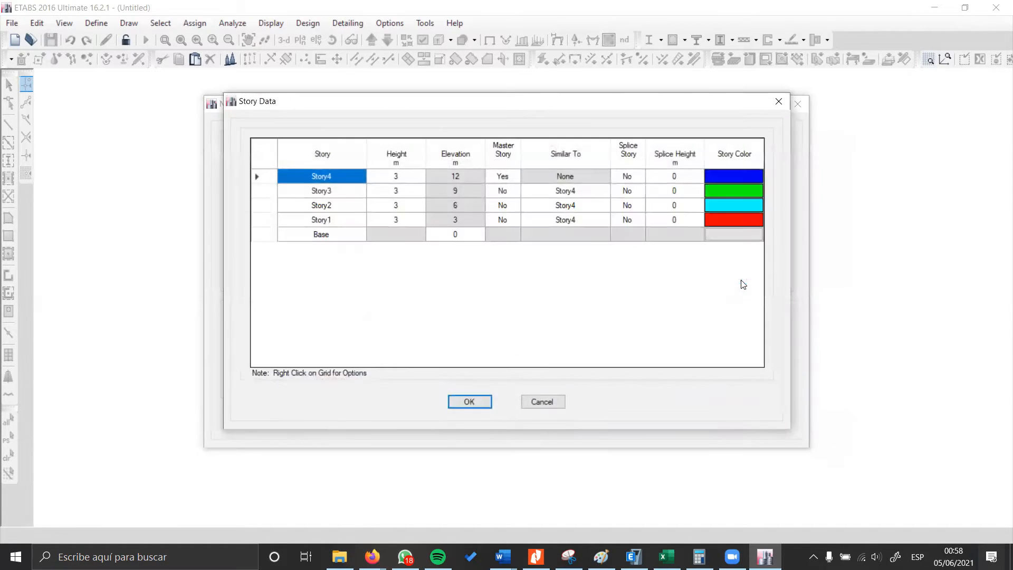
left_click_drag(346, 215, 346, 176)
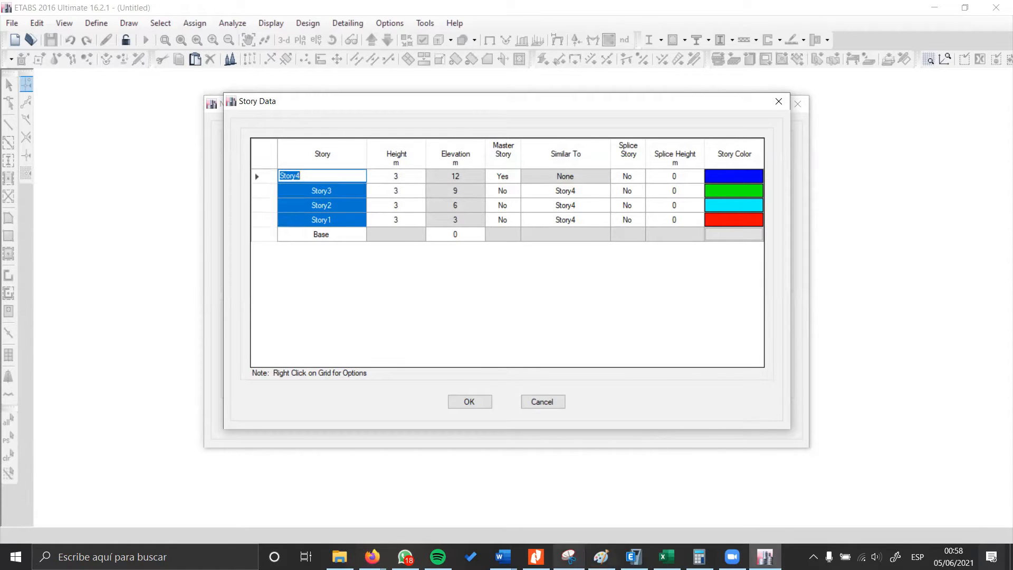
Step: Switch to the assignment PDF in Nitro Pro and examine the additional considerations and the lateral elevation levels of Edificio B
left_click(536, 557)
left_click_drag(961, 316, 817, 373)
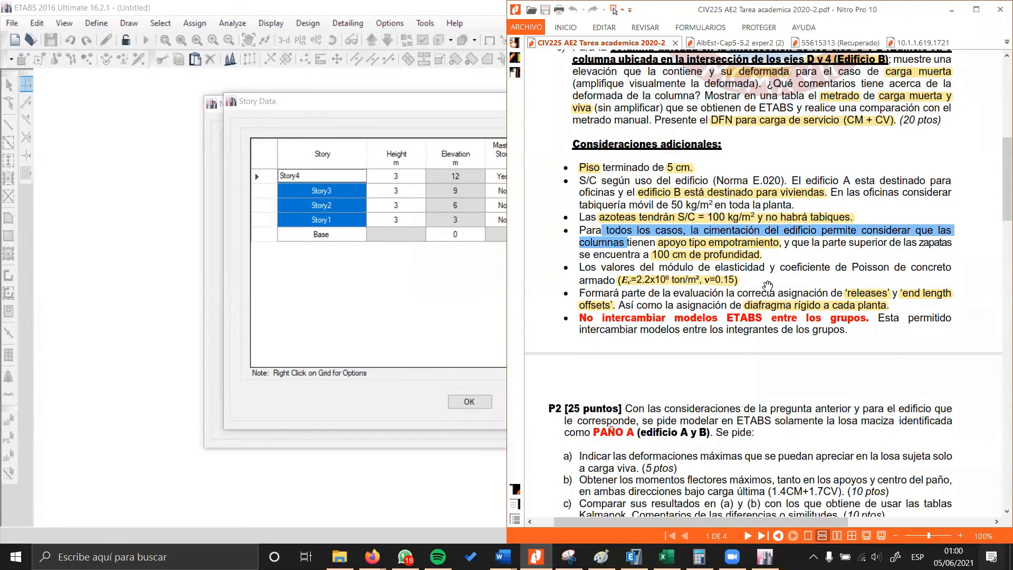
scroll(771, 286, "up", 8)
scroll(770, 286, "up", 1)
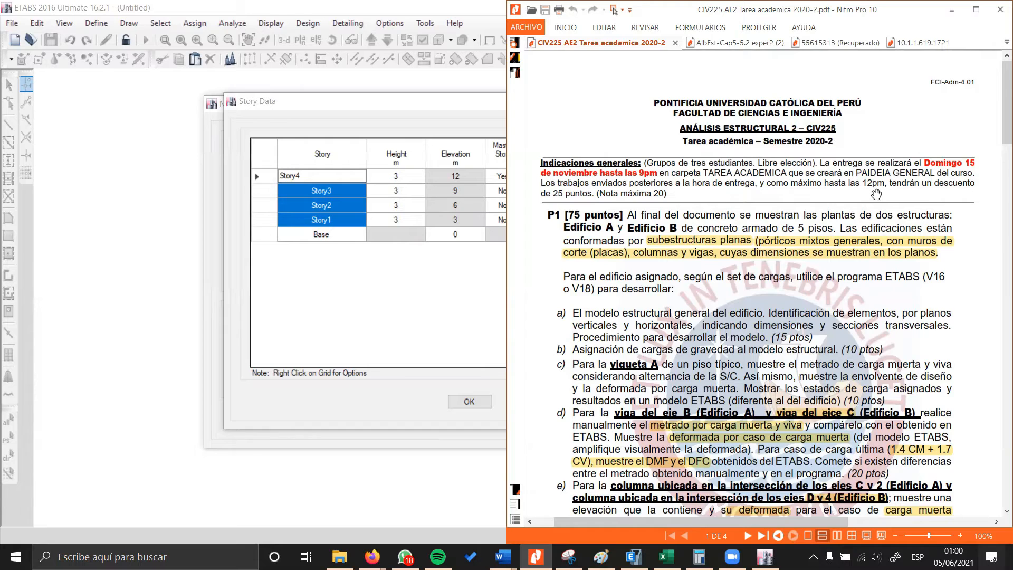
scroll(875, 191, "down", 8)
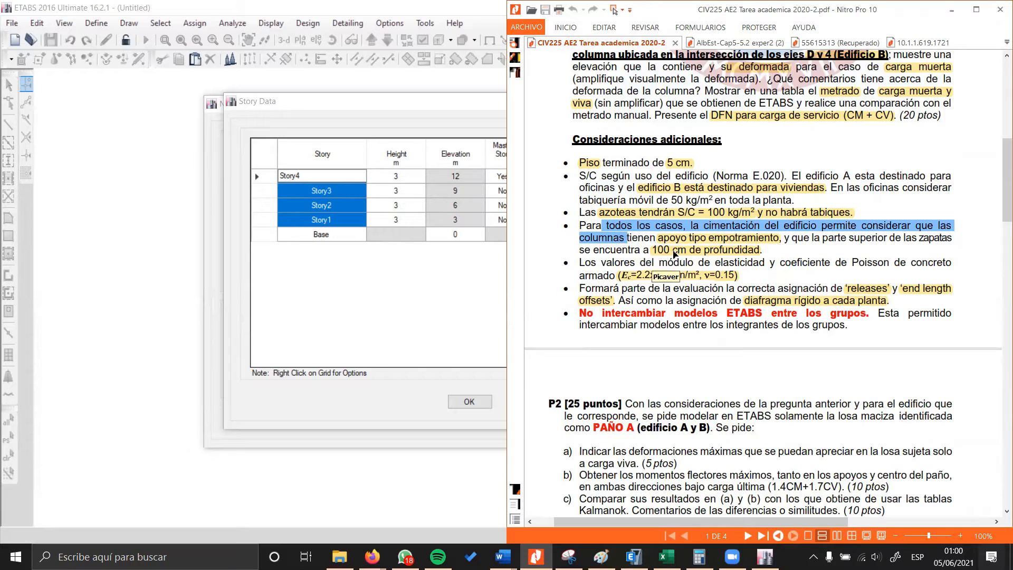
scroll(786, 305, "down", 20)
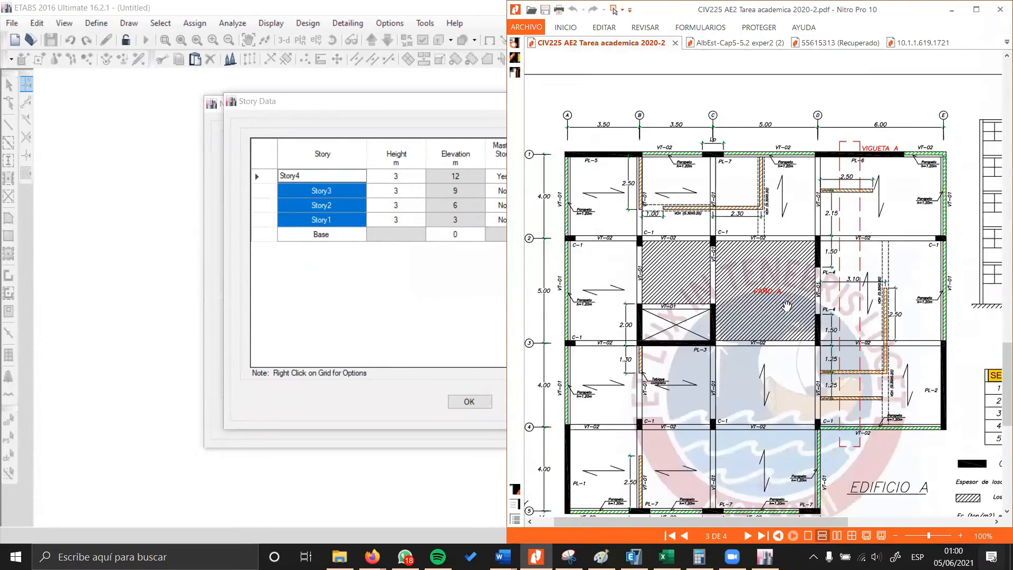
scroll(787, 306, "down", 3)
left_click_drag(824, 312, 540, 325)
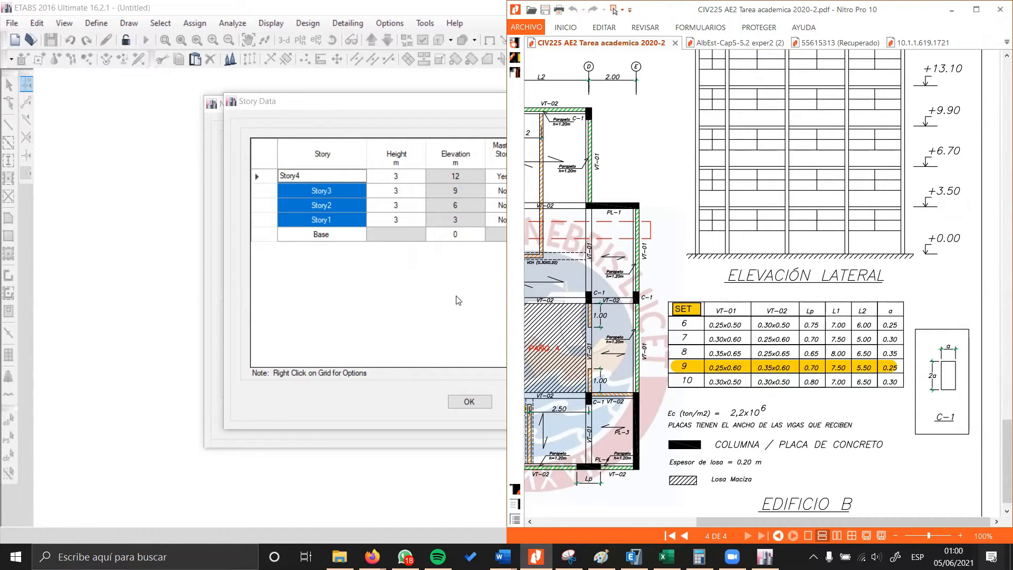
Step: Return to ETABS and set the story heights to 4.5 m for Story1 and 3.2 m for Story2 and Story3
left_click(427, 297)
left_click(336, 219)
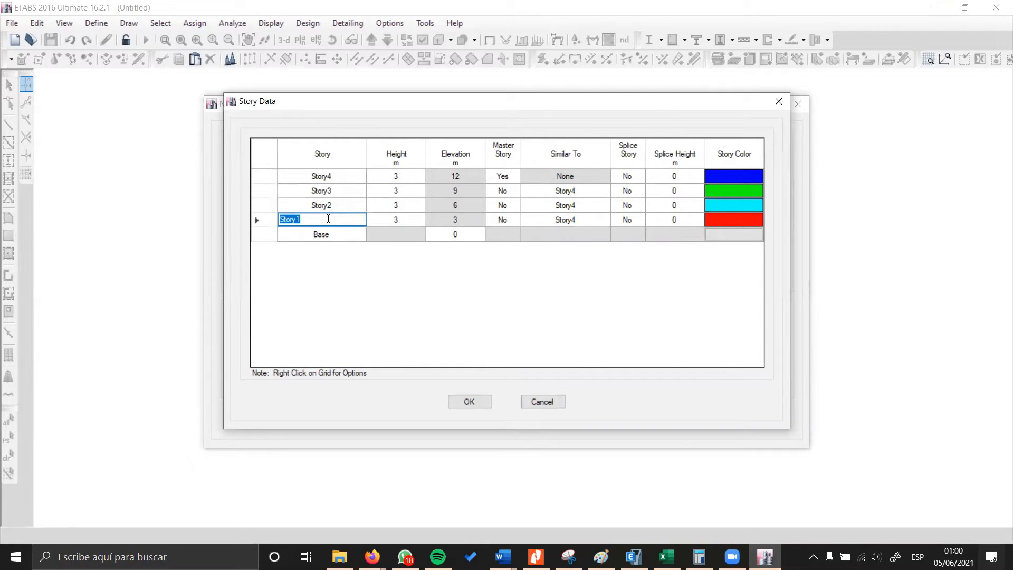
left_click(411, 222)
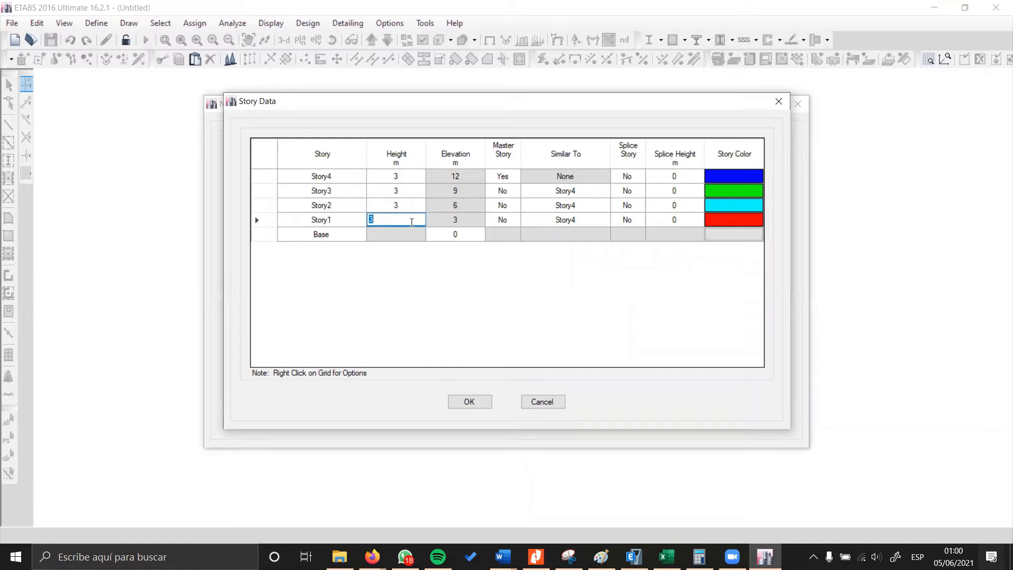
type("4.5")
left_click(401, 205)
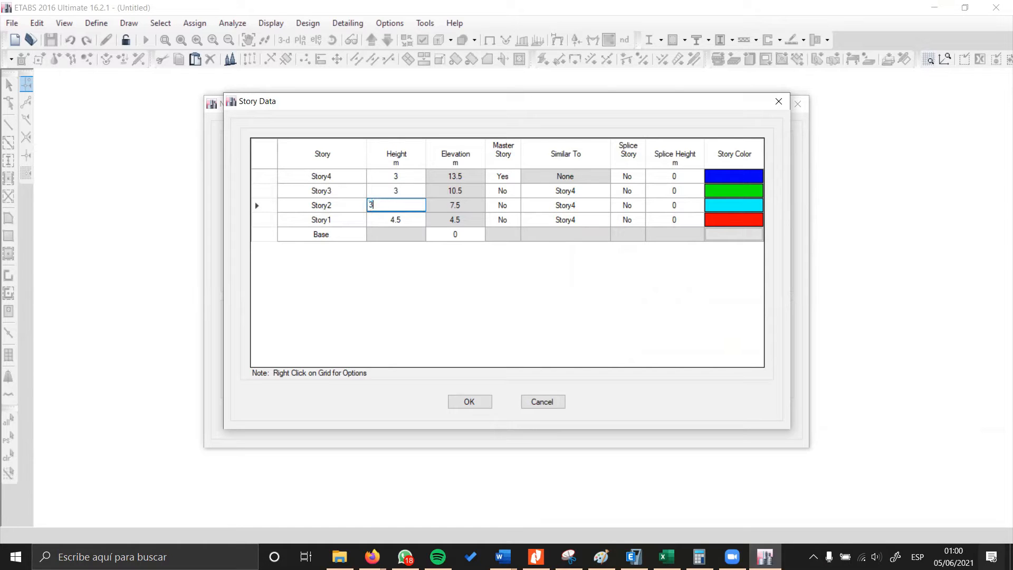
left_click(393, 192)
type("3.2")
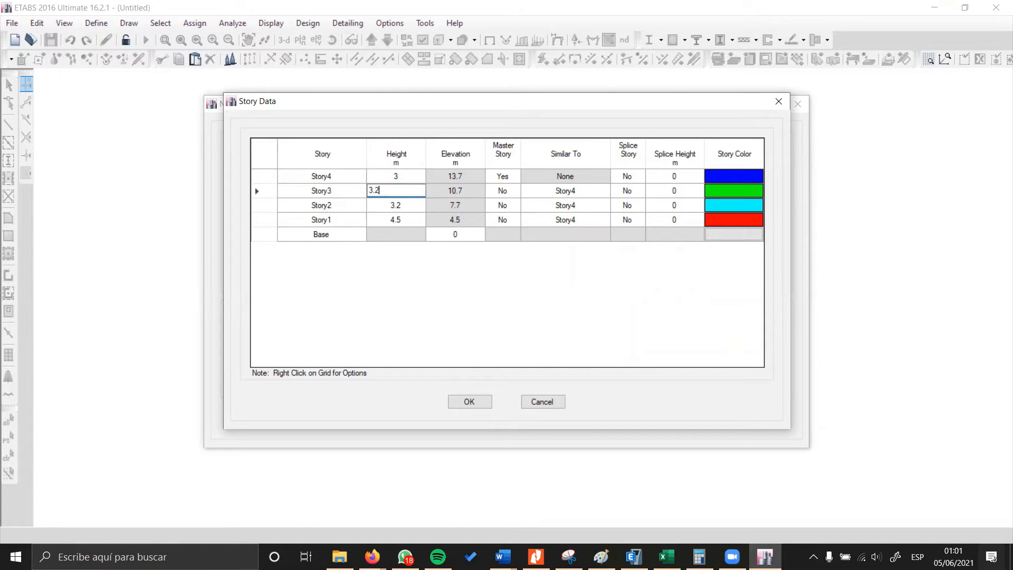
left_click(396, 176)
type("3.2")
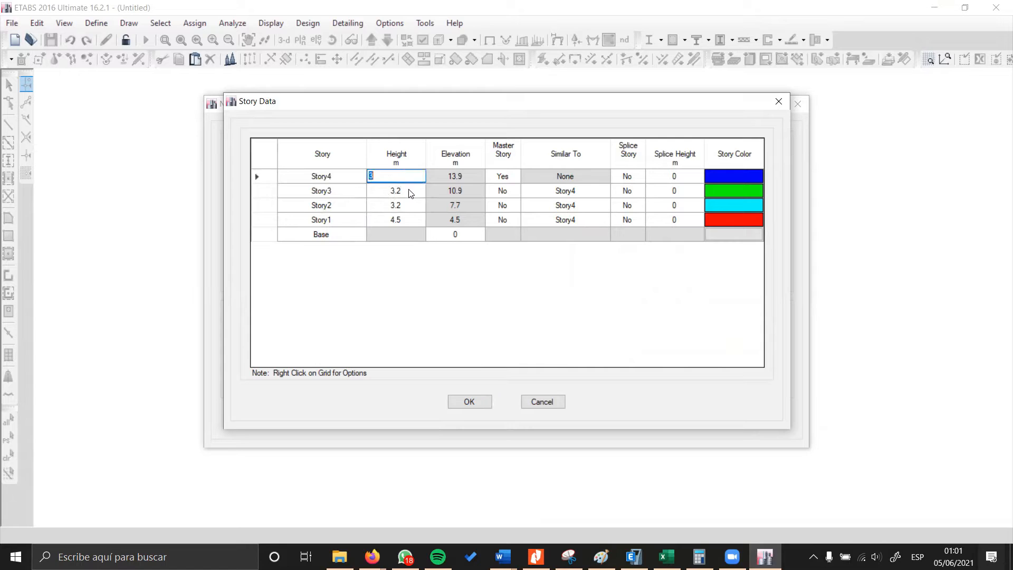
left_click(470, 402)
left_click(380, 191)
left_click_drag(349, 221, 344, 175)
left_click(343, 205)
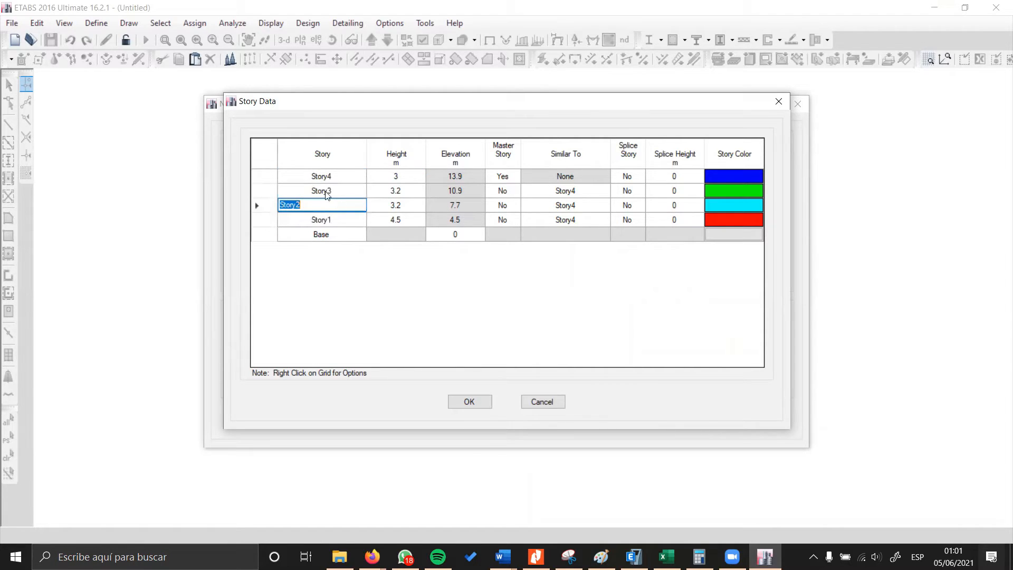
Step: Add one 3.2 m story above Story4, keeping existing story heights and replicating it from Story4
left_click(269, 176)
right_click(268, 176)
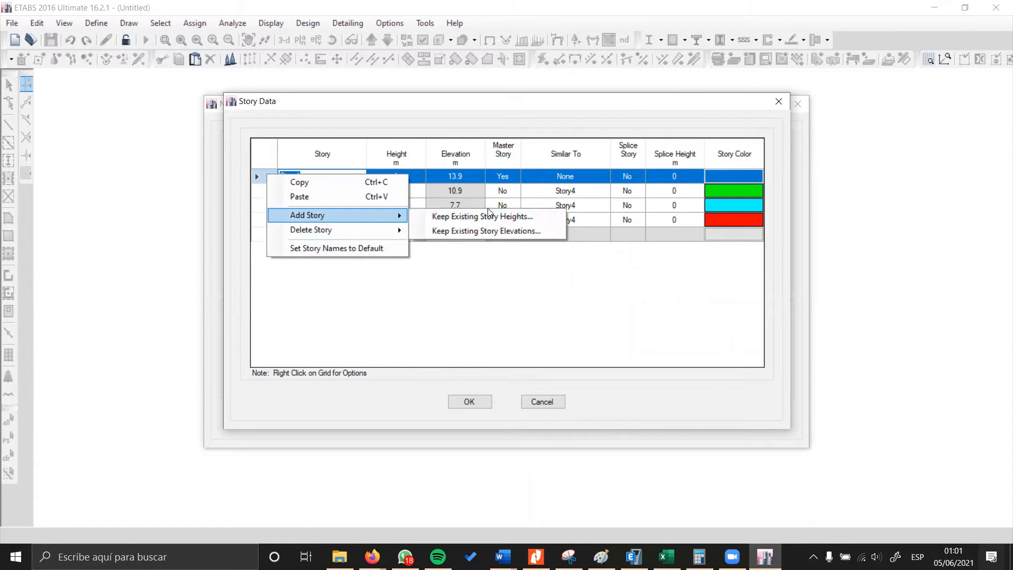
left_click(505, 217)
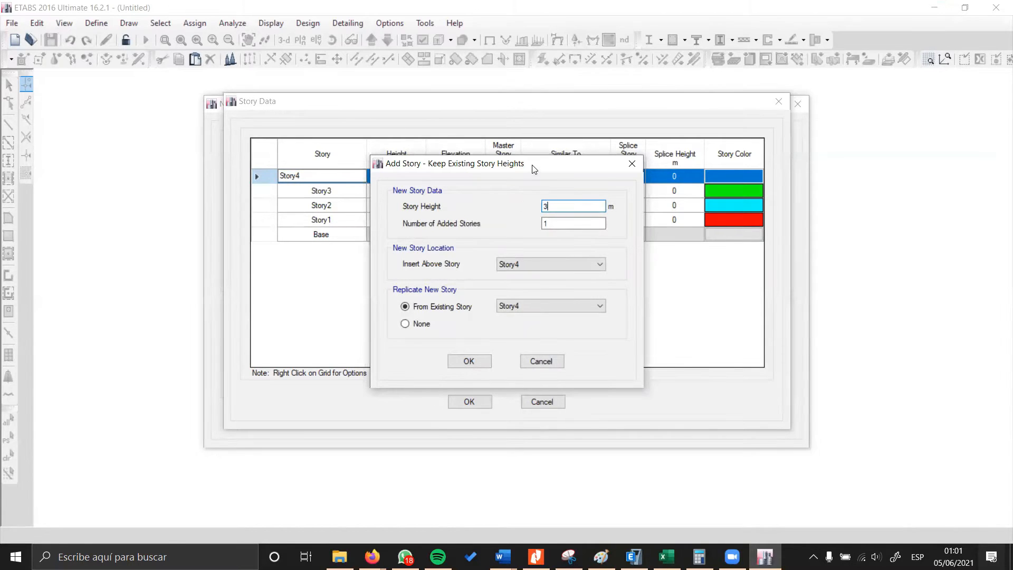
left_click_drag(534, 170, 528, 212)
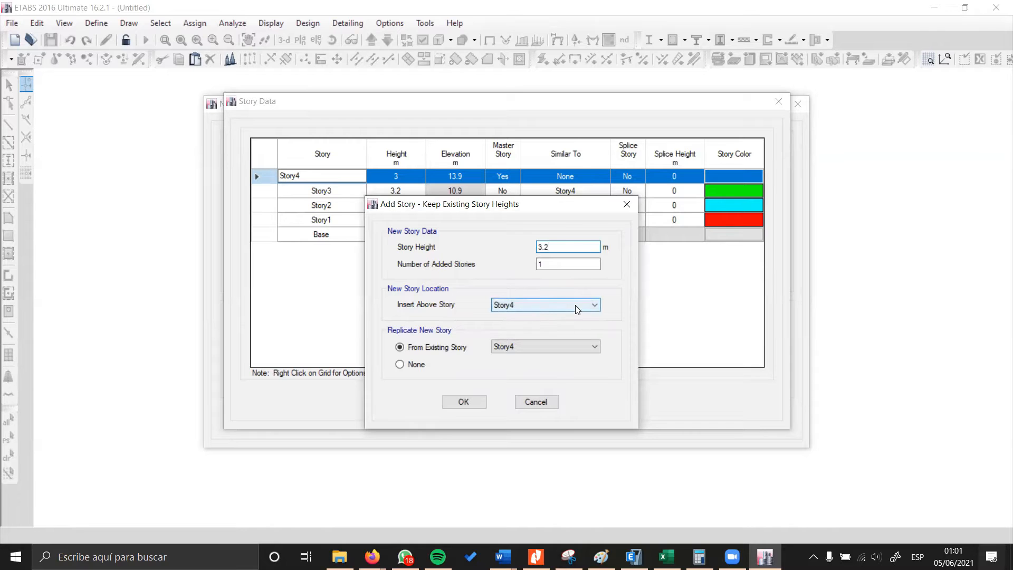
left_click(477, 402)
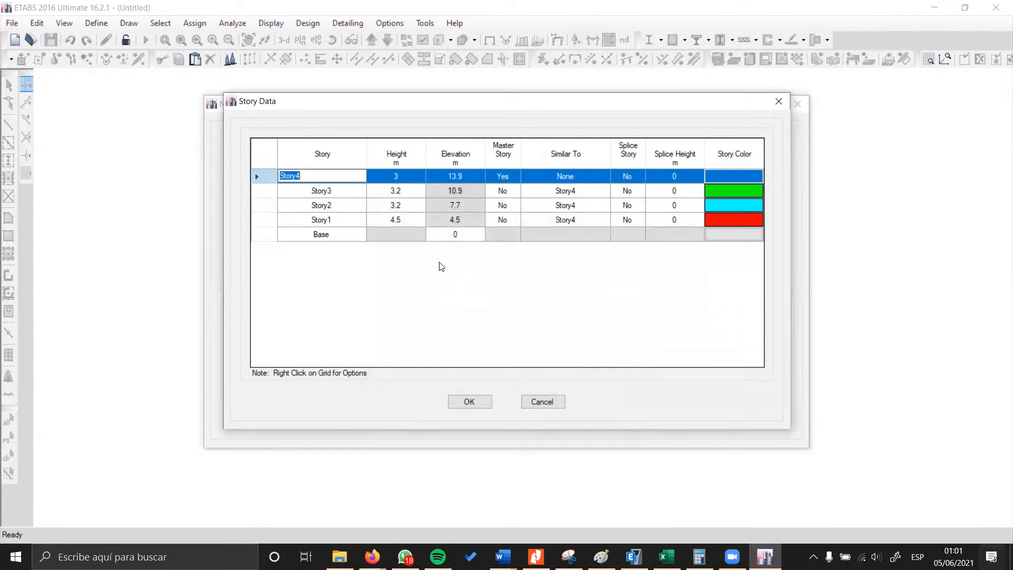
Step: Set the height of Story4 to 3.2 m
left_click(404, 191)
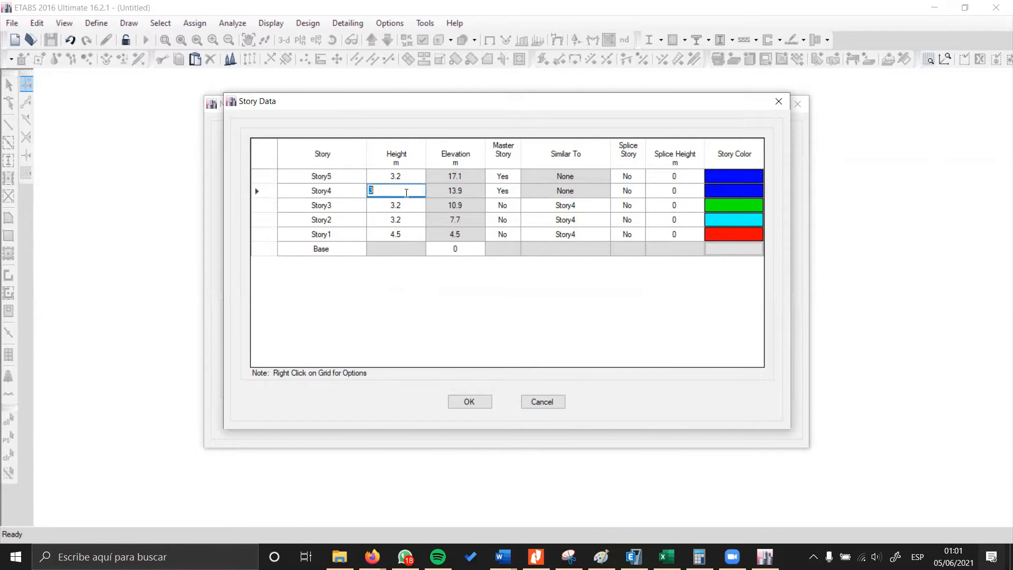
type("3.2")
key("Return")
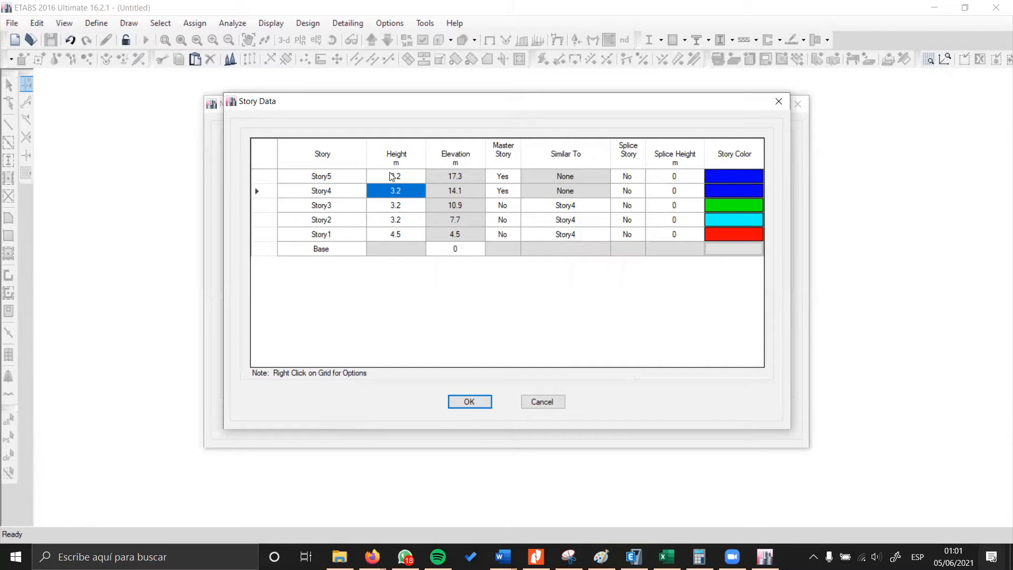
Step: Accept the custom story data and create the new model from the Grid Only template
left_click_drag(391, 177, 398, 220)
mouse_move(570, 176)
left_mouse_down()
mouse_move(569, 231)
mouse_move(576, 186)
left_mouse_up()
left_click_drag(503, 176, 532, 298)
left_click(469, 401)
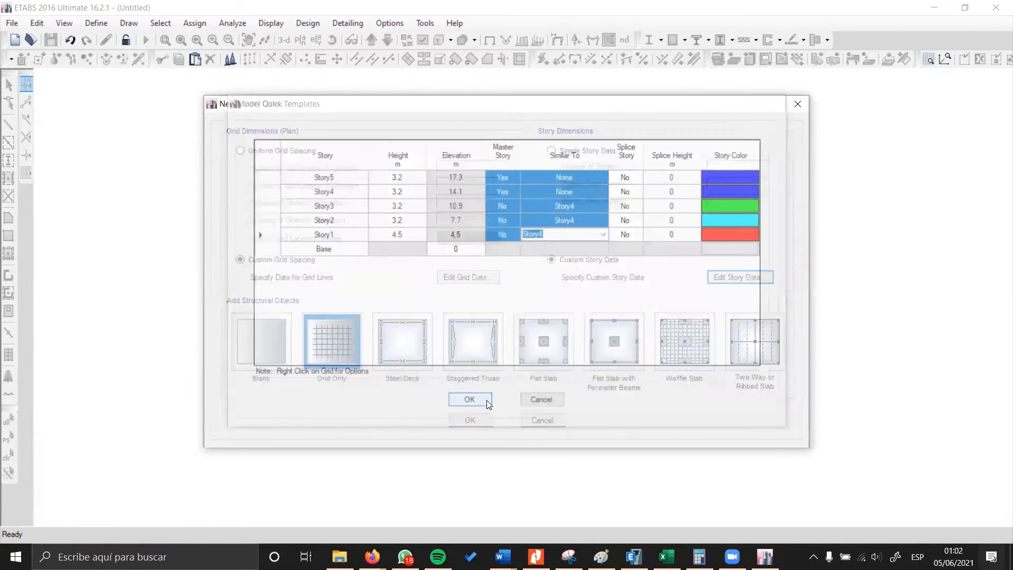
left_click(468, 421)
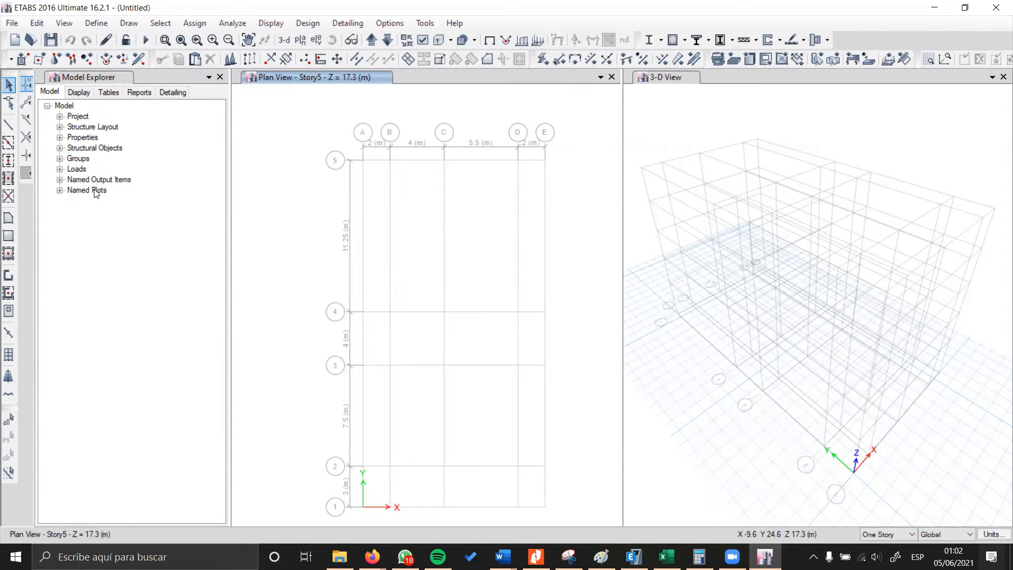
Step: Examine the Model Explorer's structural objects under Story5 and its table, report and display categories
left_click(59, 149)
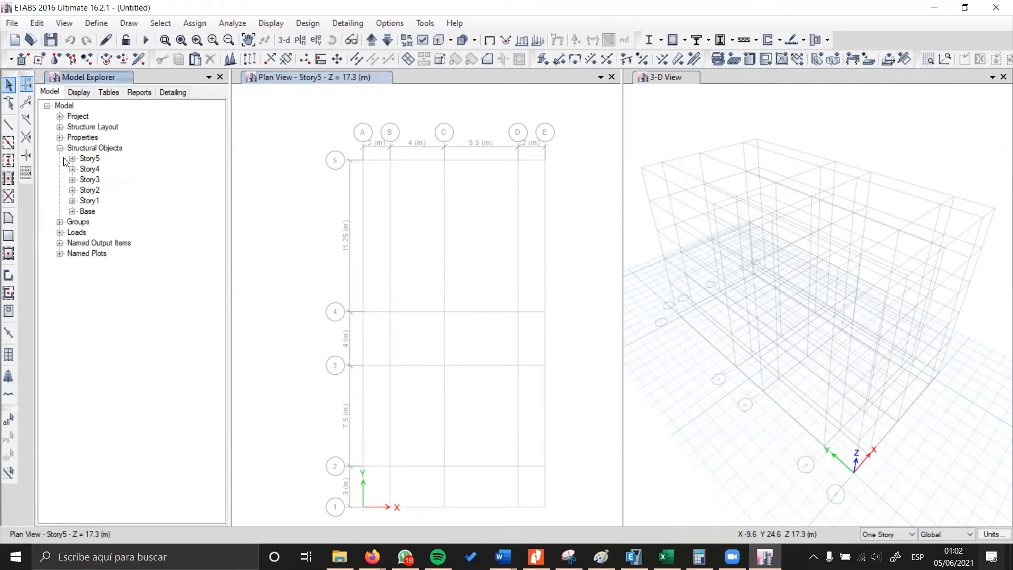
left_click(73, 159)
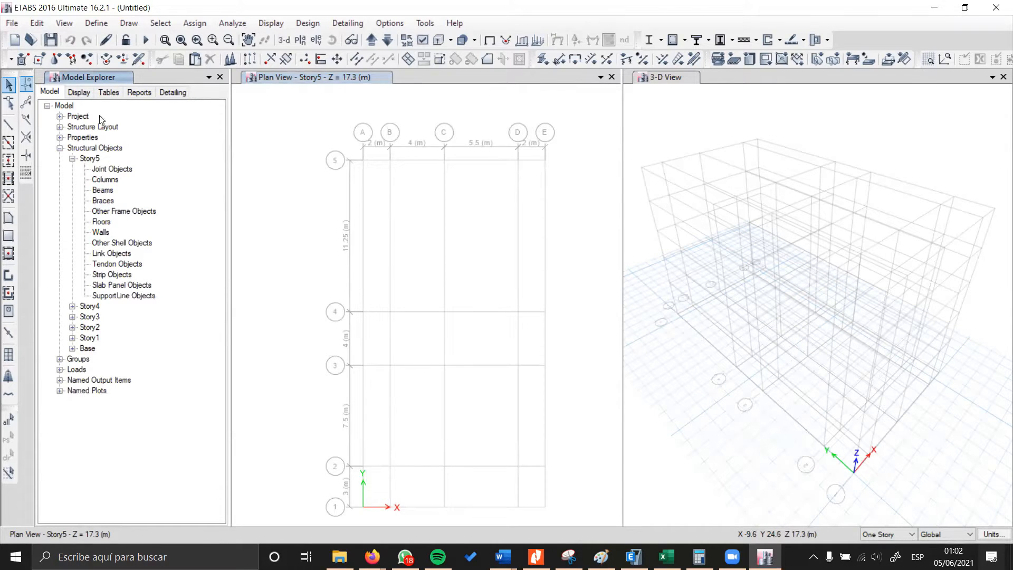
left_click(111, 93)
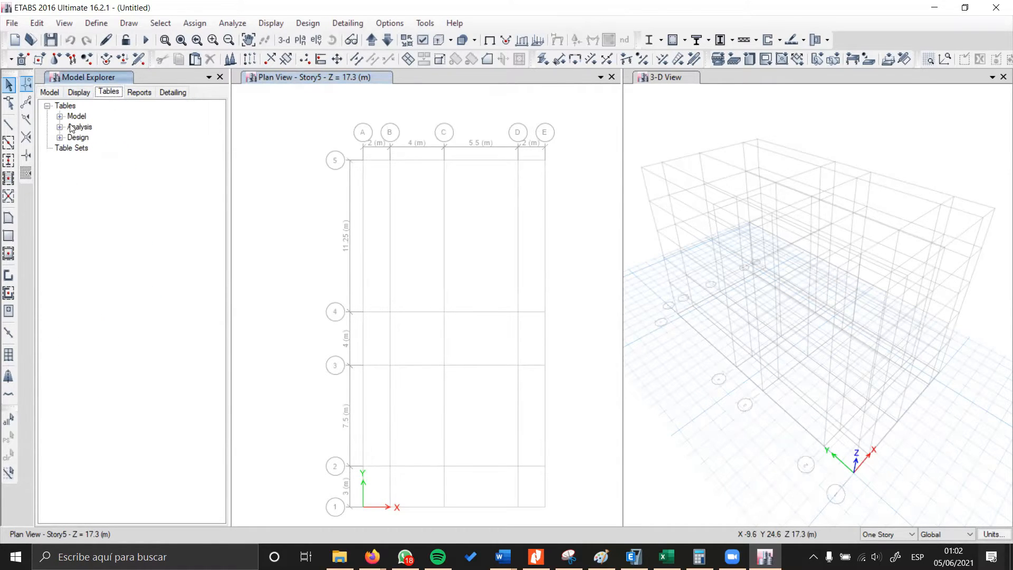
left_click(138, 92)
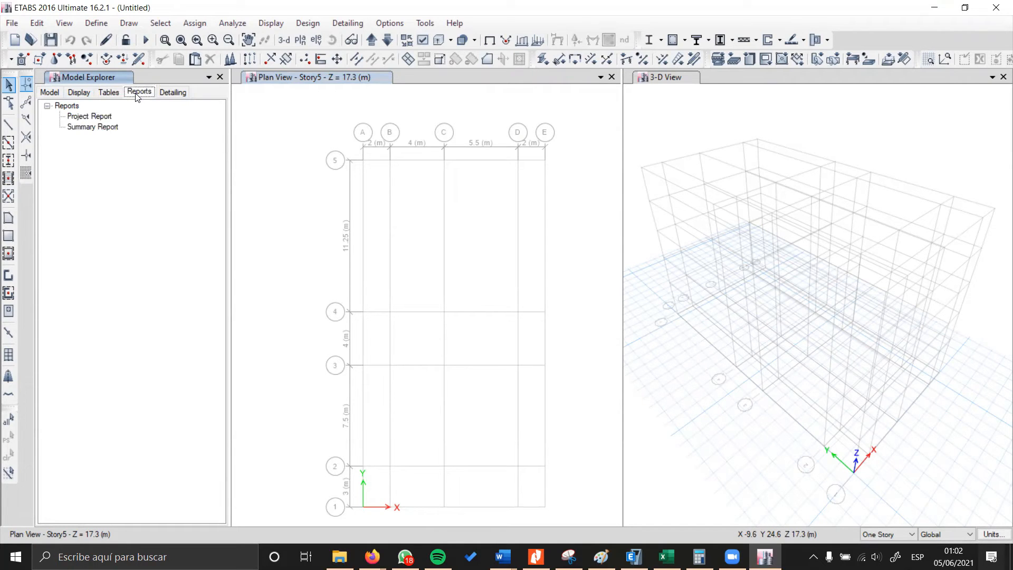
left_click(80, 95)
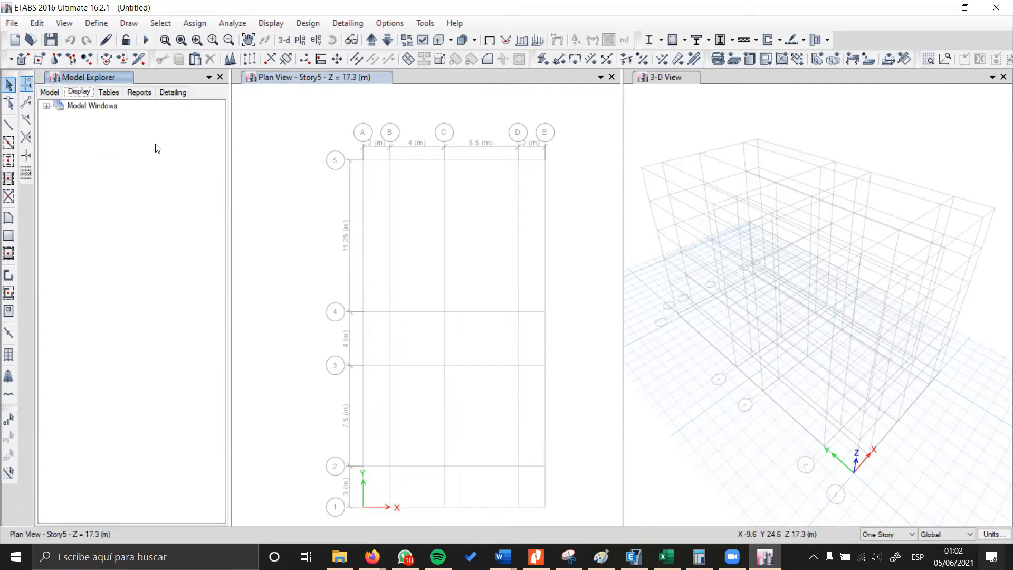
left_click(49, 93)
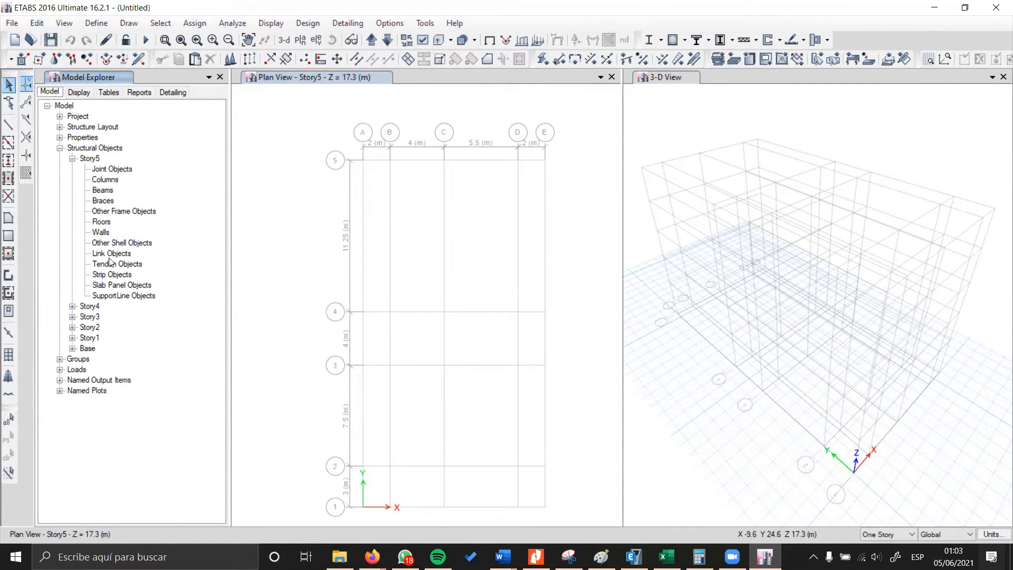
left_click(73, 159)
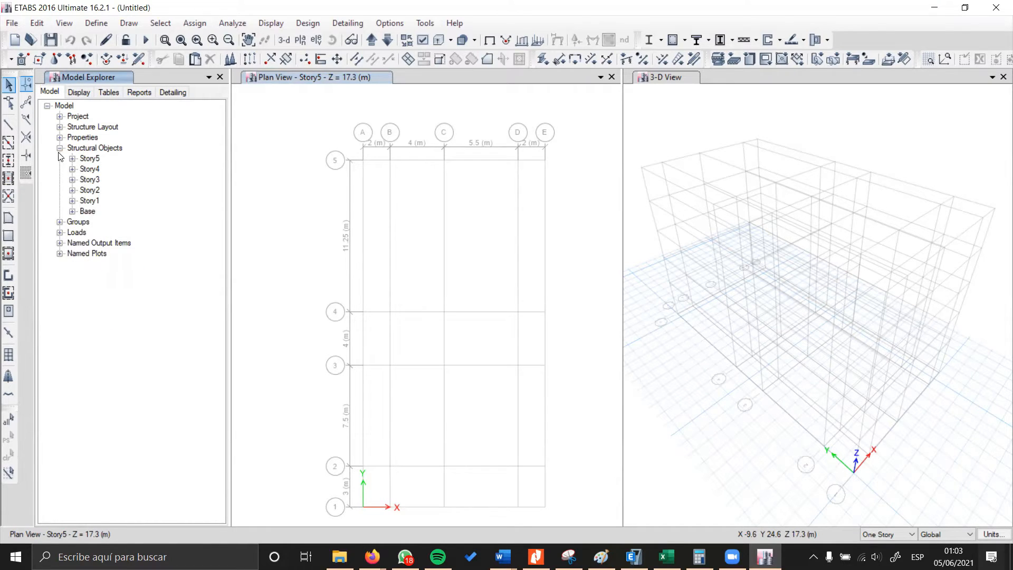
Step: Close the Model Explorer and lower the plan view by two stories to Story3
left_click(220, 77)
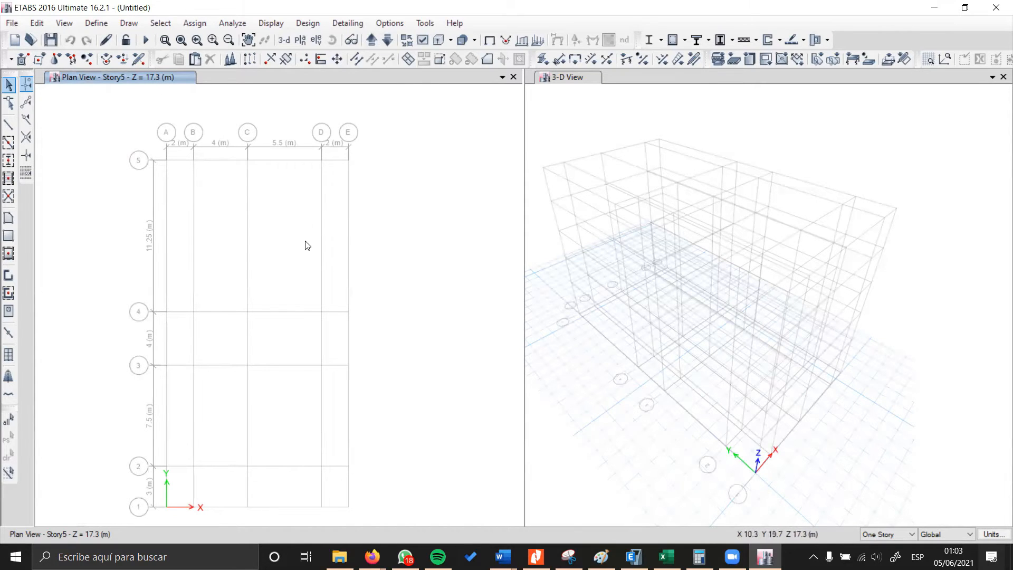
middle_click_drag(307, 245, 328, 224)
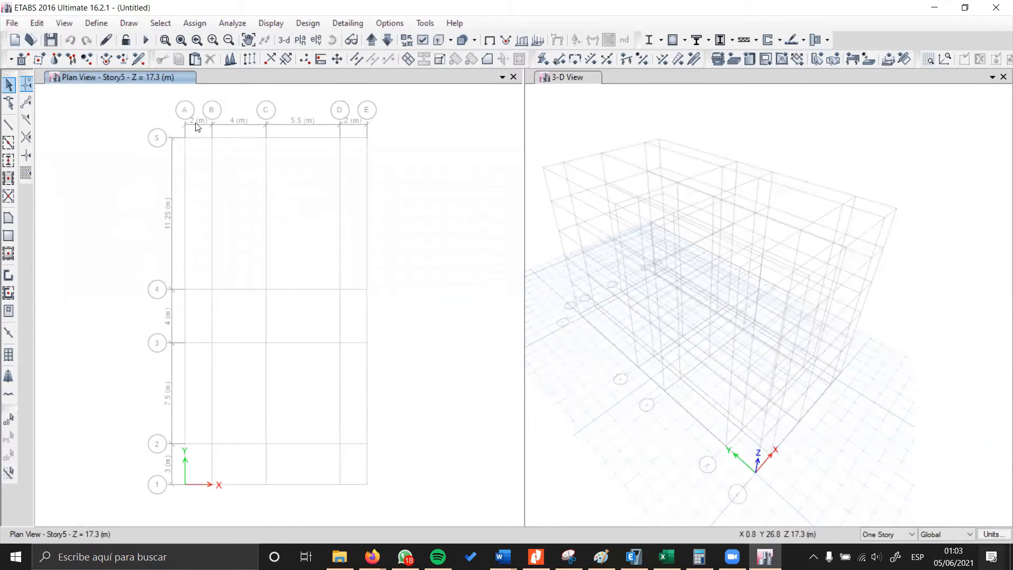
left_click(388, 42)
left_click(387, 41)
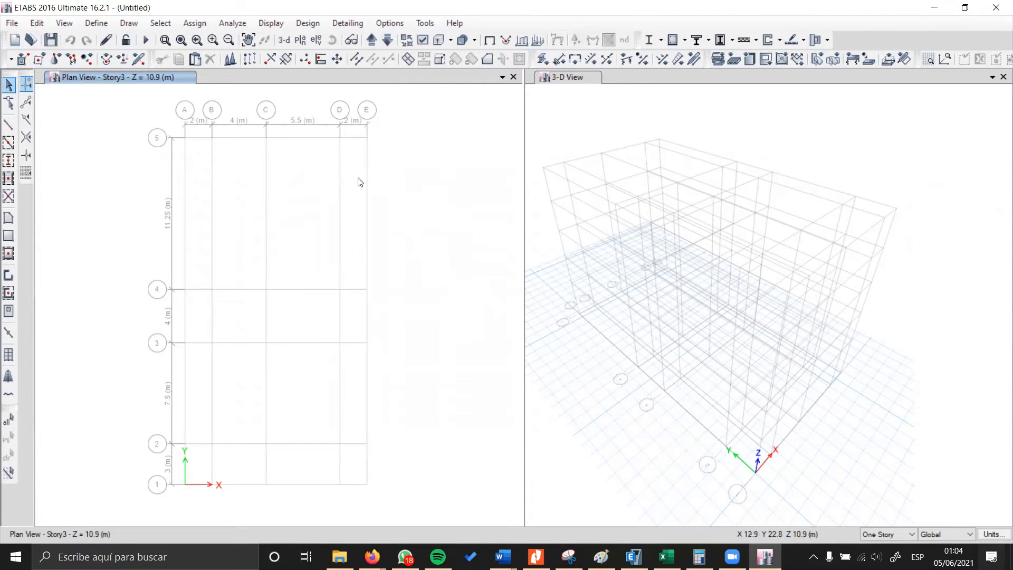
Step: Open the story and grid system data of the model and show the grid system G1 for modification
right_click(404, 126)
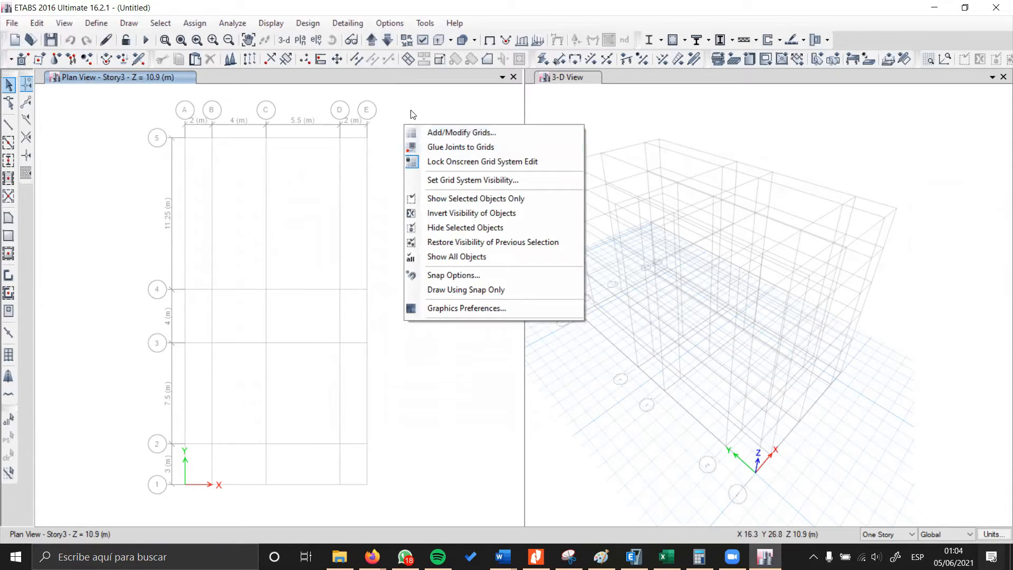
left_click(429, 118)
right_click(430, 118)
right_click(811, 118)
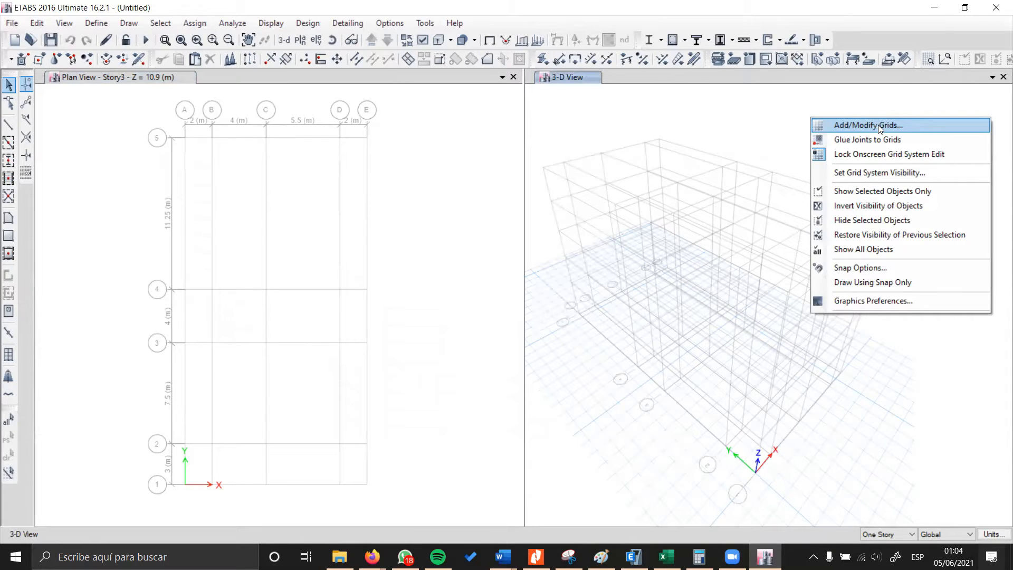
left_click(897, 127)
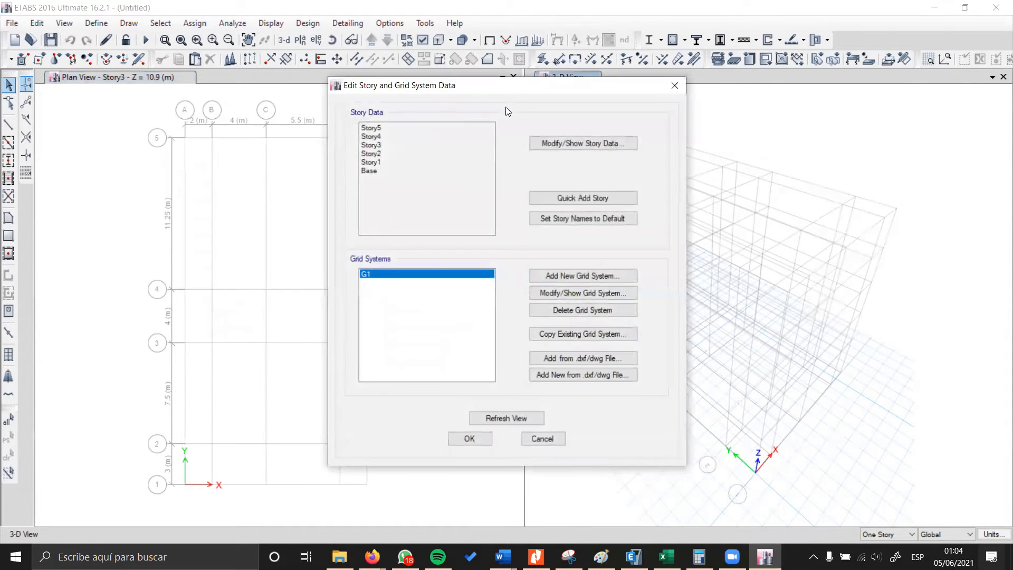
left_click_drag(508, 92, 461, 67)
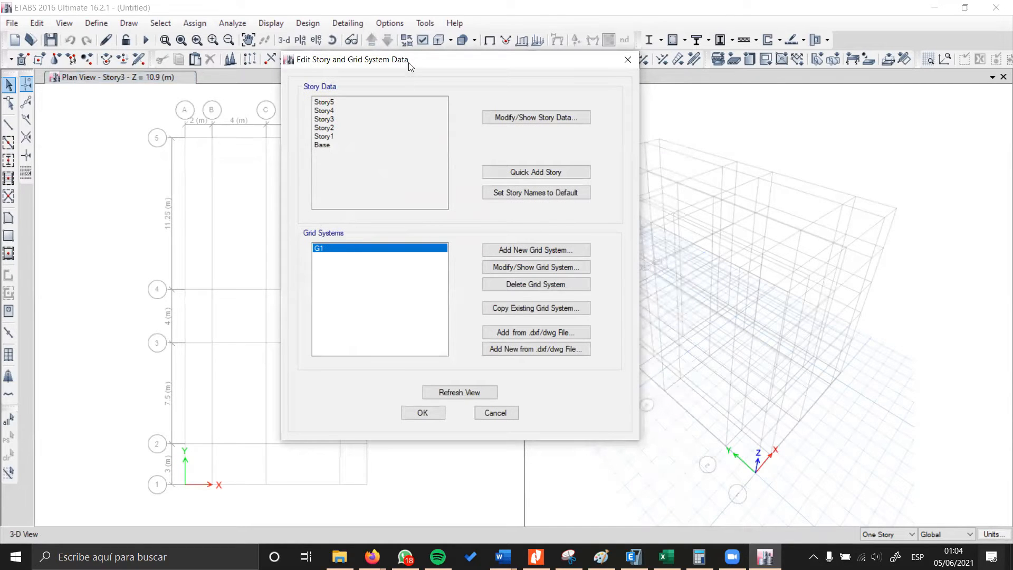
left_click_drag(416, 62, 593, 54)
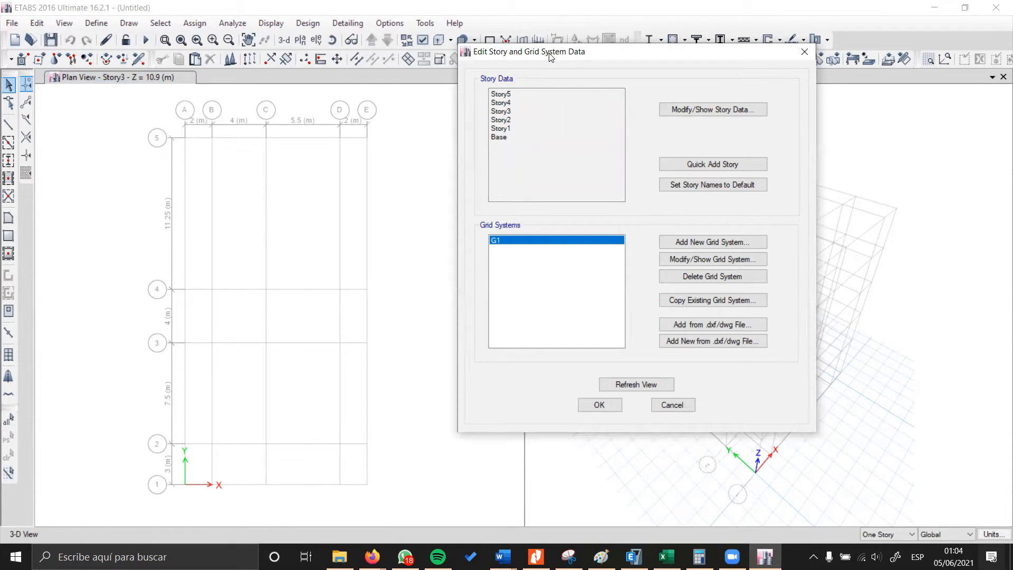
left_click_drag(554, 58, 465, 59)
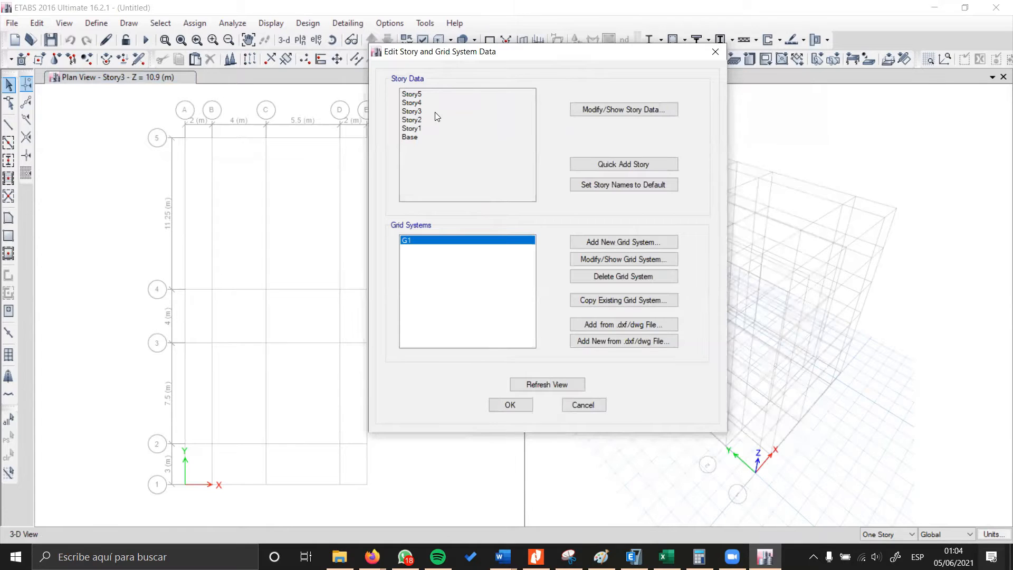
left_click_drag(492, 52, 365, 52)
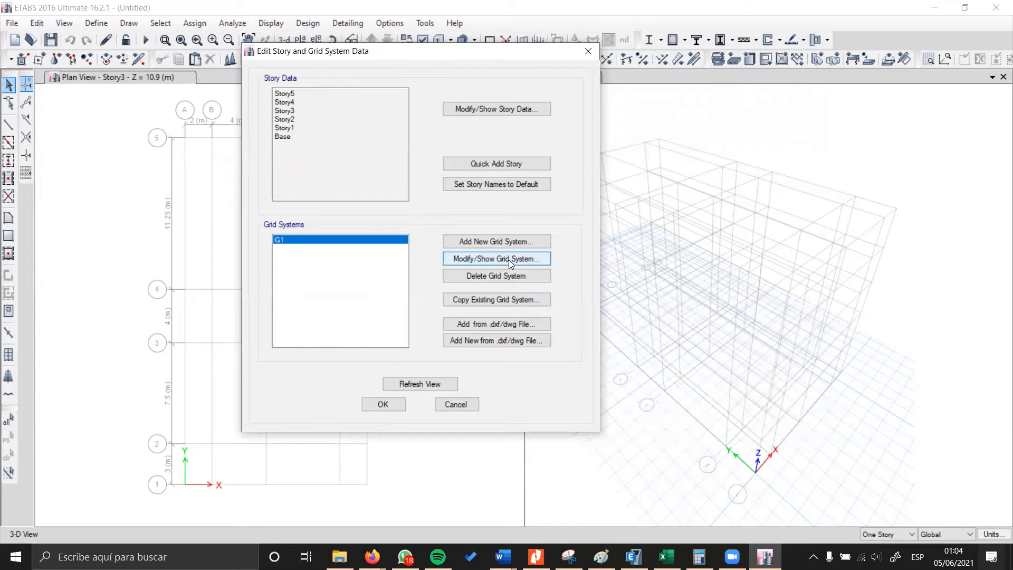
left_click(524, 260)
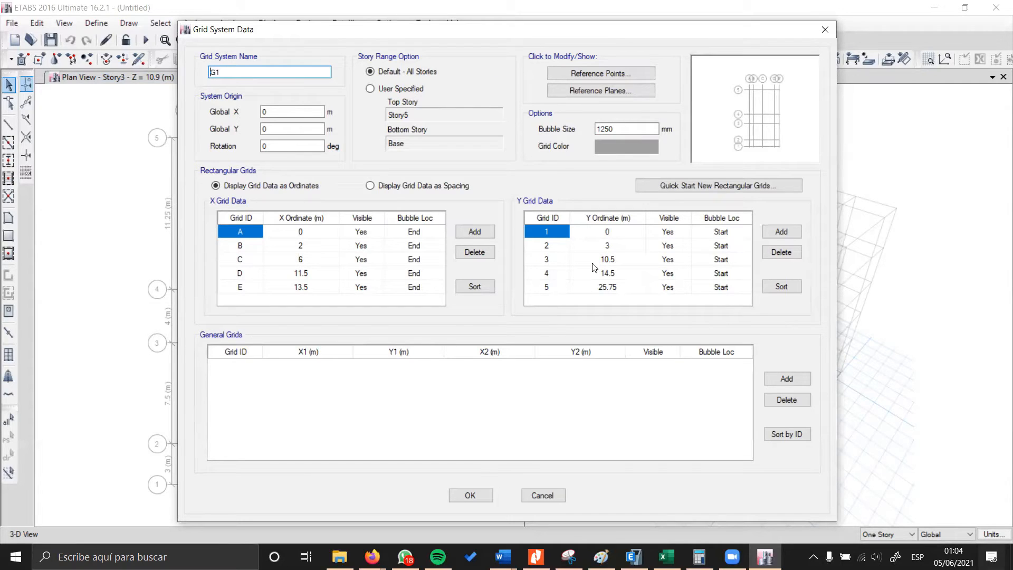
Step: Display the grid data of G1 as spacing instead of ordinates
left_click(406, 187)
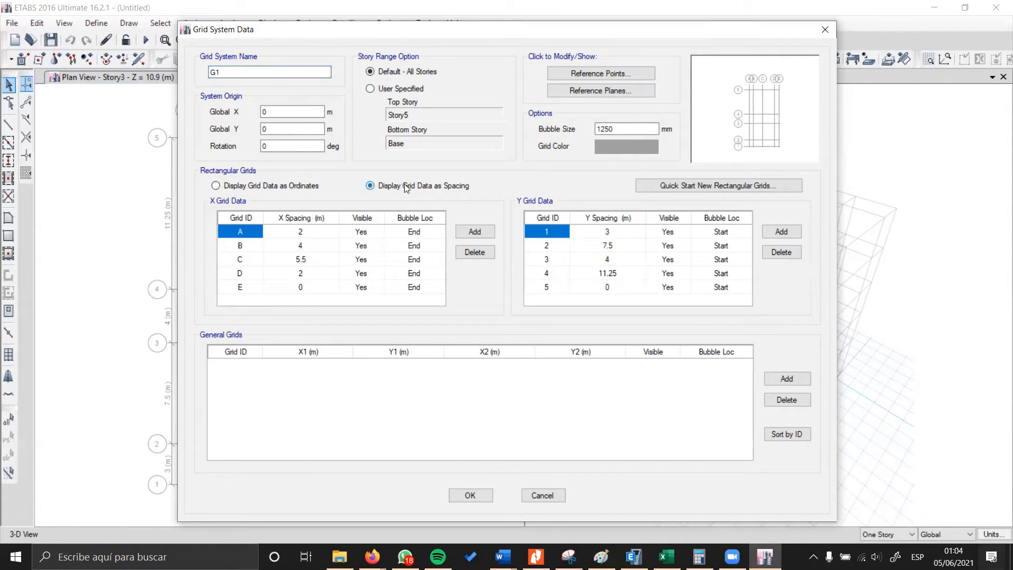
left_click(299, 275)
left_click_drag(241, 275, 336, 275)
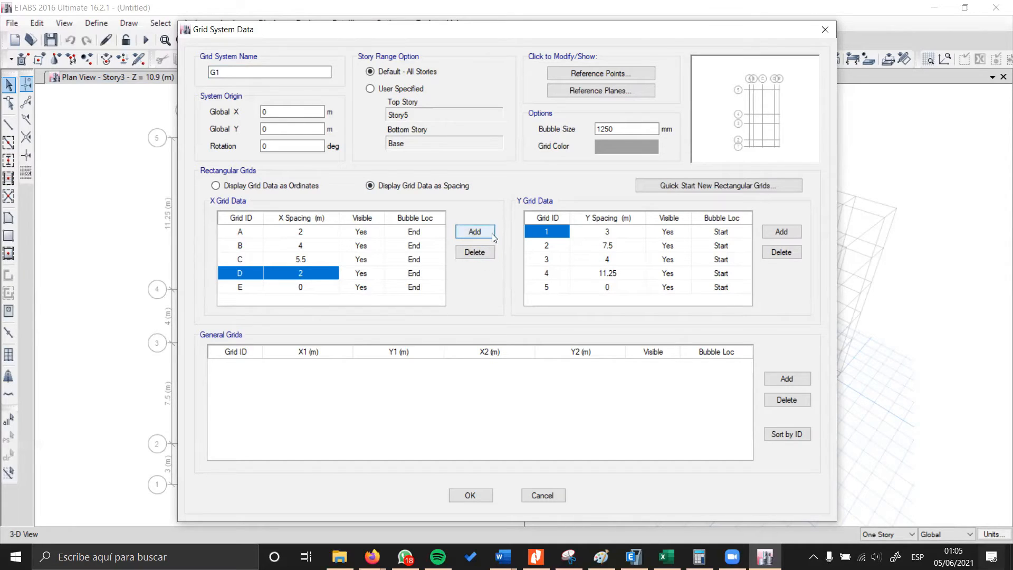
Step: Try grid bubble sizes of 800 mm and 7 m for the grid system G1
left_click_drag(628, 130, 583, 132)
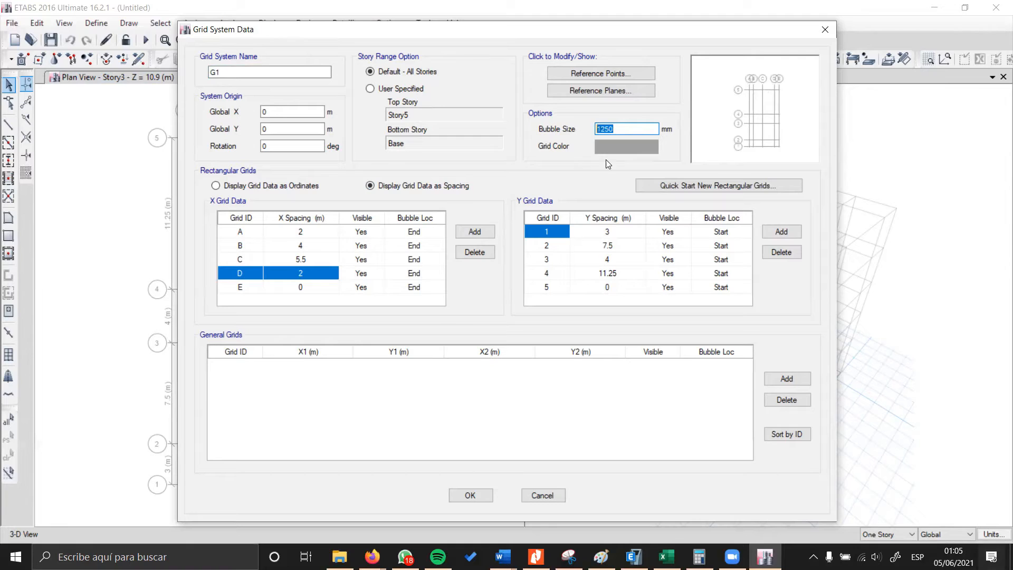
type("800")
key("Tab")
left_click_drag(629, 130, 569, 130)
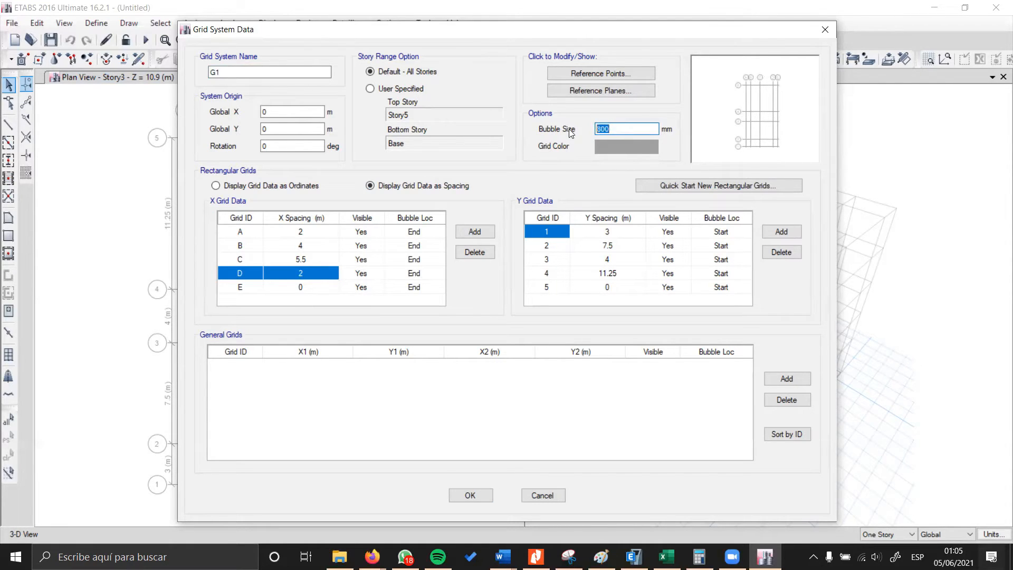
type("7m")
key("Return")
left_click_drag(616, 130, 591, 128)
type("7")
Step: Set the bubble size of grid system G1 to 5 in and accept the grid system data
double_click(603, 131)
type("5in")
key("Return")
double_click(615, 130)
left_click(468, 495)
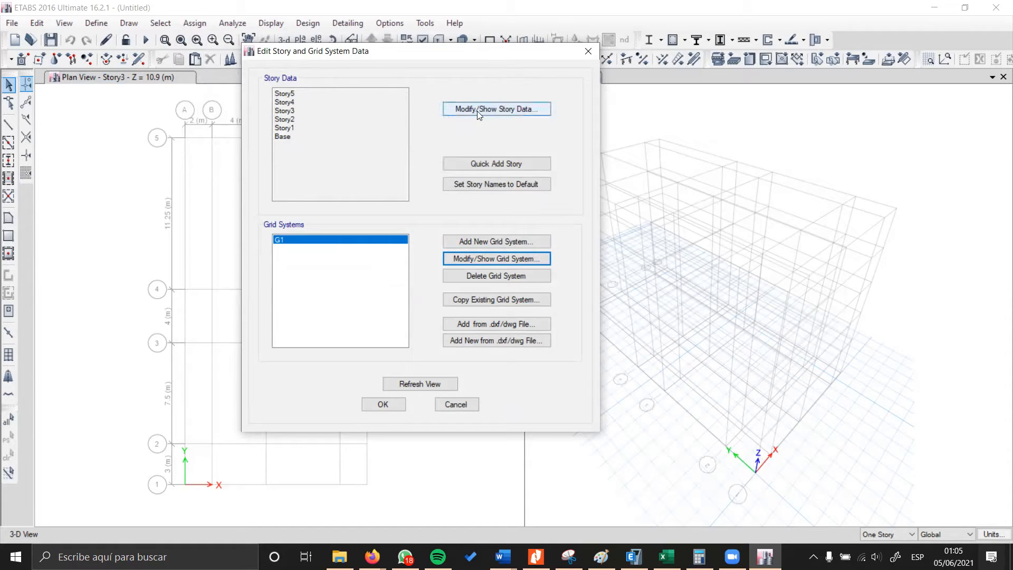
Step: Review the story data table and accept the story and grid system settings
left_click(506, 110)
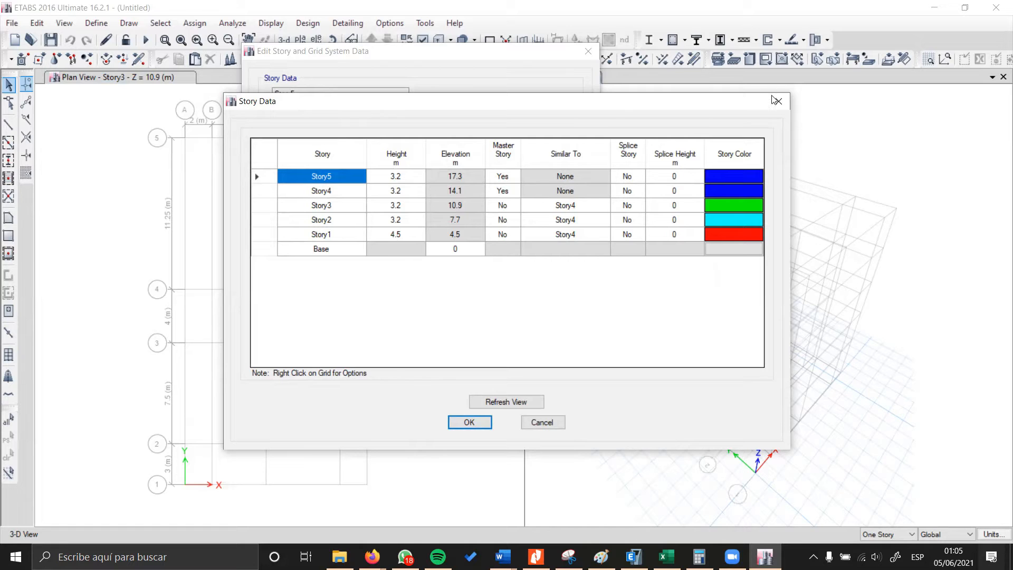
left_click(485, 420)
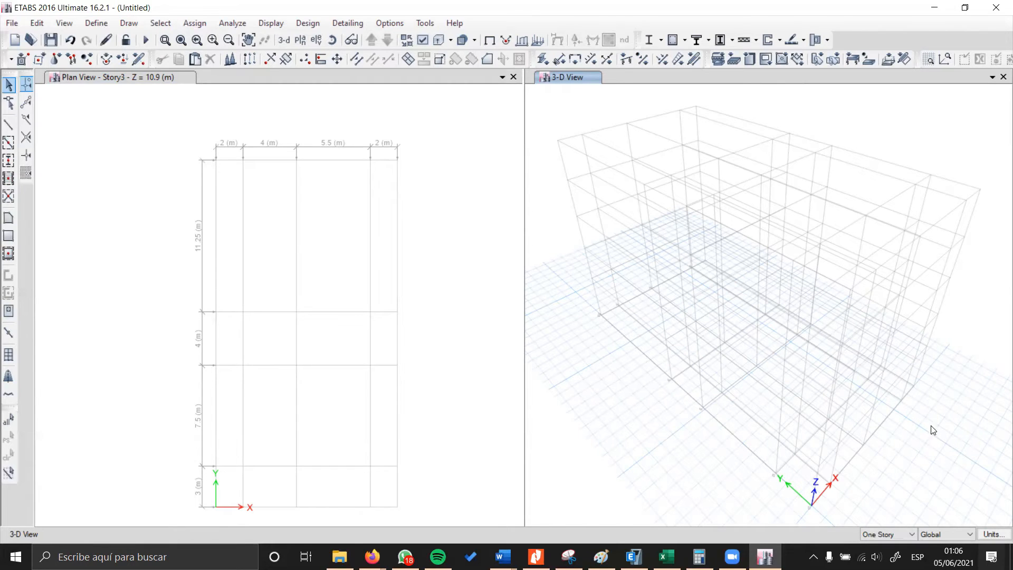
Step: Set the model's consistent units to m for length, tonf for force and C for temperature
mouse_move(997, 536)
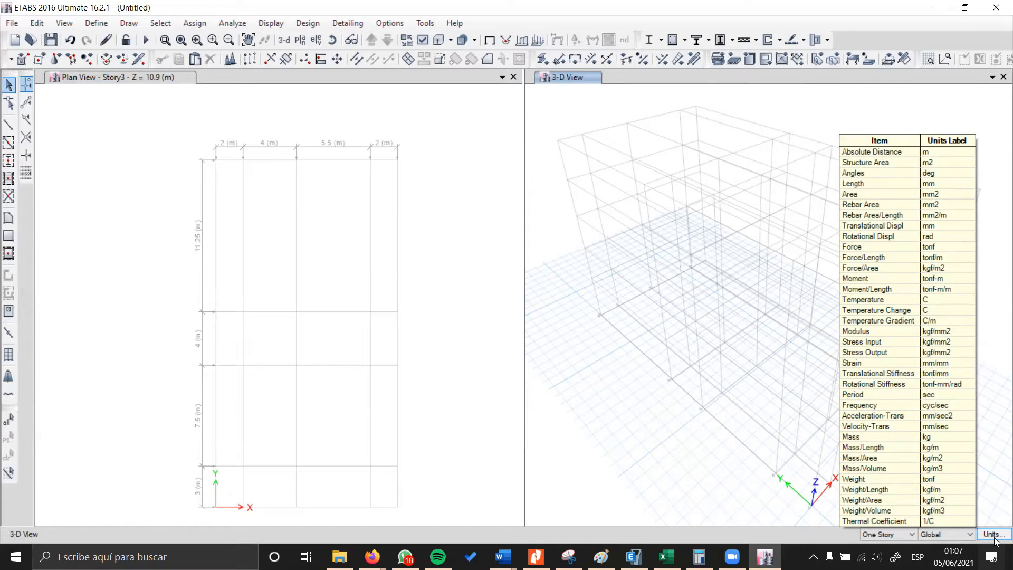
left_click(994, 535)
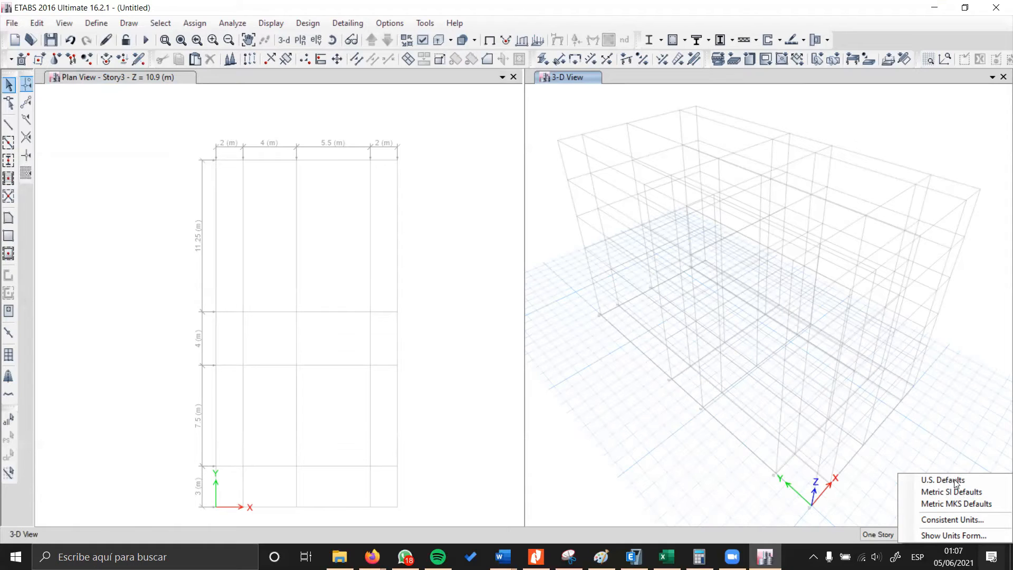
left_click(969, 519)
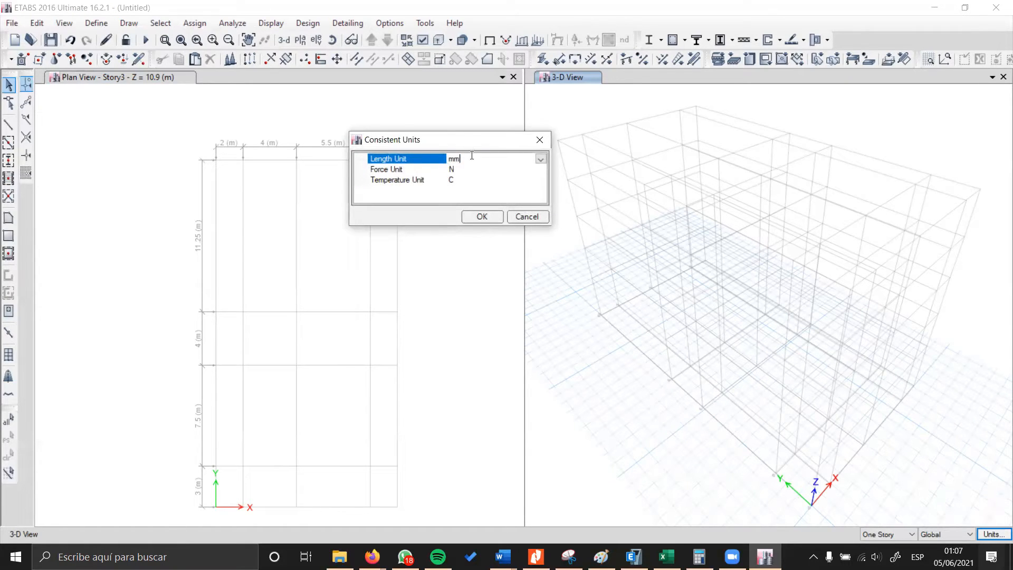
left_click(540, 159)
left_click(463, 227)
left_click(466, 170)
left_click(541, 169)
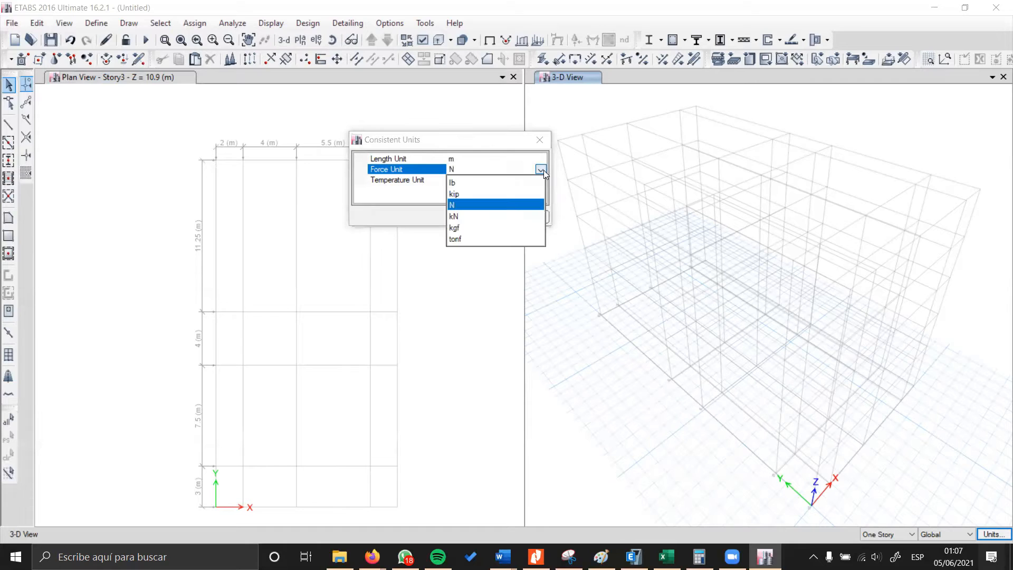
left_click(455, 238)
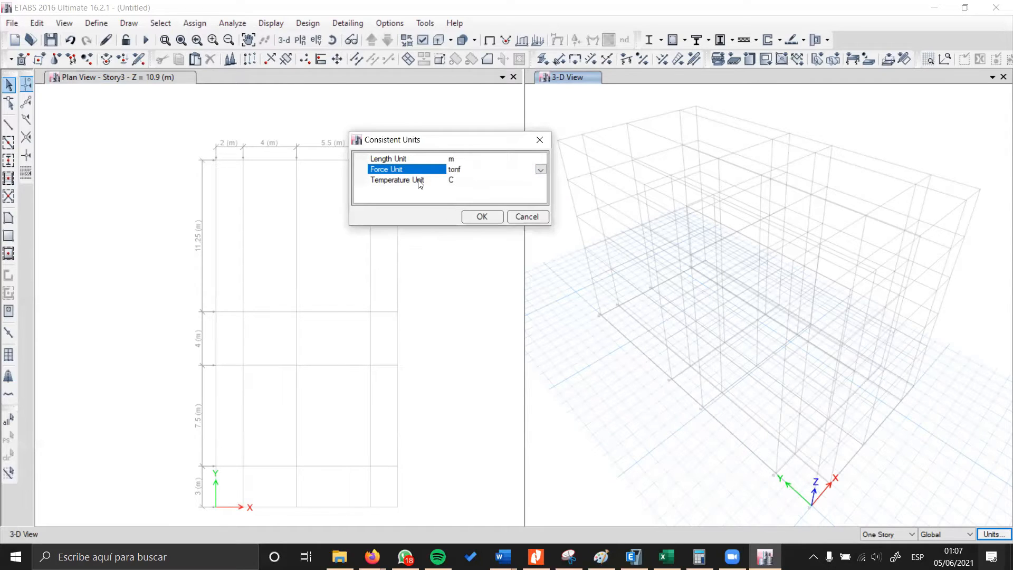
left_click(453, 183)
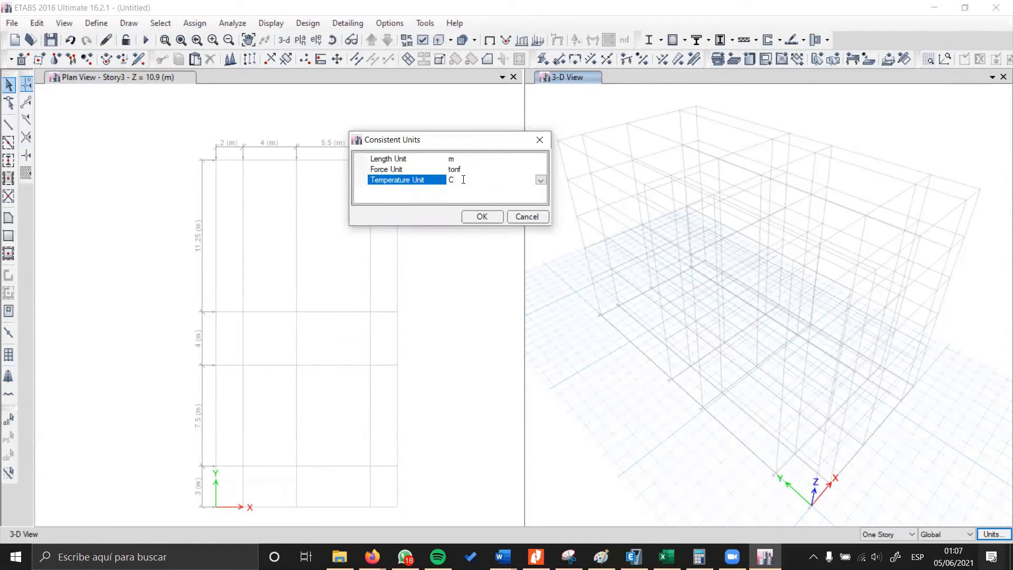
left_click(482, 216)
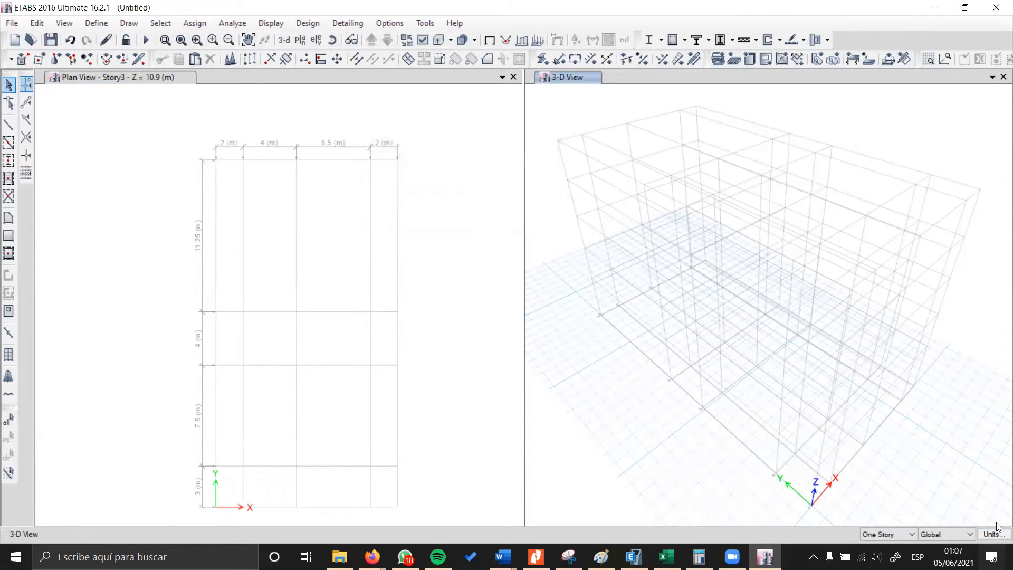
Step: Open the detailed display units form and set the Modulus units under Stresses to cm and kgf
left_click(995, 534)
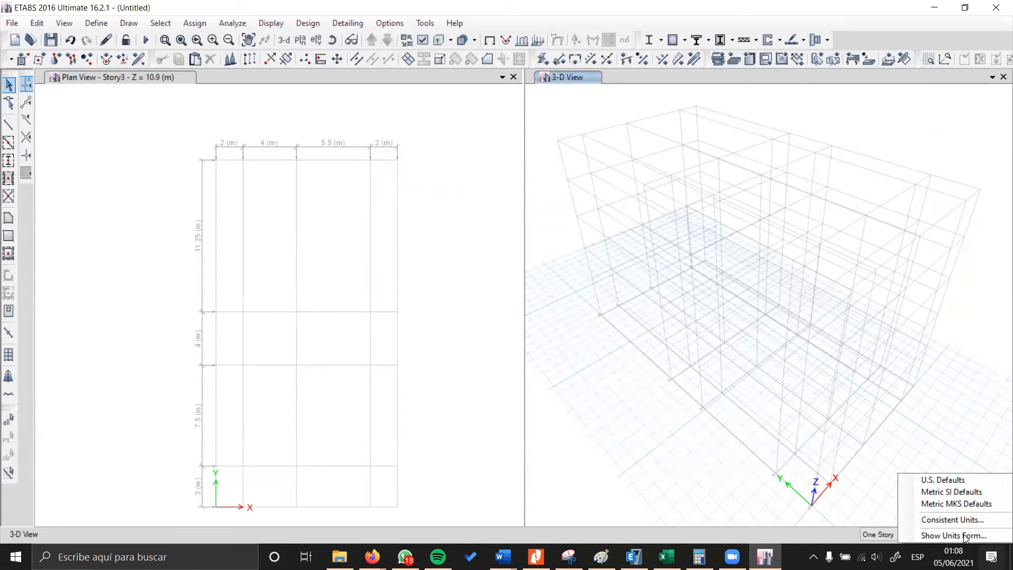
left_click(956, 536)
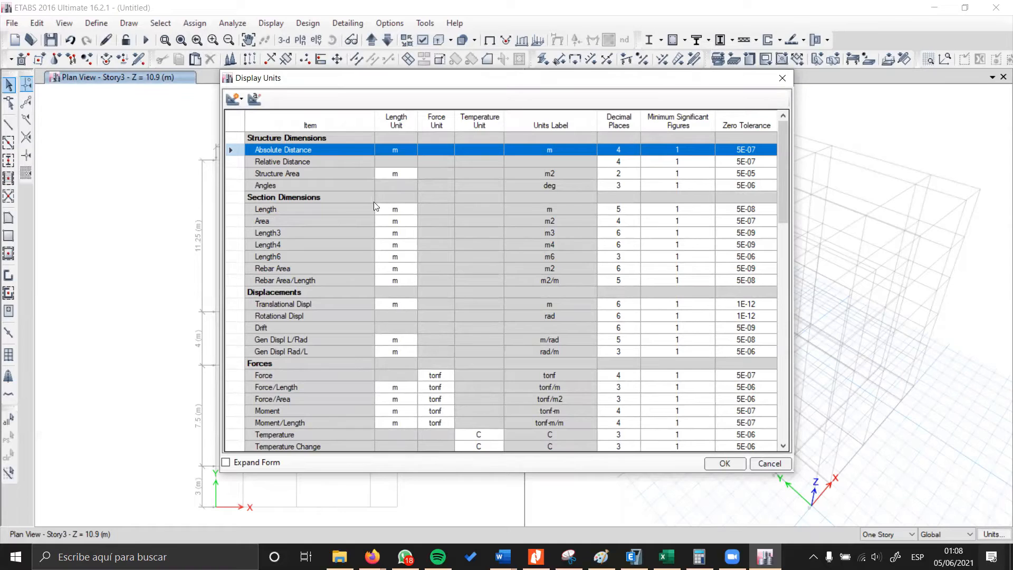
left_click(621, 161)
left_click(622, 173)
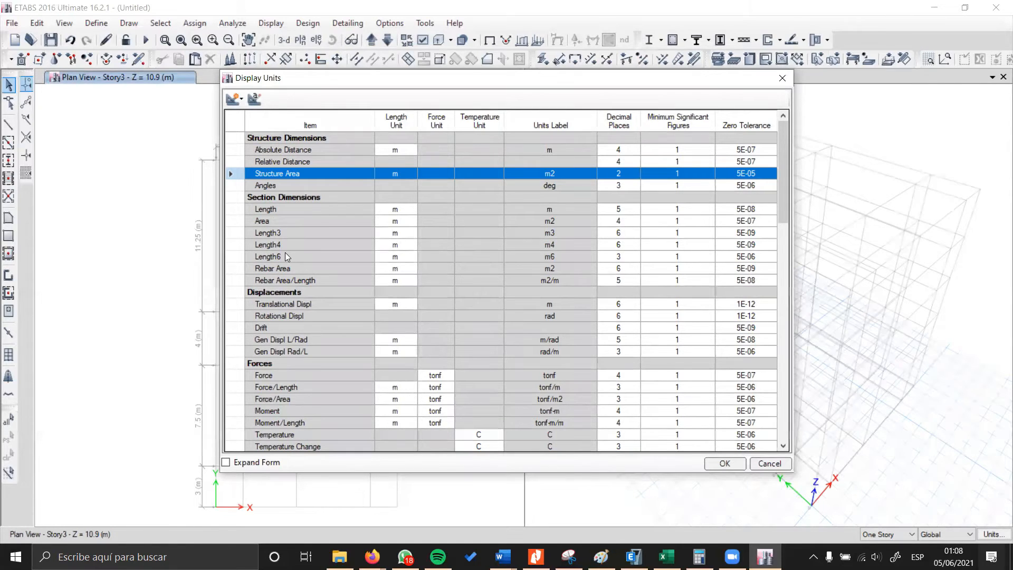
scroll(285, 252, "down", 4)
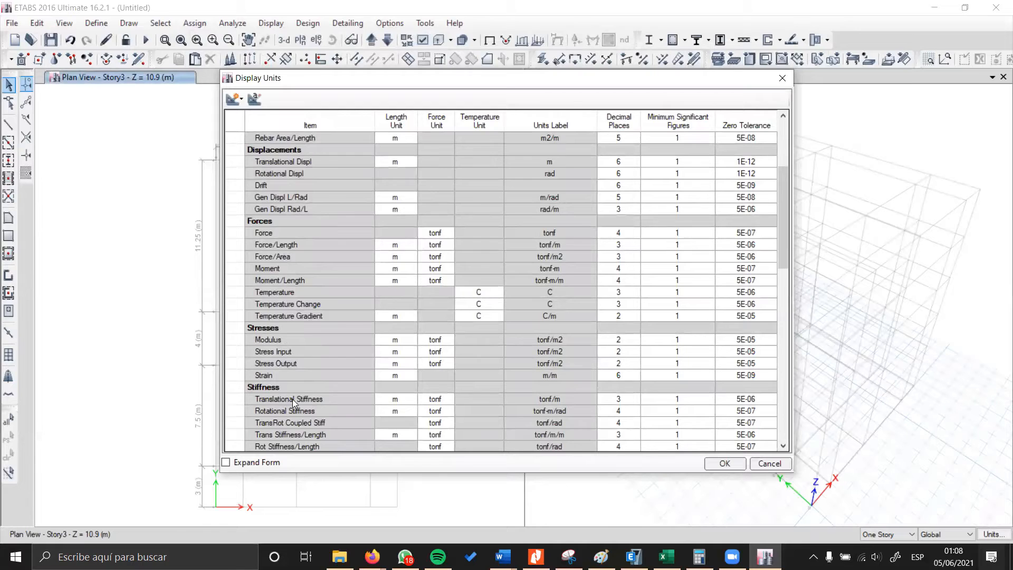
scroll(292, 399, "down", 2)
mouse_move(282, 257)
left_mouse_down()
mouse_move(393, 267)
mouse_move(382, 259)
left_mouse_up()
left_click(279, 269)
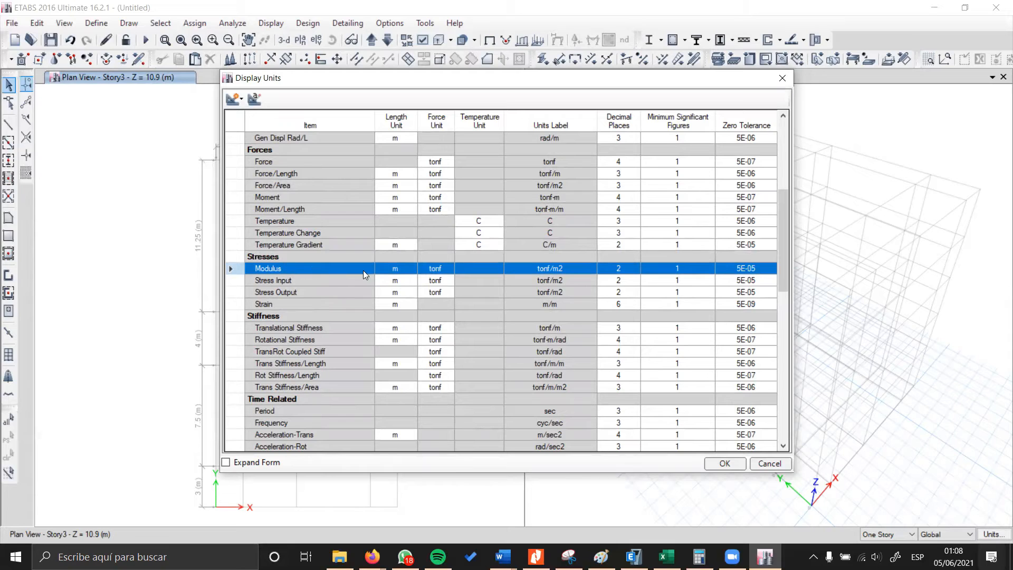
left_click(410, 270)
left_click(413, 269)
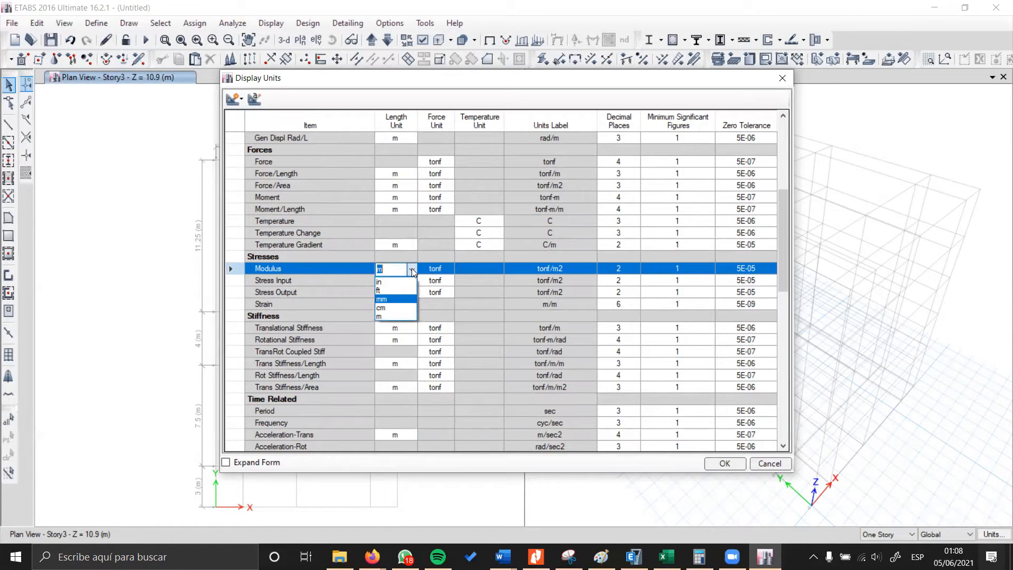
left_click(400, 308)
left_click(448, 270)
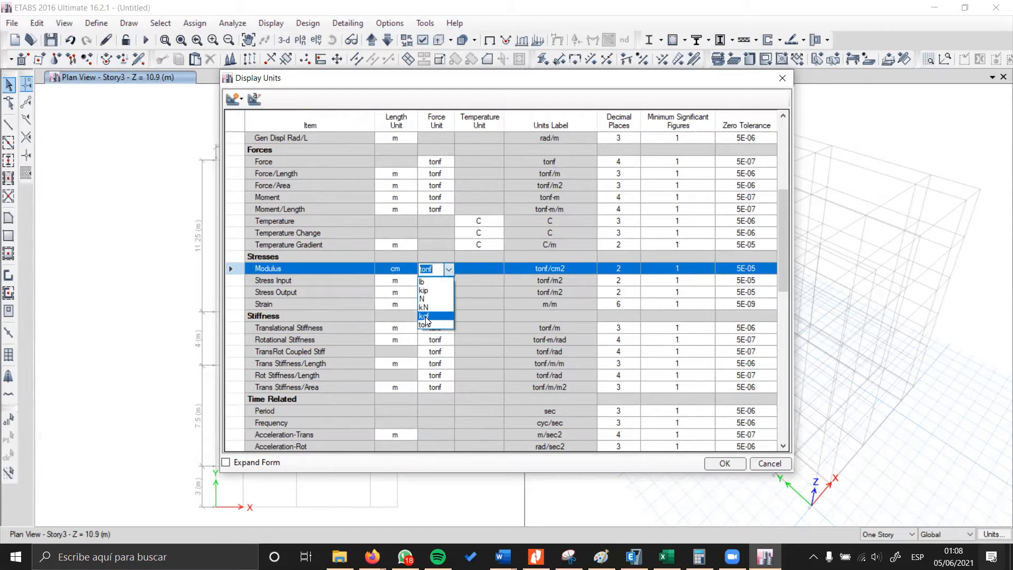
left_click(425, 316)
Step: Set the Stress Input units to cm for length and kgf for force
left_click(304, 281)
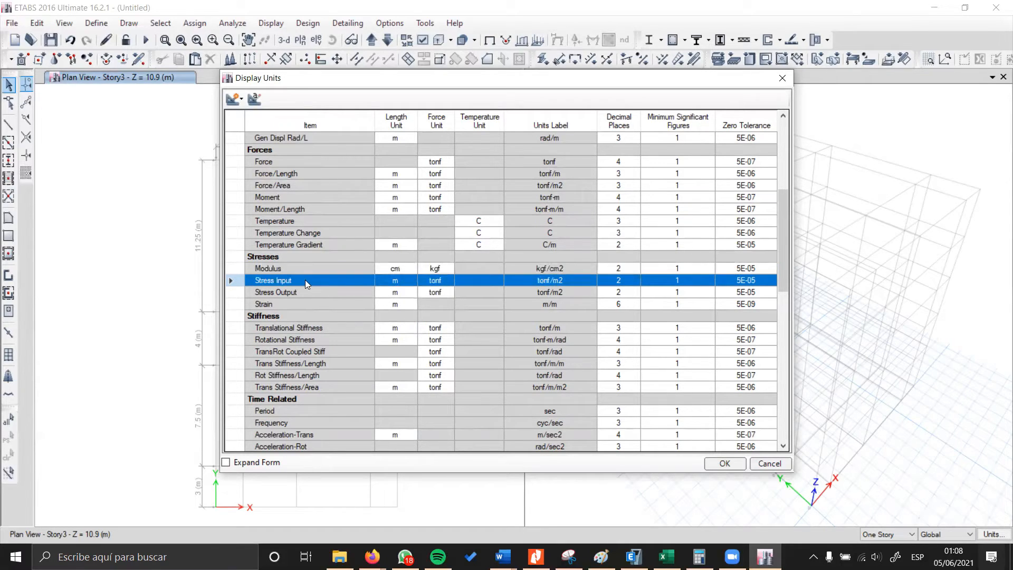
left_click(391, 283)
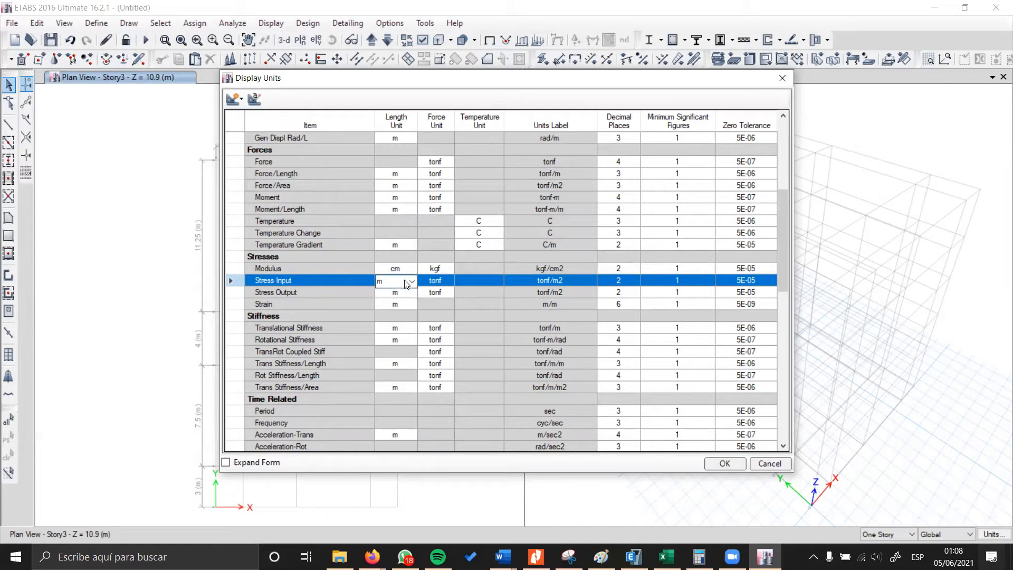
left_click(411, 280)
left_click(387, 322)
left_click(437, 281)
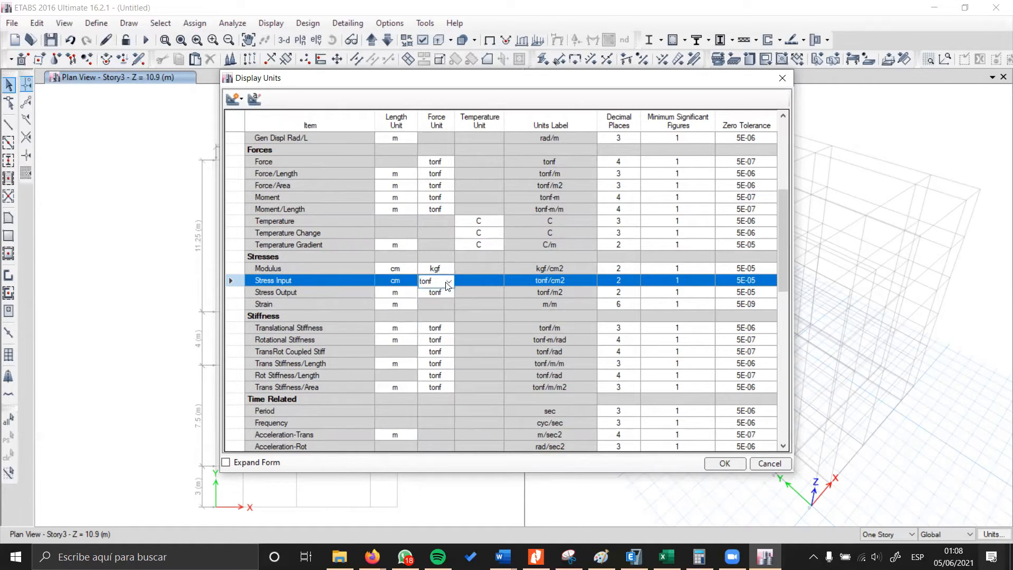
left_click(452, 280)
left_click(422, 318)
Step: Set the Stress Output units to cm for length and kgf for force
left_click(421, 307)
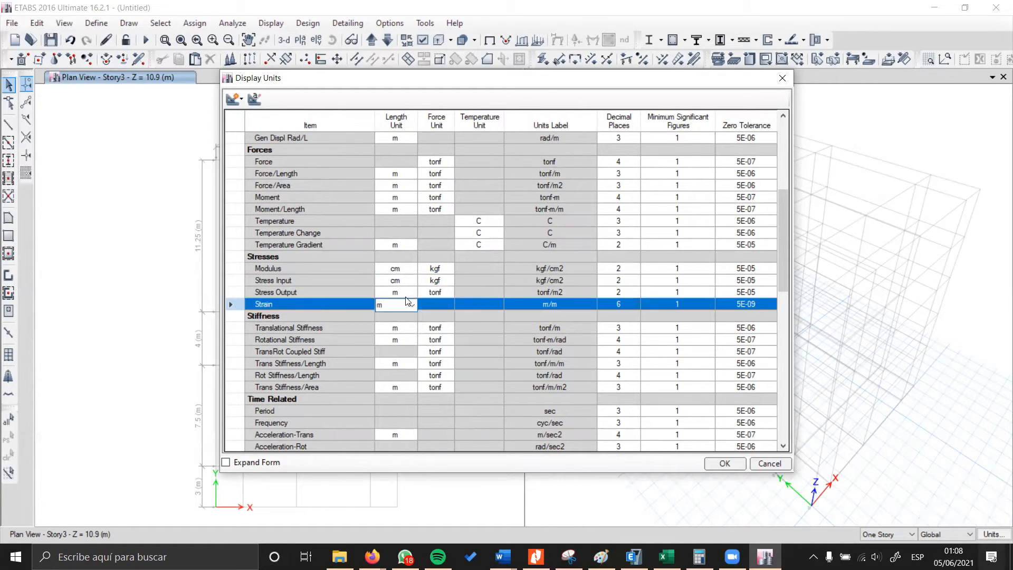
left_click(407, 292)
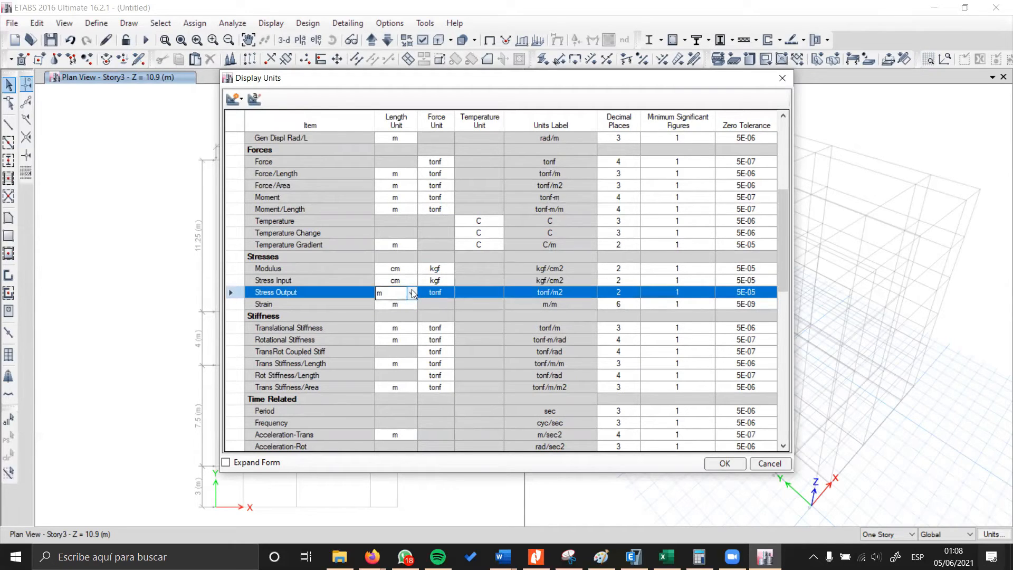
left_click(412, 293)
left_click(393, 334)
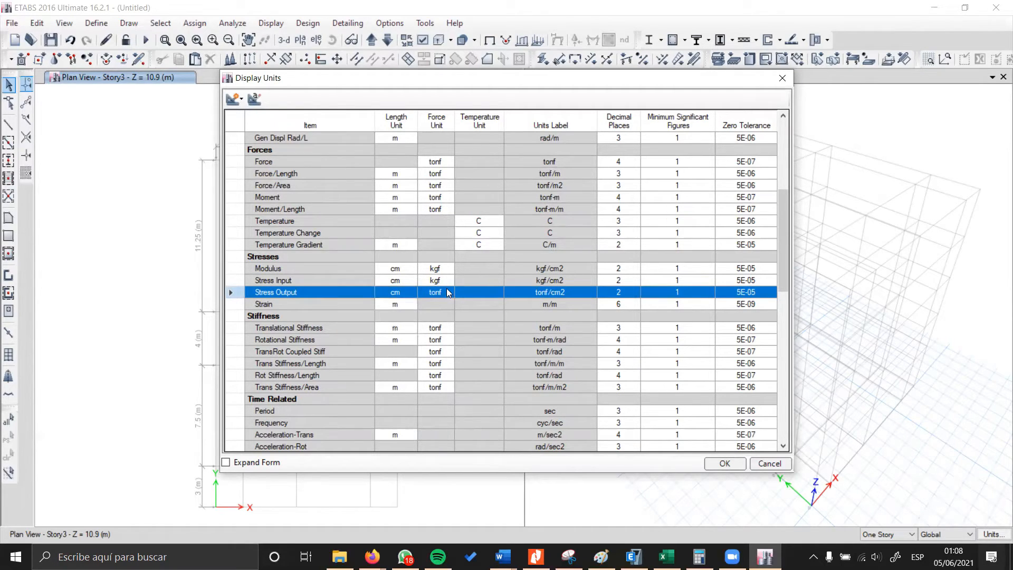
left_click(446, 292)
left_click(452, 291)
left_click(434, 340)
scroll(299, 248, "down", 2)
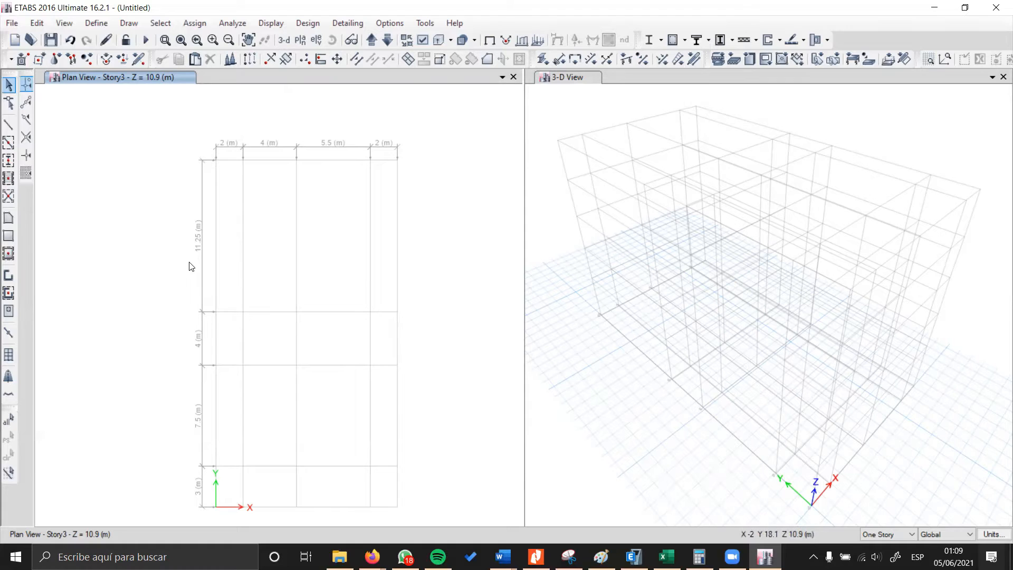
Step: Open the material definitions, look through the default steel, concrete and rebar materials, and select 4000Psi
left_click(107, 23)
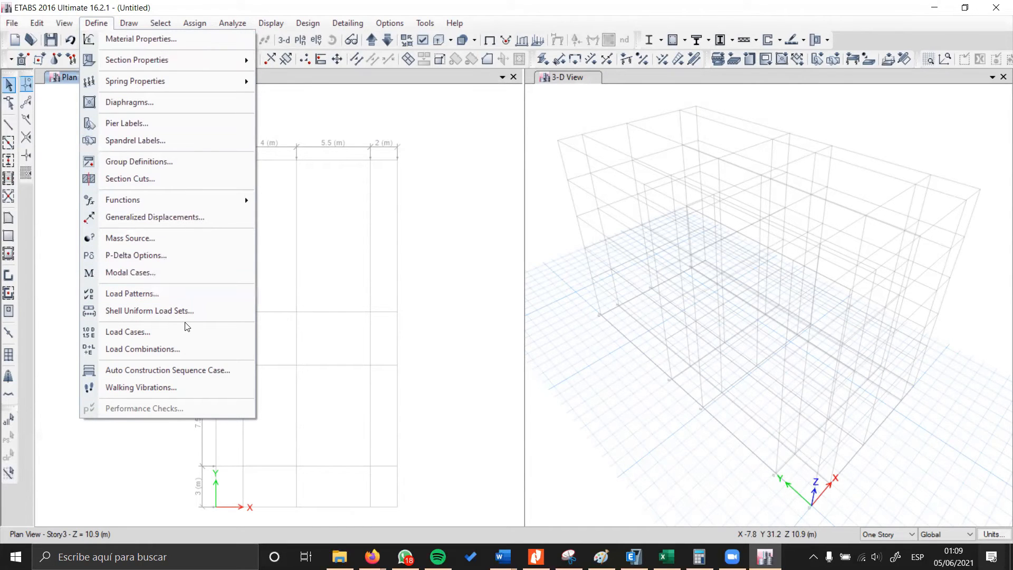
left_click(147, 42)
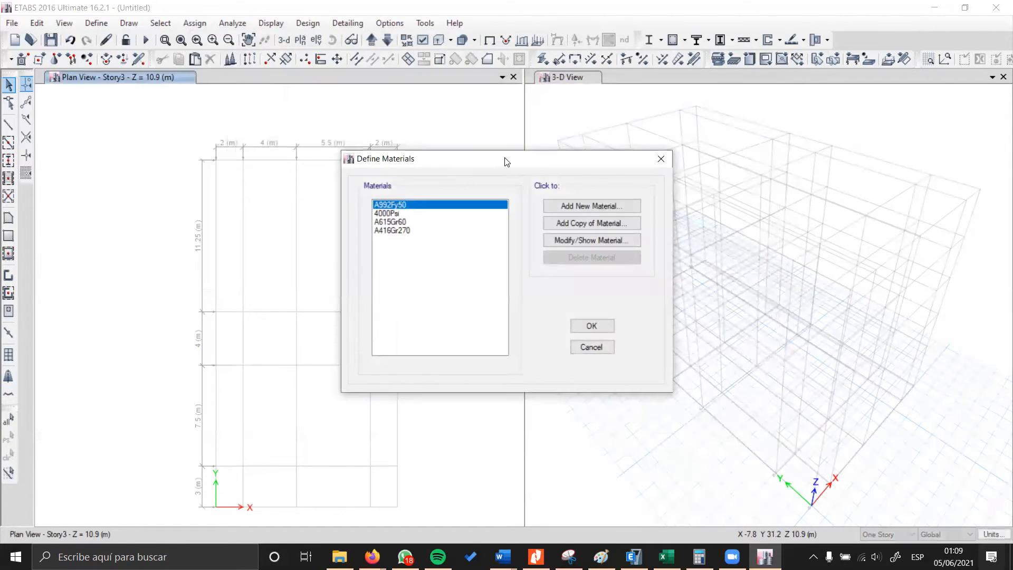
left_click_drag(501, 160, 478, 107)
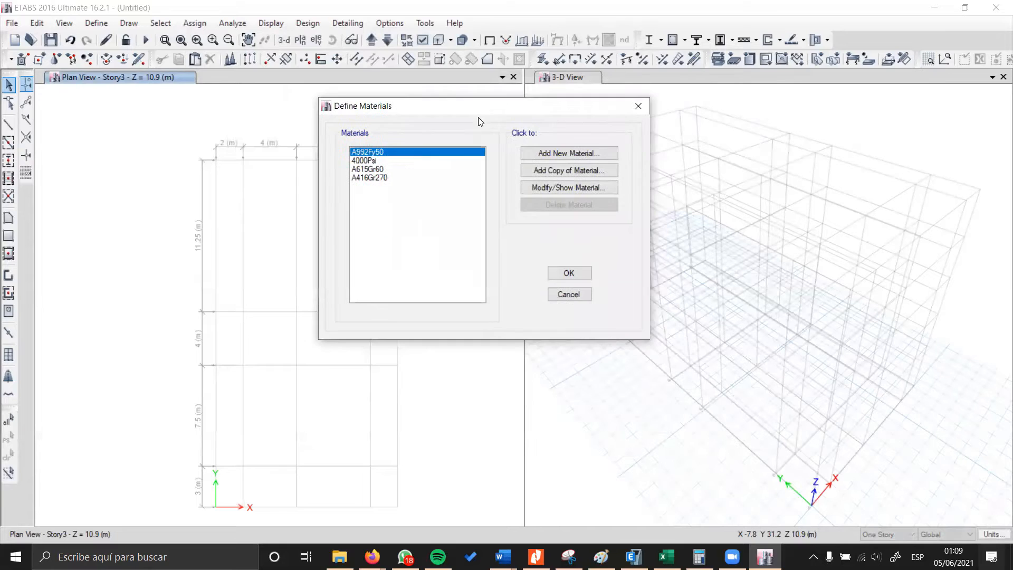
left_click(385, 177)
left_click(396, 153)
left_click(400, 178)
left_click(408, 153)
left_click(372, 168)
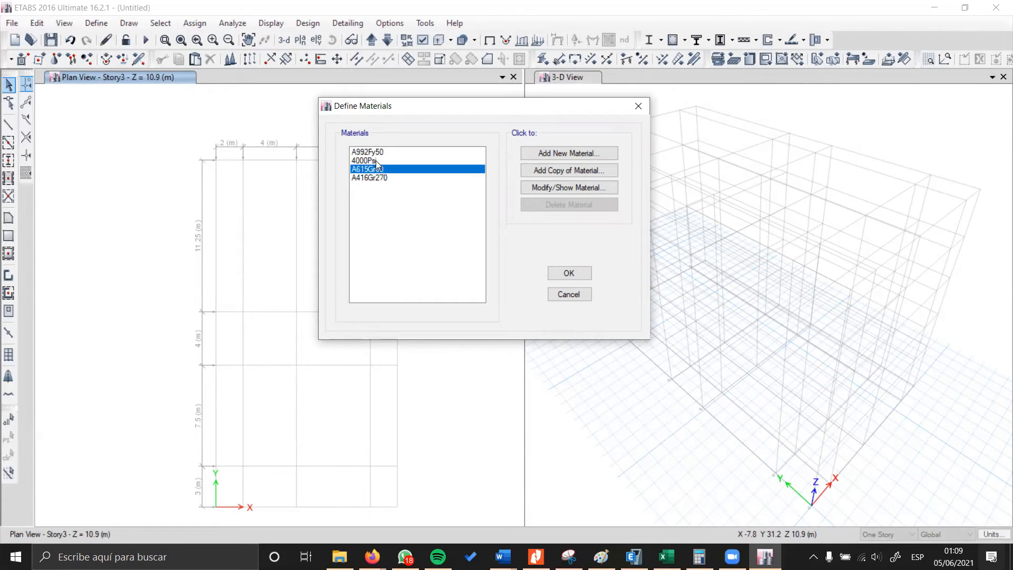
left_click(376, 161)
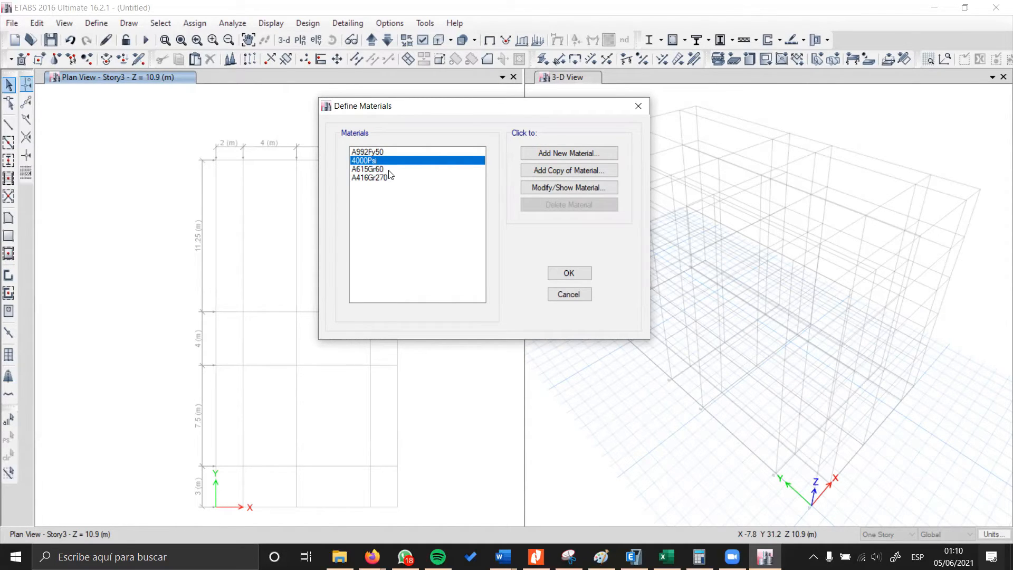
left_click(390, 169)
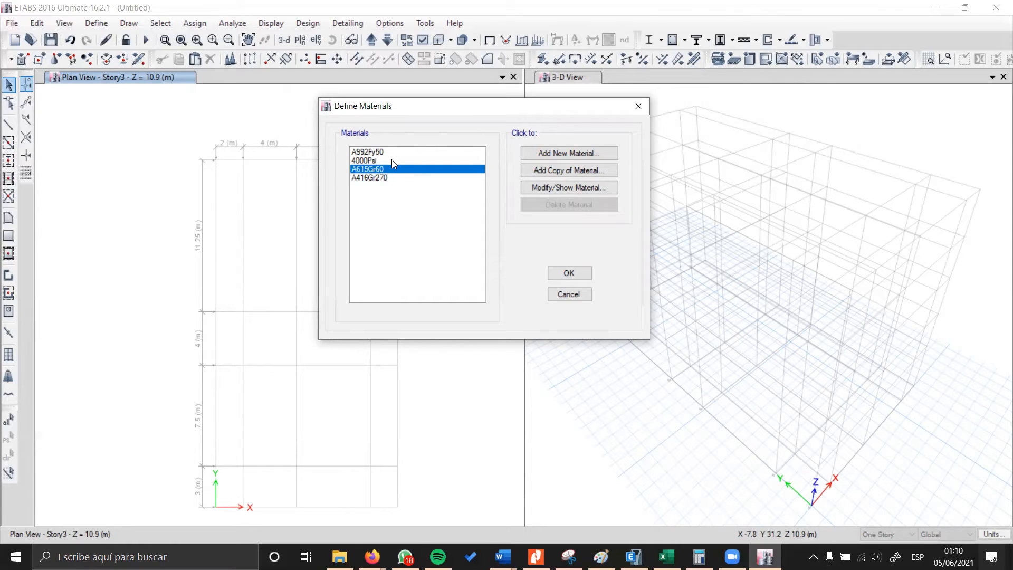
left_click(392, 160)
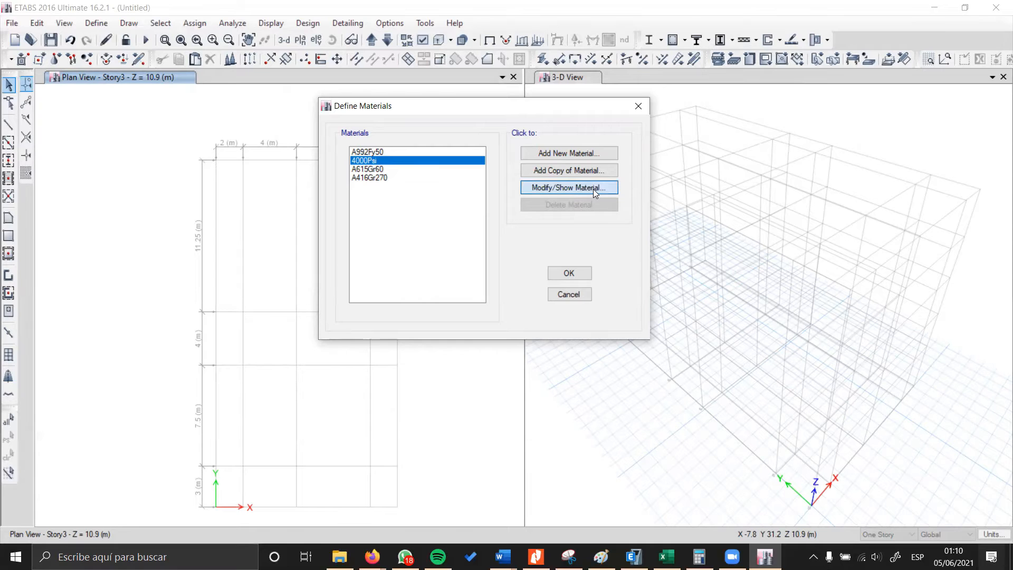
Step: Open the 4000Psi material's properties, rename it Concreto 210, and set its weight per unit volume to 2.4 tonf/m³
left_click(572, 187)
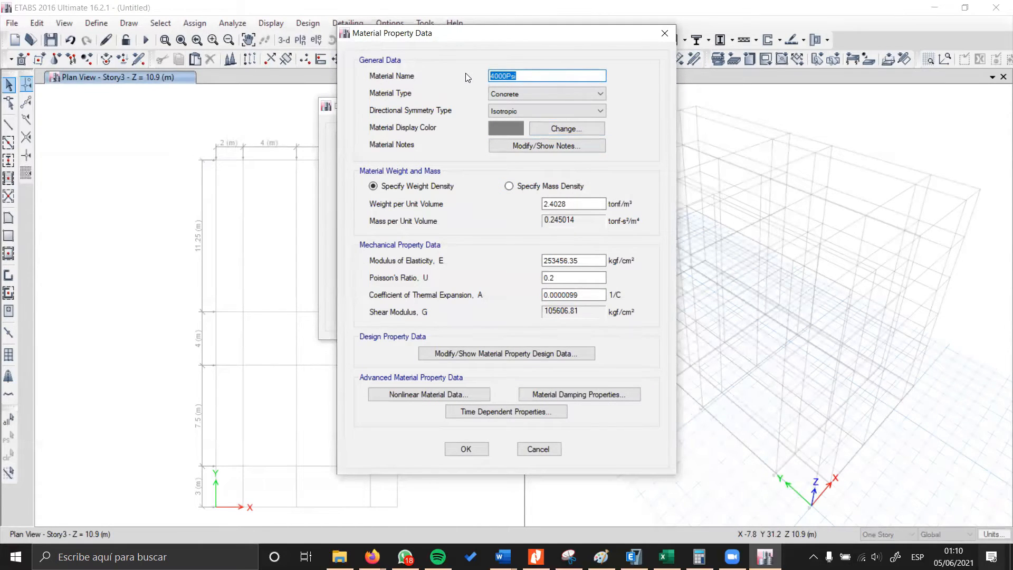
type("Concreto 210")
double_click(544, 204)
left_click(570, 202)
left_click_drag(568, 201, 532, 201)
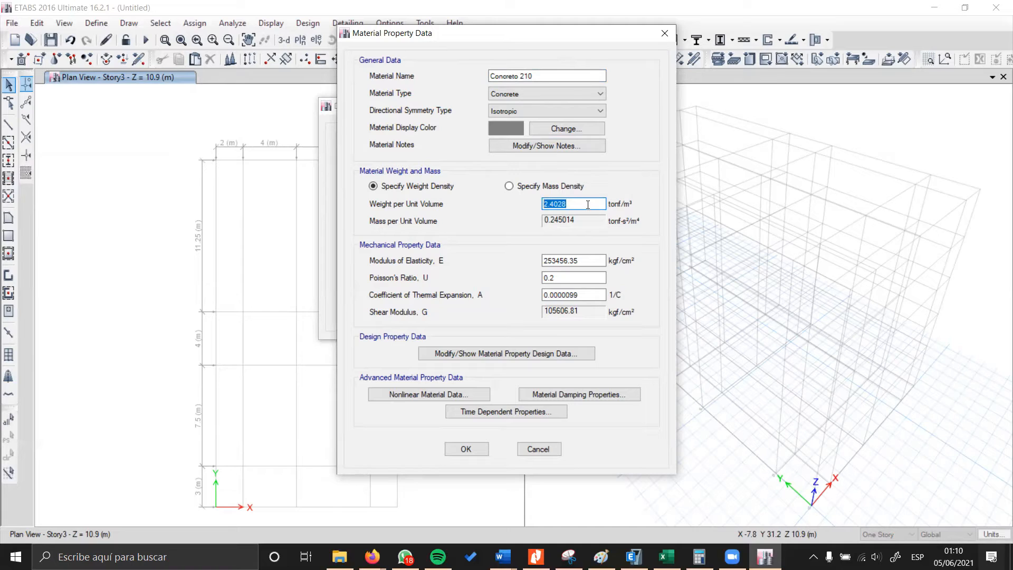
type("2.4")
Step: Set the material's modulus of elasticity with the formula 15000*sqrt(210) in kgf/cm²
left_click(578, 260)
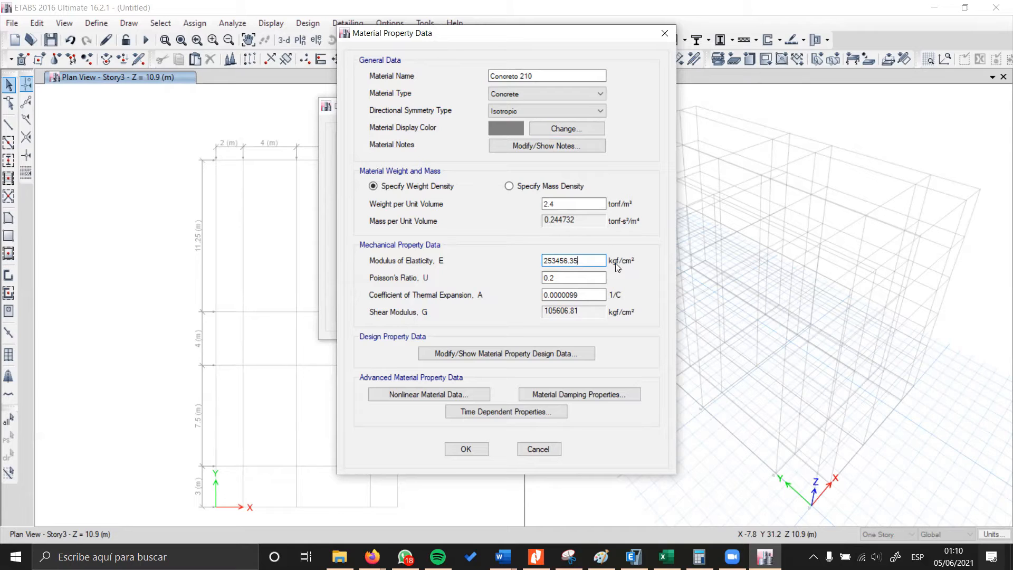
left_click_drag(587, 261, 521, 260)
key("BackSpace")
type("15000*sqrt(210)")
key("Tab")
left_click_drag(548, 260, 623, 263)
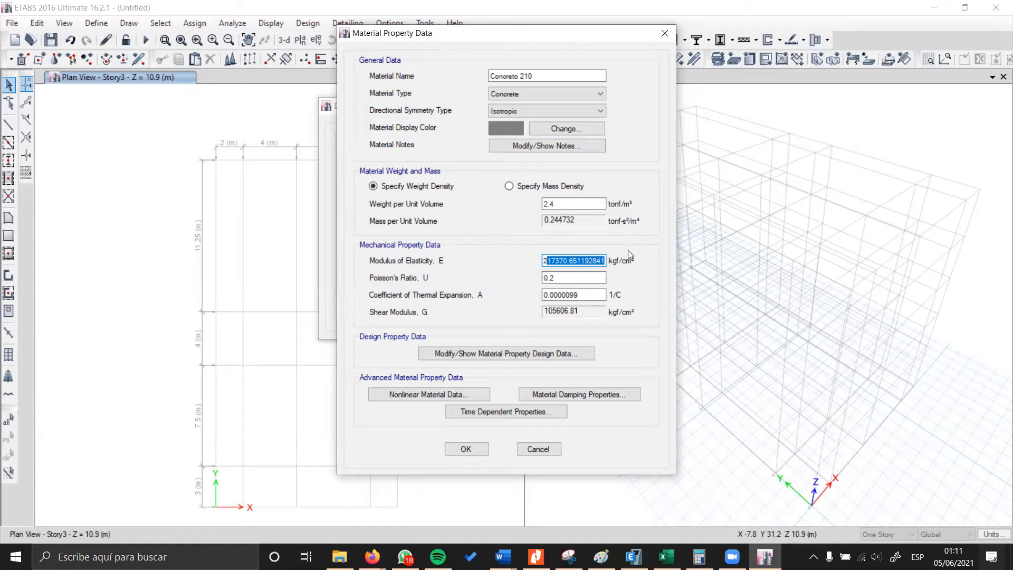
left_click(570, 260)
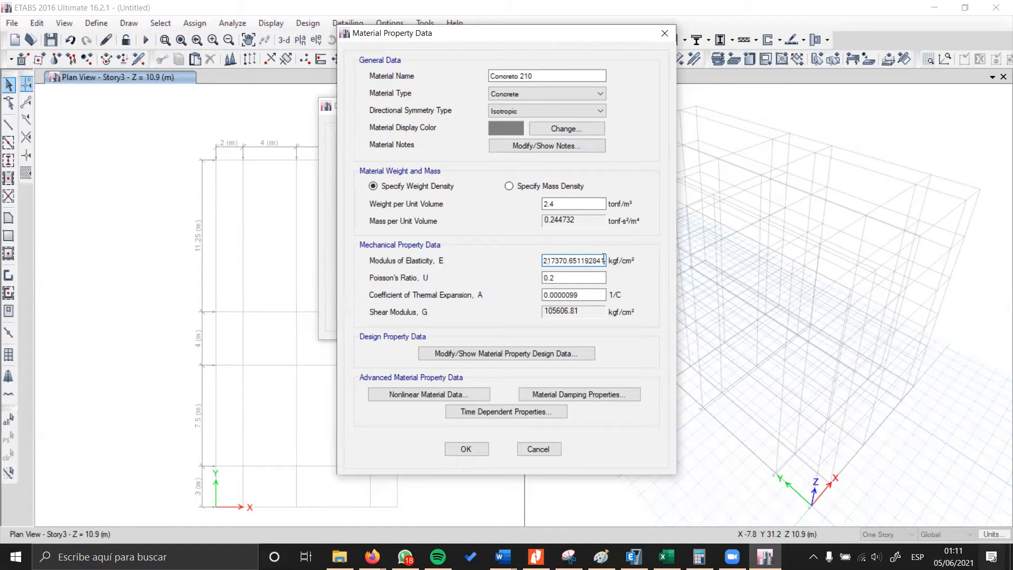
Step: Recalculate the modulus of elasticity in the CSI Calculator as 150000*sqrt(210), with length in m and force in tonf
double_click(563, 260, "shift")
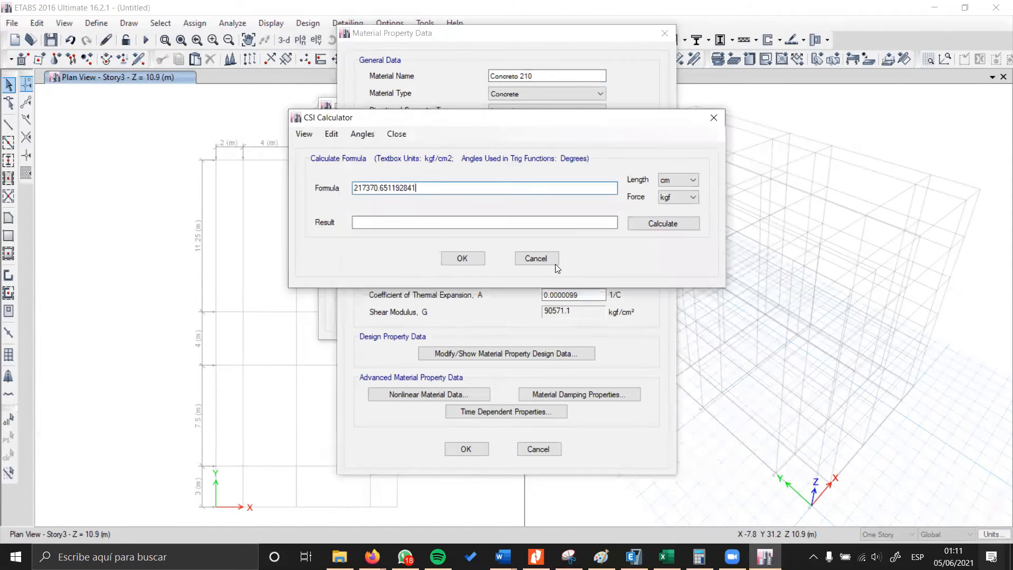
left_click_drag(546, 119, 557, 106)
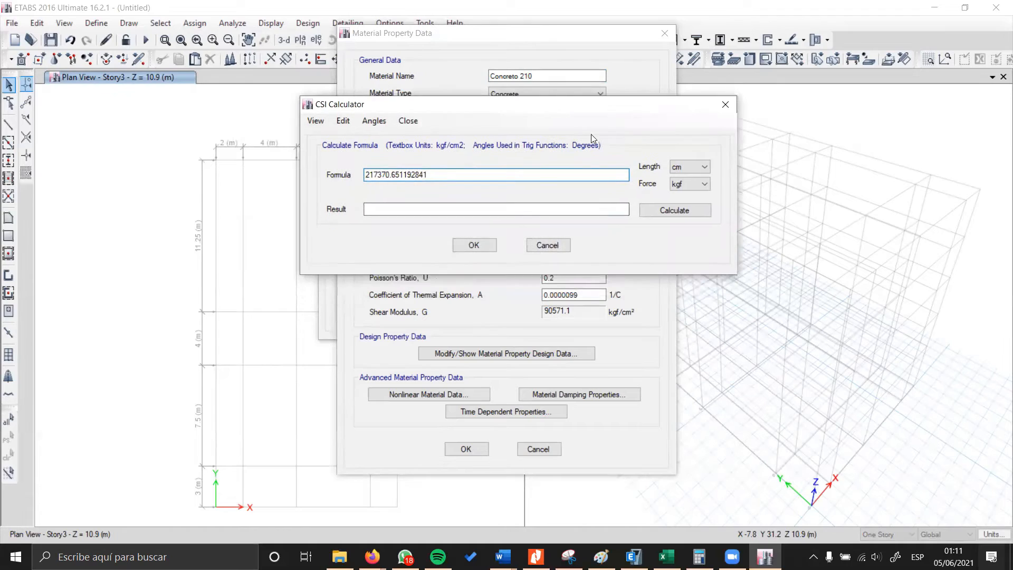
left_click_drag(430, 175, 357, 168)
left_click(704, 167)
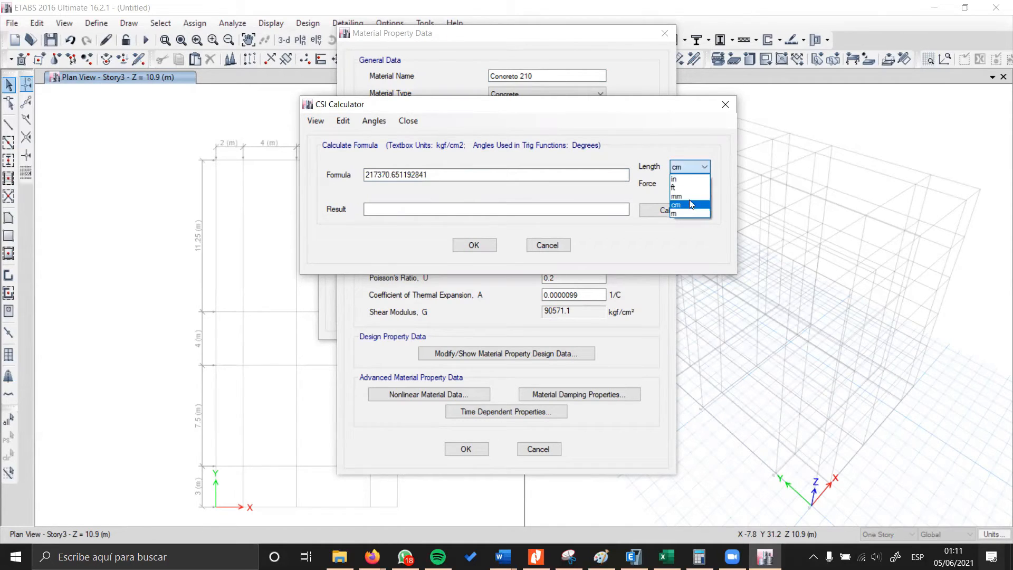
left_click(683, 213)
left_click(691, 184)
left_click(685, 243)
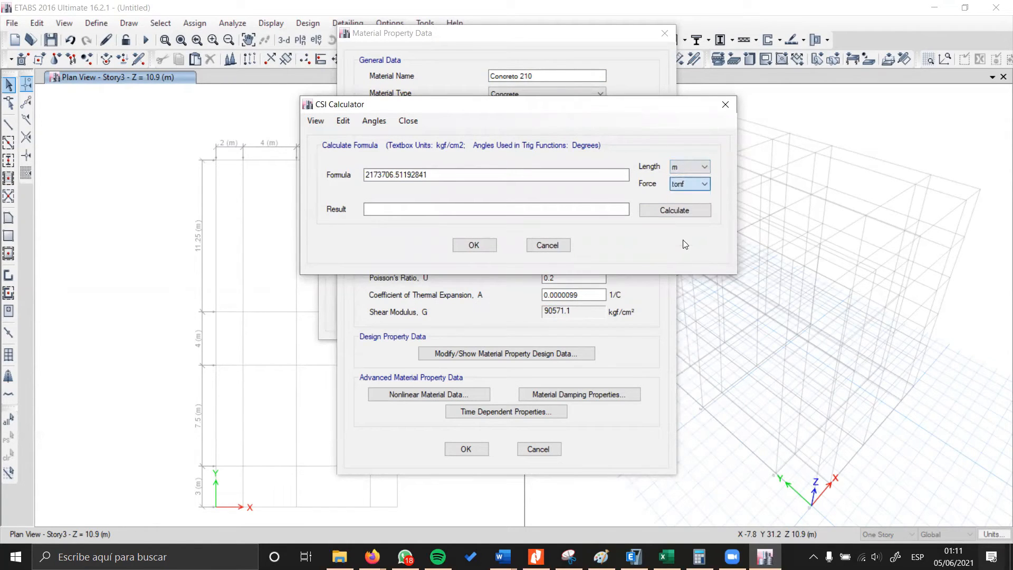
left_click_drag(463, 174, 266, 173)
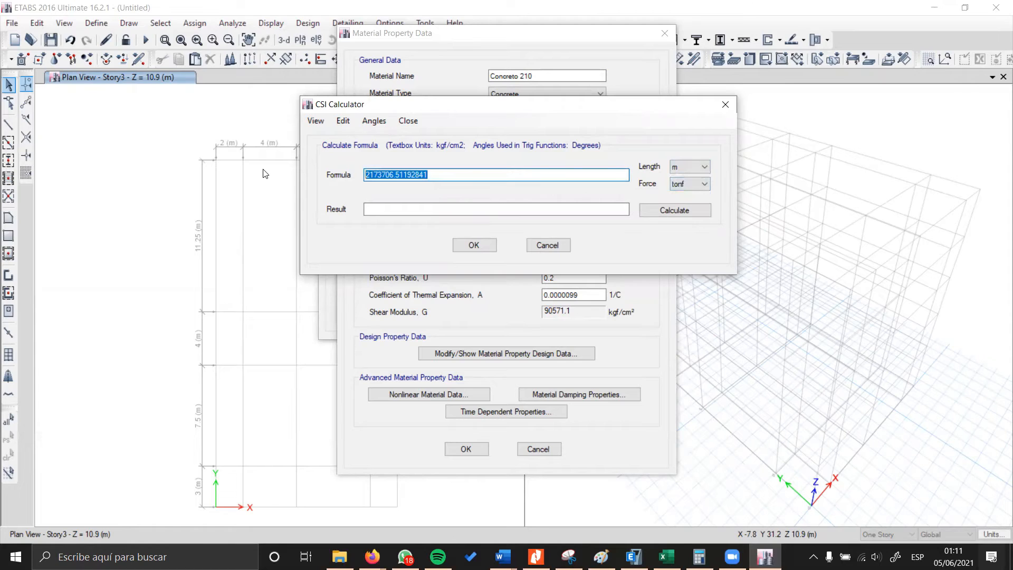
type("15000")
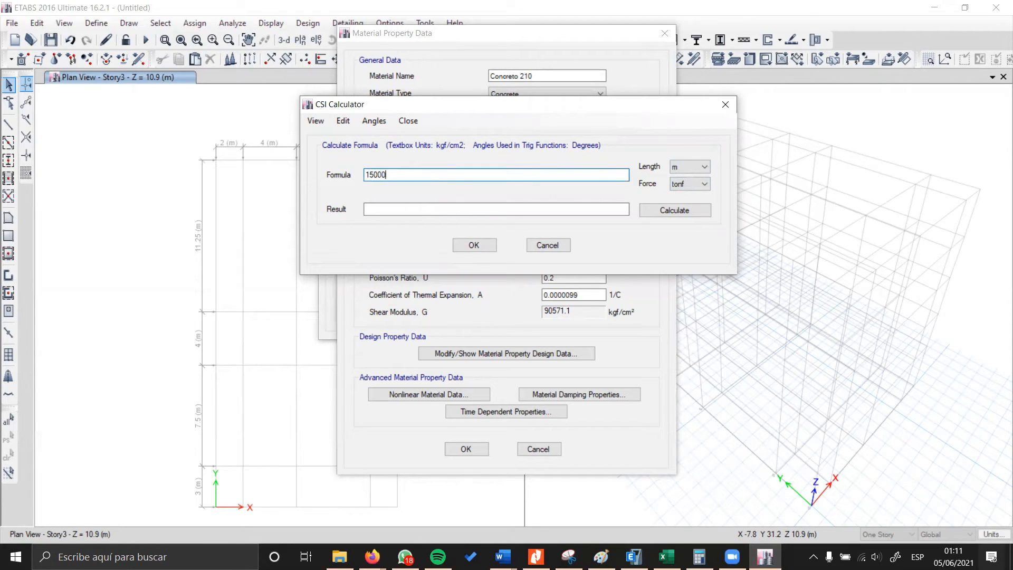
type("0*sqrt(210)")
key("Return")
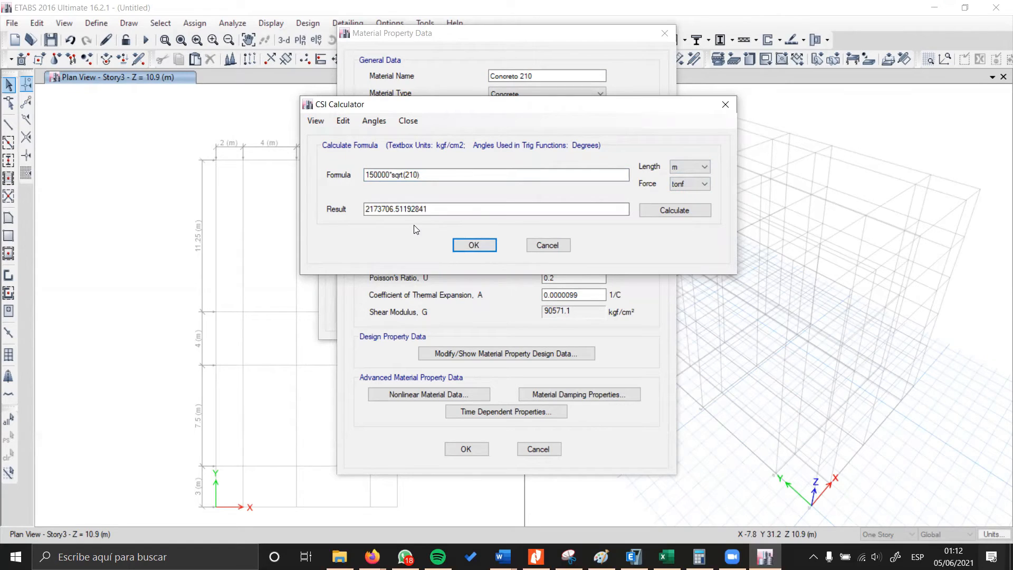
left_click(684, 210)
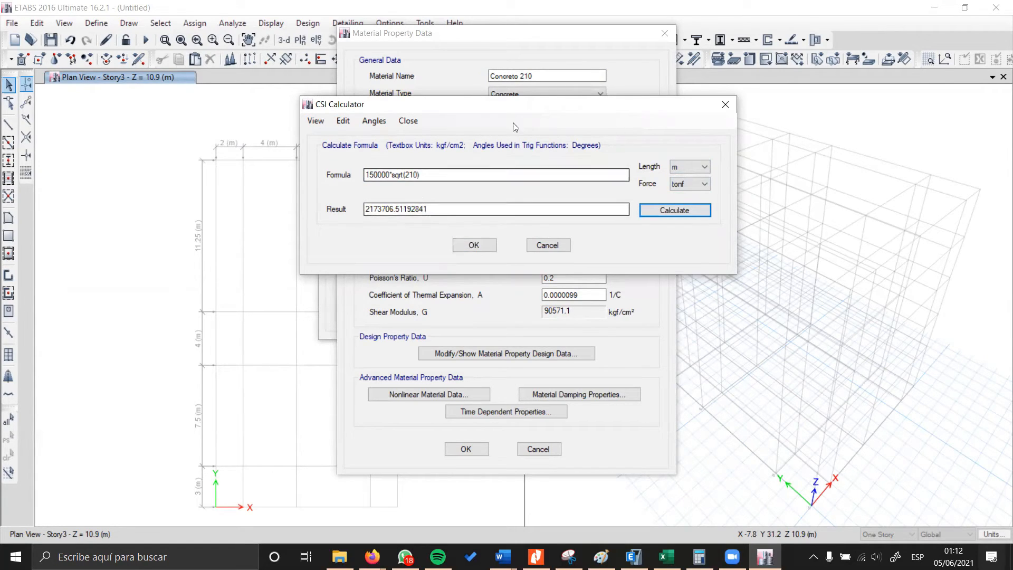
left_click_drag(532, 114, 582, 298)
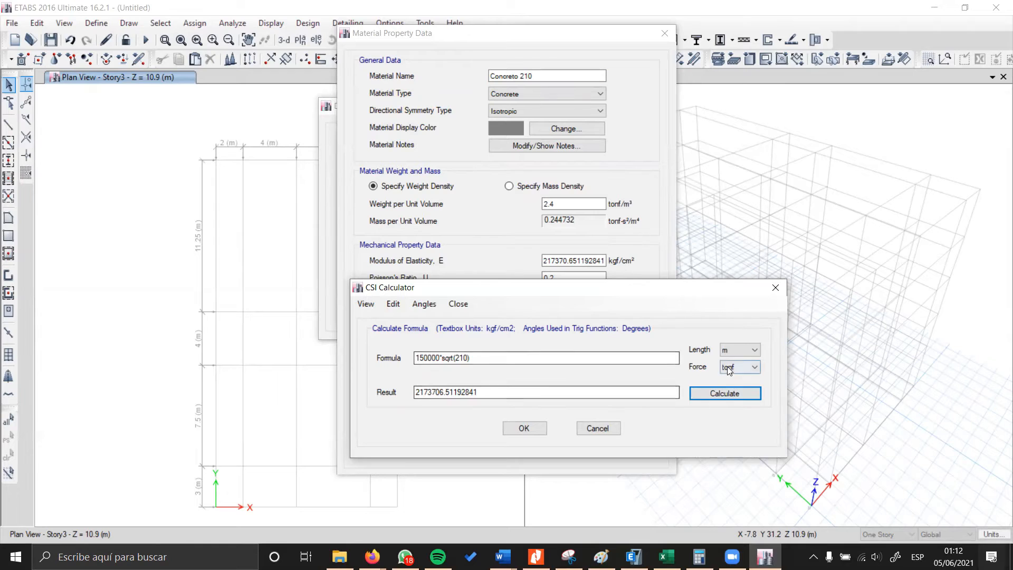
left_click(540, 430)
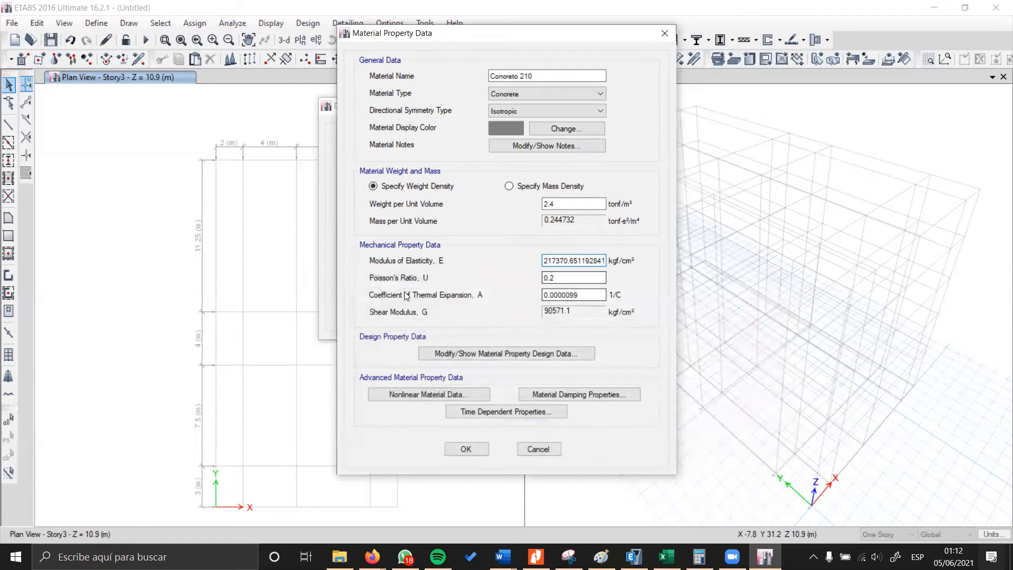
Step: Switch to the assignment PDF in Nitro Pro, check the reinforced concrete's modulus of elasticity and Poisson's ratio, and return to ETABS
left_click(546, 275)
left_click(536, 557)
scroll(762, 351, "up", 15)
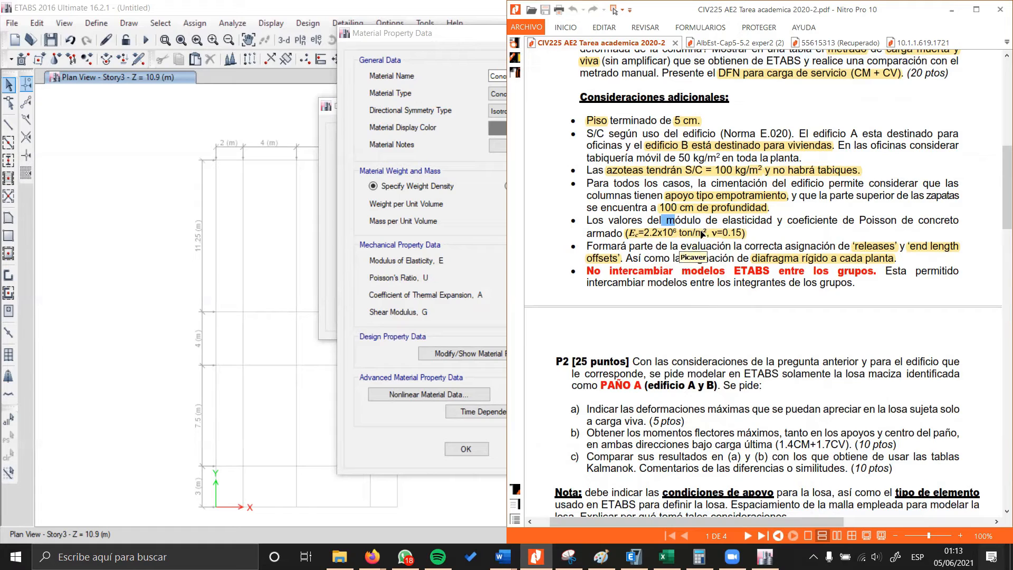
left_click(485, 242)
left_click(601, 277)
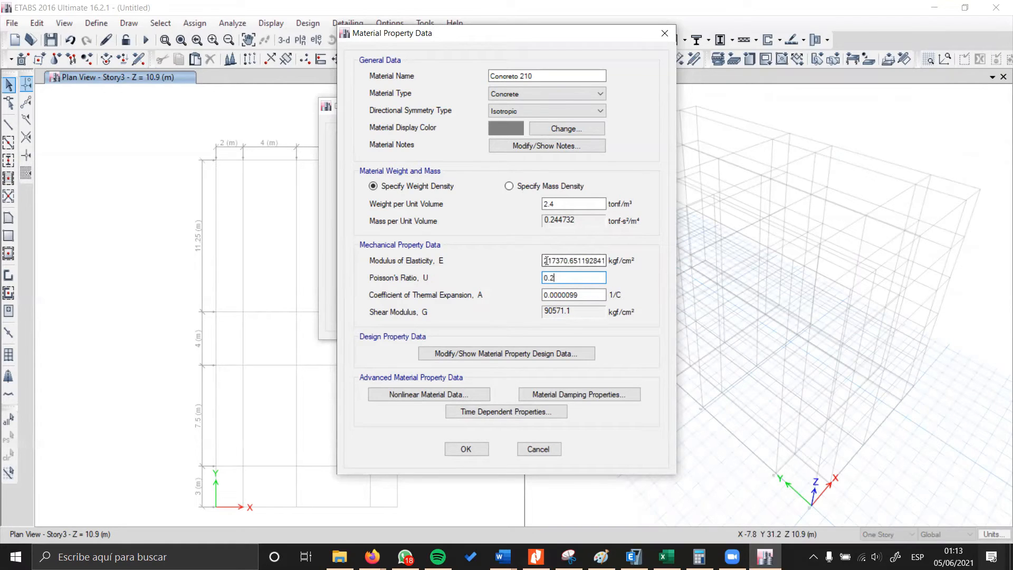
Step: Try to enter the modulus of elasticity directly as 2.2e7 kgf/cm²
left_click_drag(559, 260, 498, 263)
left_click(603, 261)
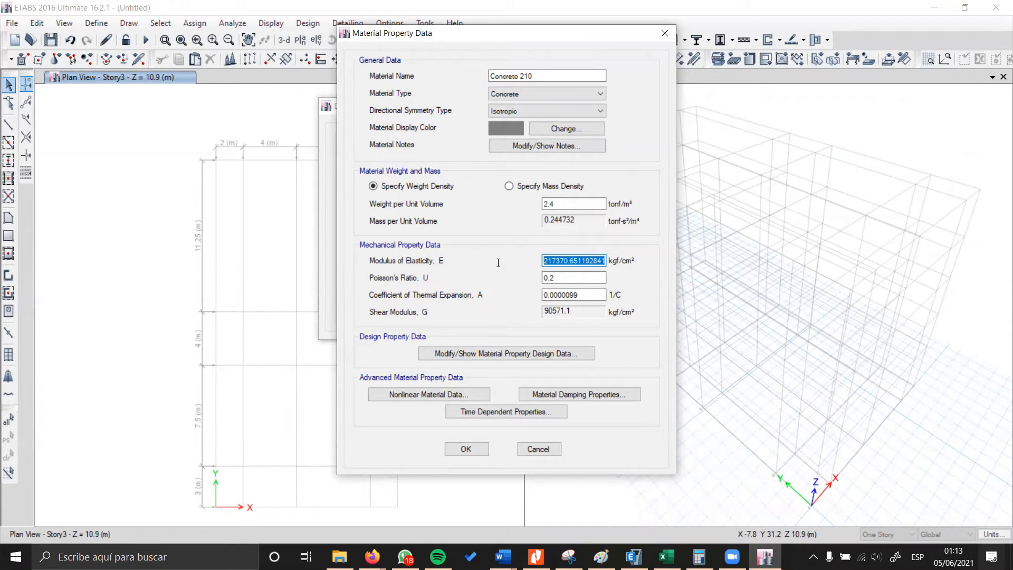
type("2.2")
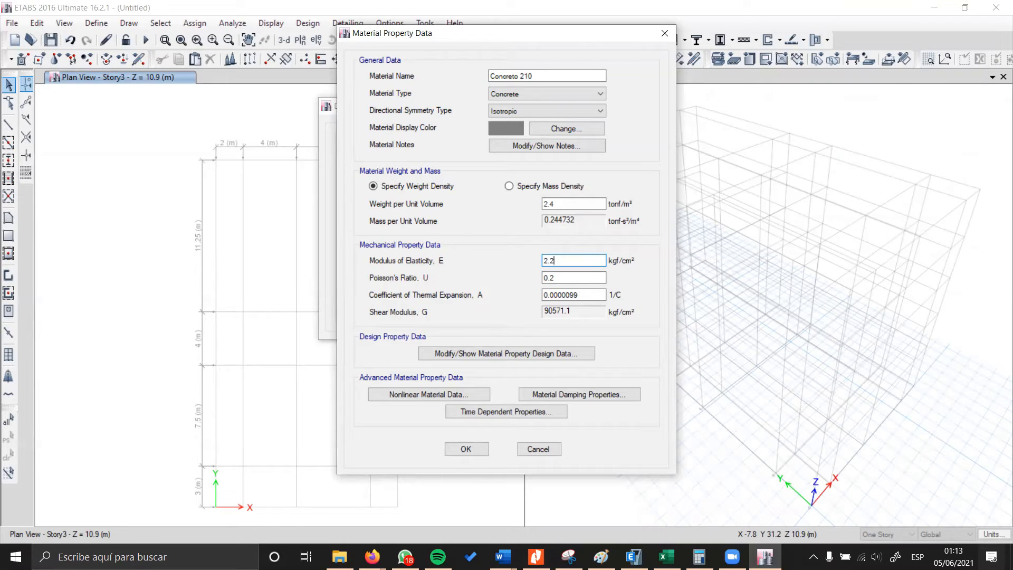
type("e6")
key("BackSpace")
type("7")
left_click(570, 278)
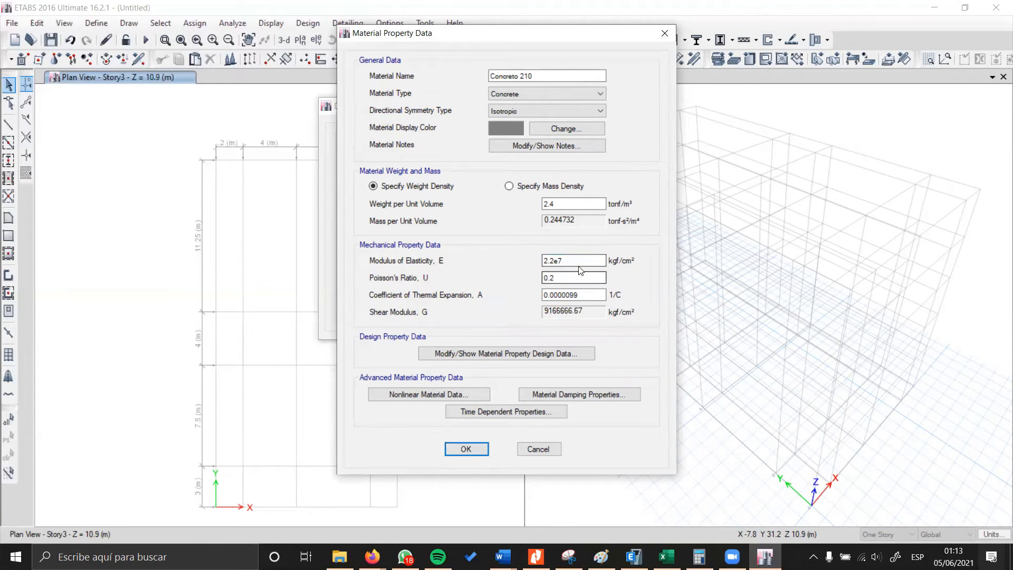
Step: Set the modulus of elasticity to 2.2e6 tonf/m² with the CSI Calculator, using m for length and tonf for force
left_click(581, 261)
double_click(601, 261, "shift")
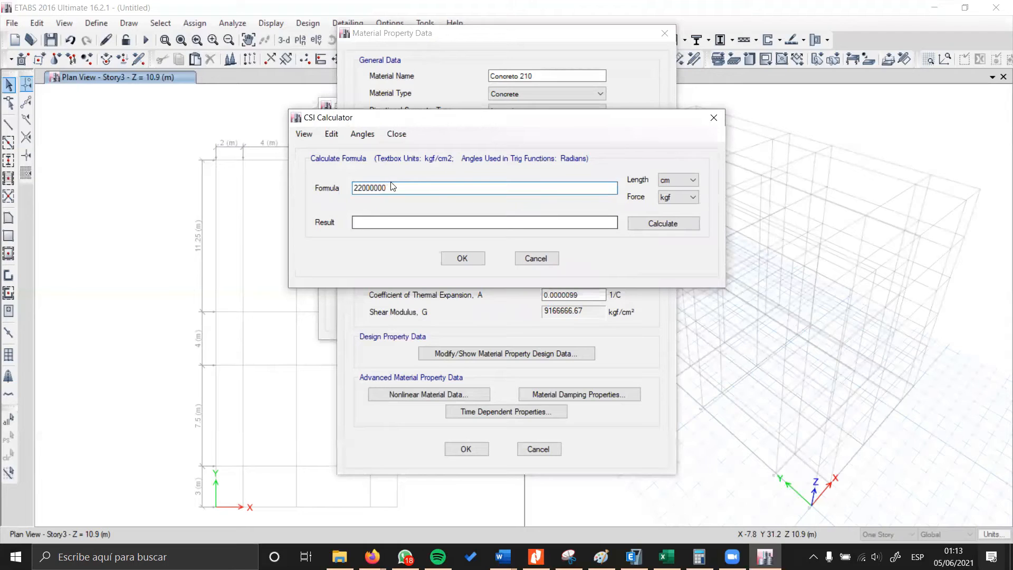
left_click(688, 180)
left_click(671, 223)
left_click(687, 197)
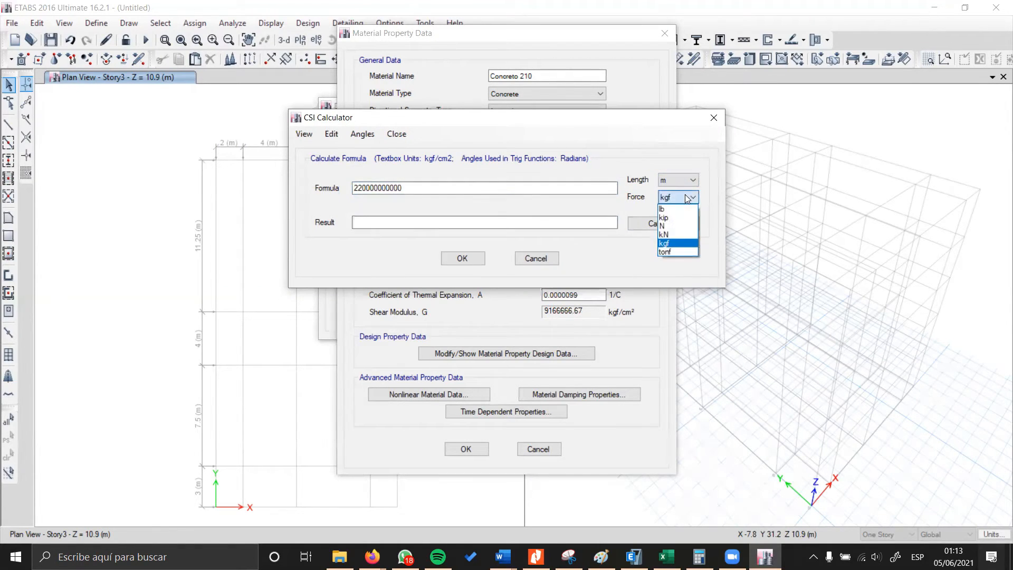
left_click(674, 251)
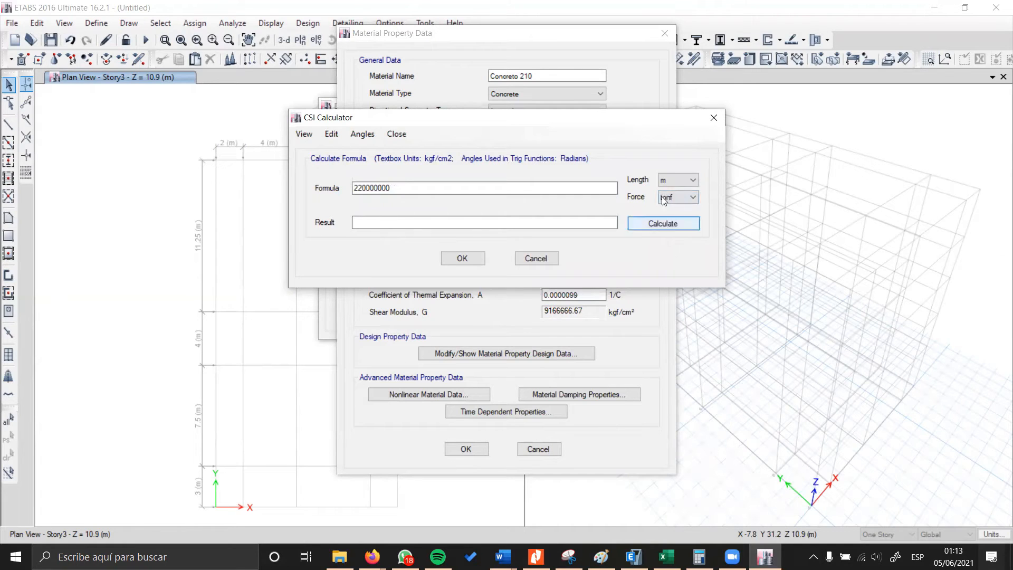
double_click(433, 188)
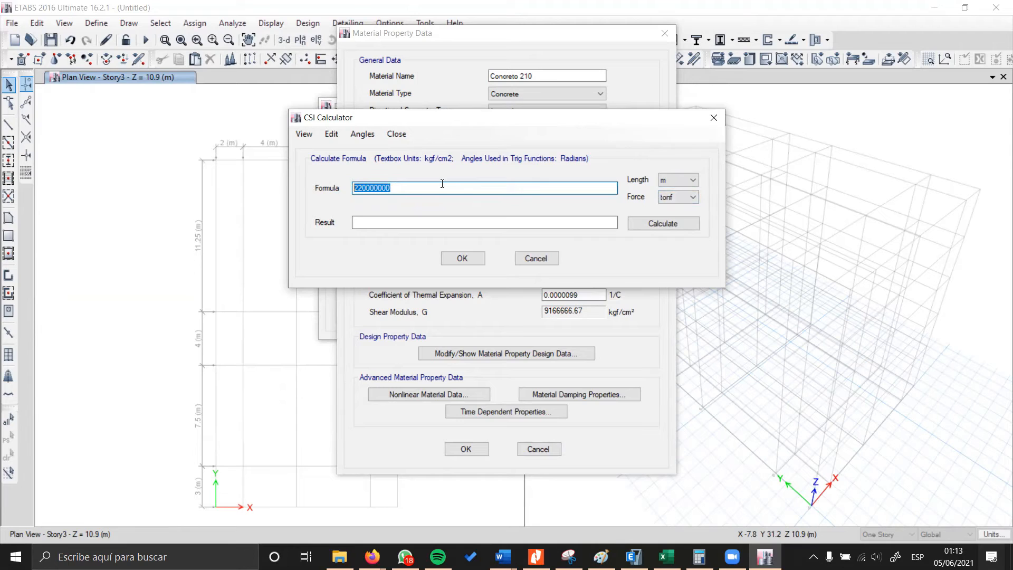
type("2.2e6")
key("Return")
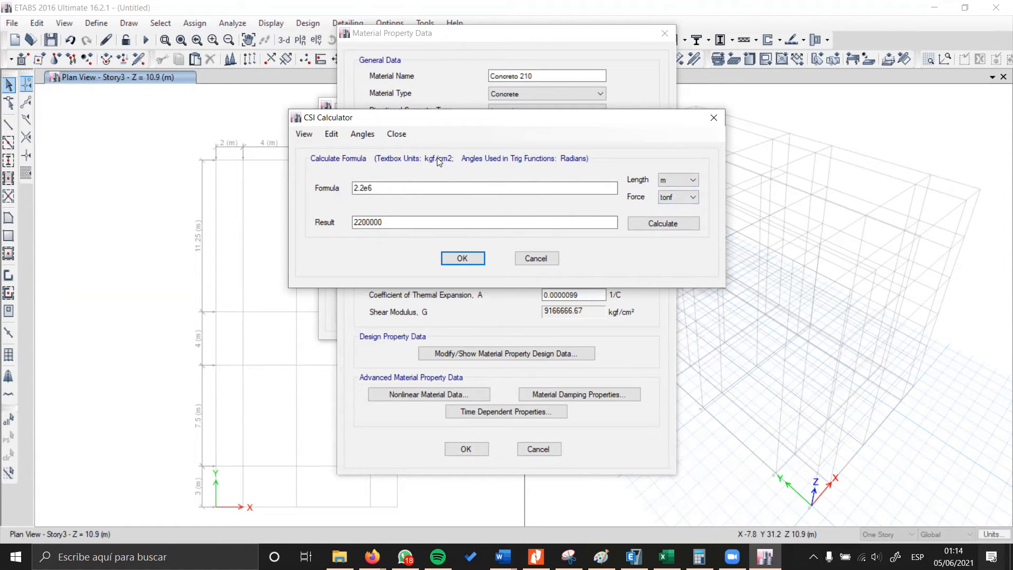
left_click_drag(504, 122, 485, 266)
left_click_drag(589, 267, 551, 161)
left_click(393, 298)
Step: Check the Poisson's ratio in the assignment PDF and set the material's Poisson's ratio to 0.15
left_click(569, 278)
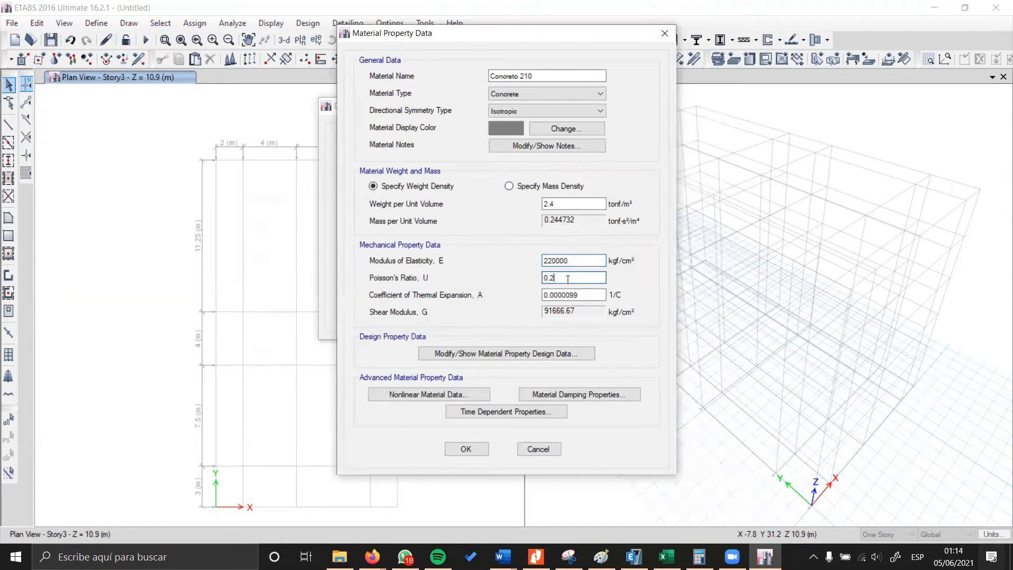
key("alt+Tab")
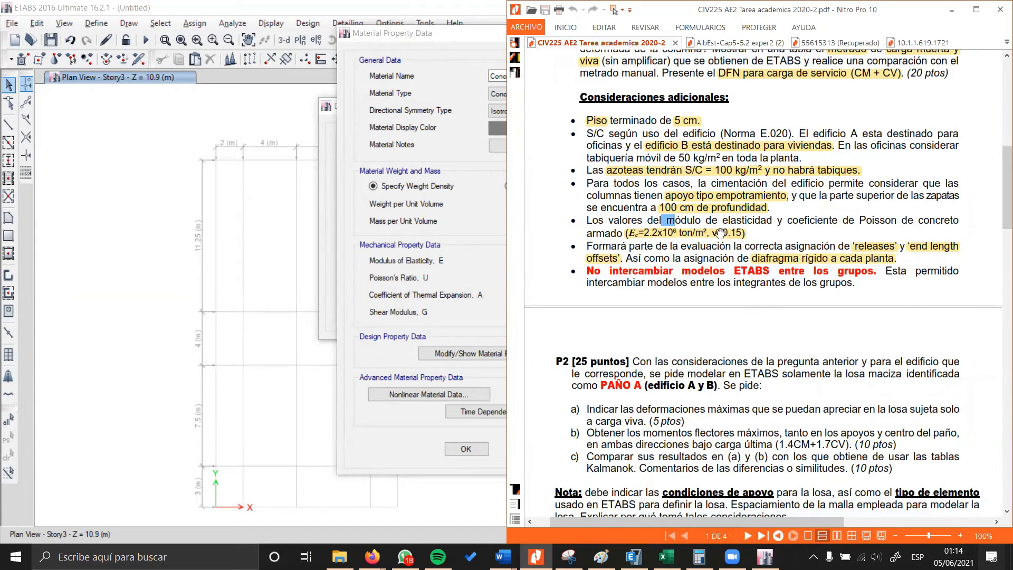
left_click(498, 272)
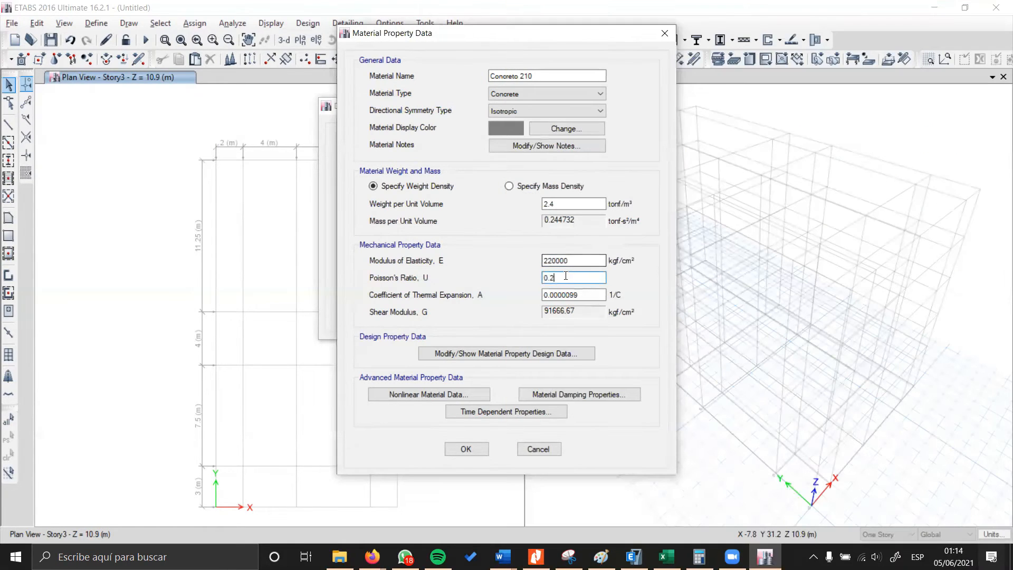
key("BackSpace")
type("15")
left_click(586, 295)
left_click_drag(596, 294, 523, 298)
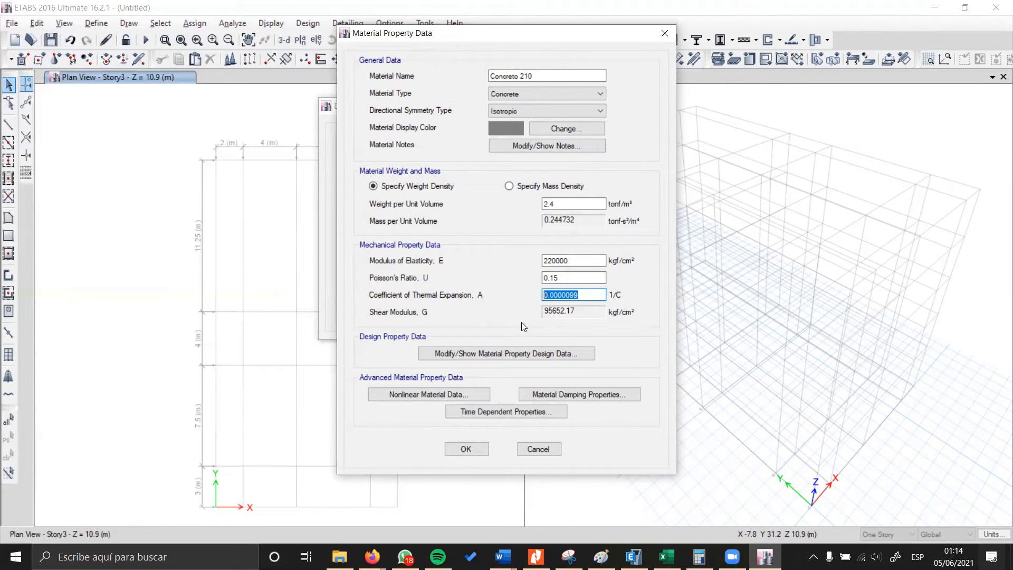
Step: Set the material's specified compressive strength f'c to 210 kgf/cm² and accept the Concreto 210 definition
left_click(533, 354)
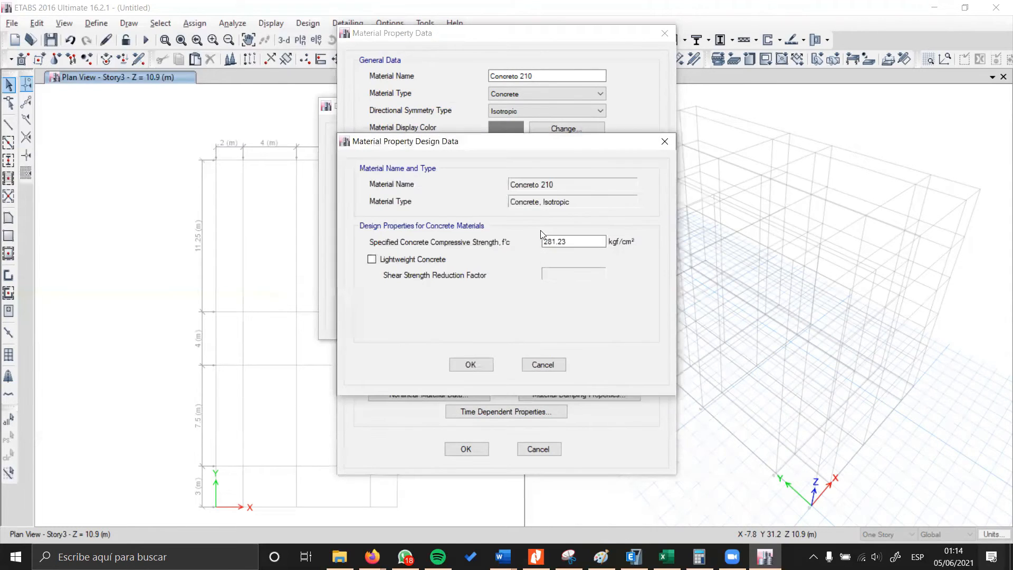
left_click_drag(579, 241, 537, 240)
type("210")
left_click(481, 364)
left_click(478, 447)
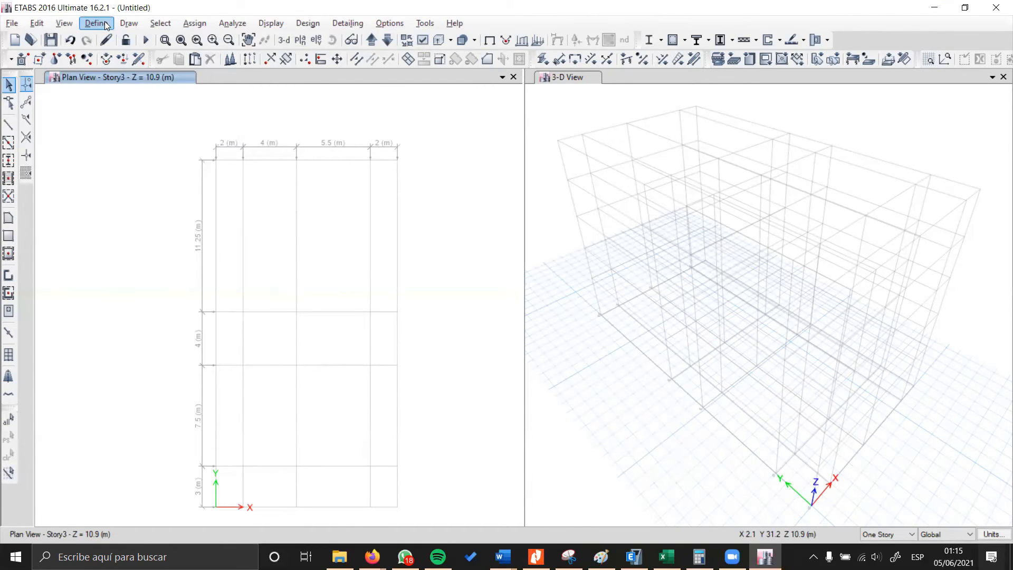
Step: Try to delete all the default frame sections together: ConcBm, ConcCol, SteelBm and SteelCol
left_click(105, 24)
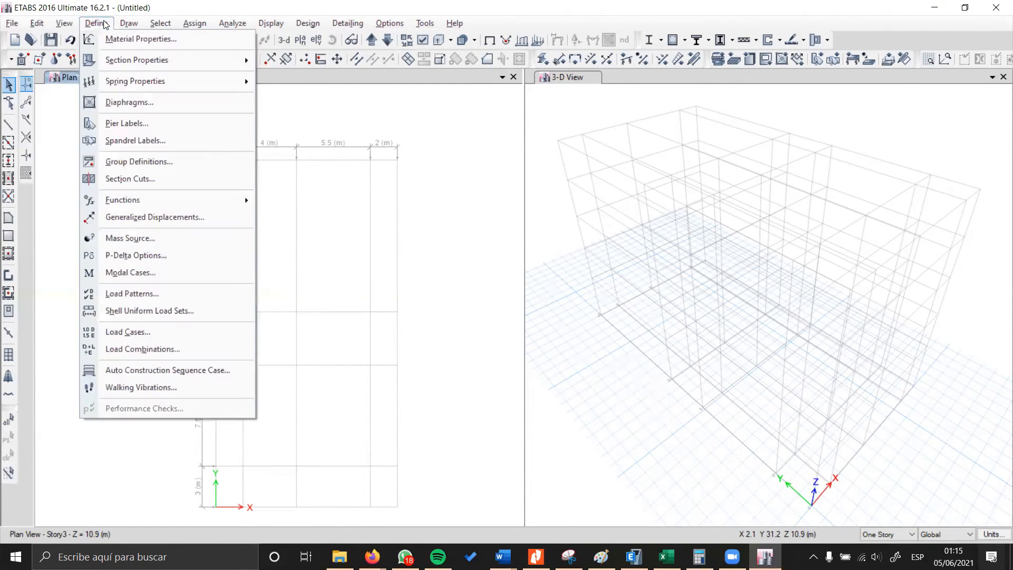
mouse_move(153, 60)
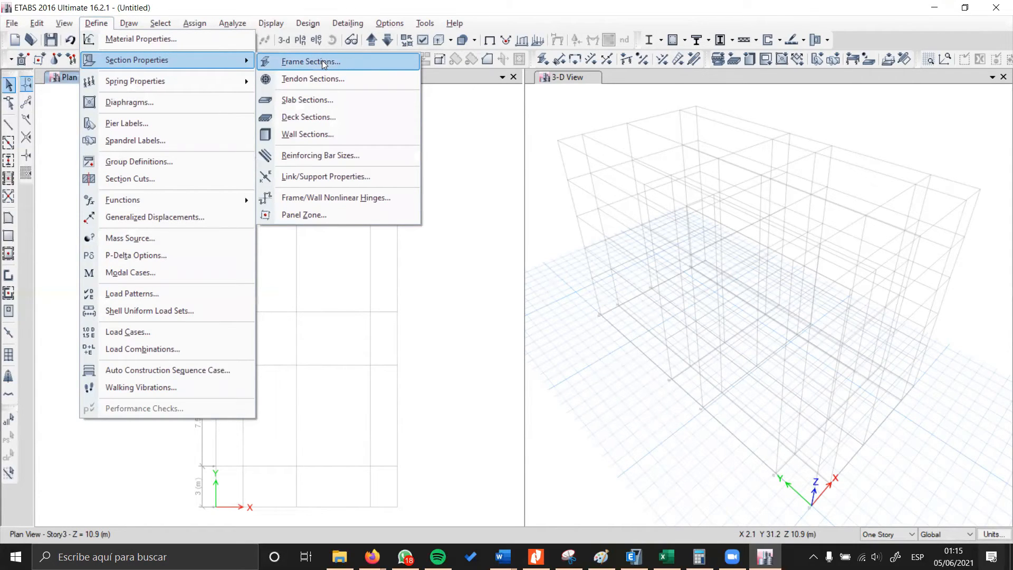
left_click(337, 61)
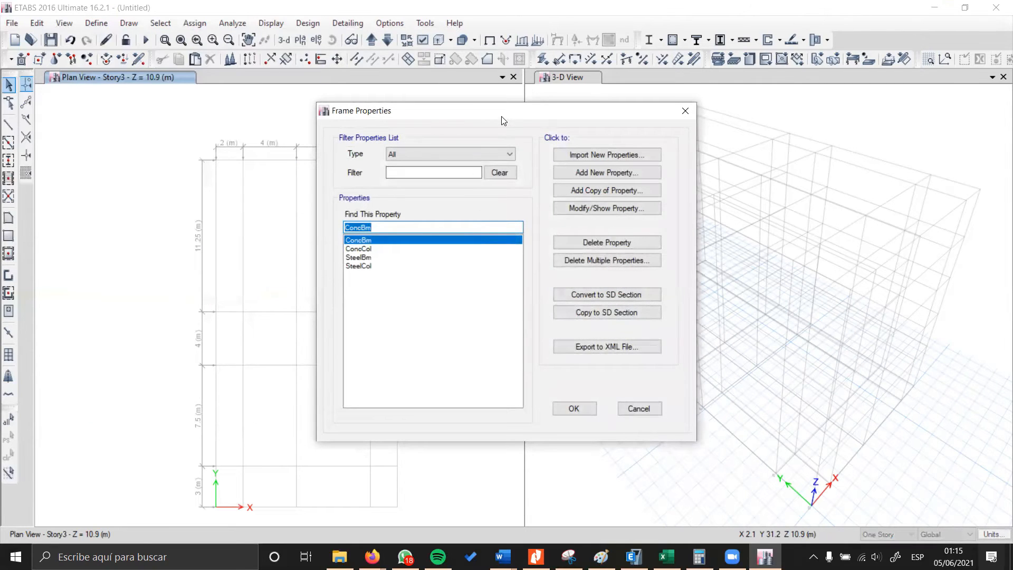
left_click_drag(503, 120, 479, 55)
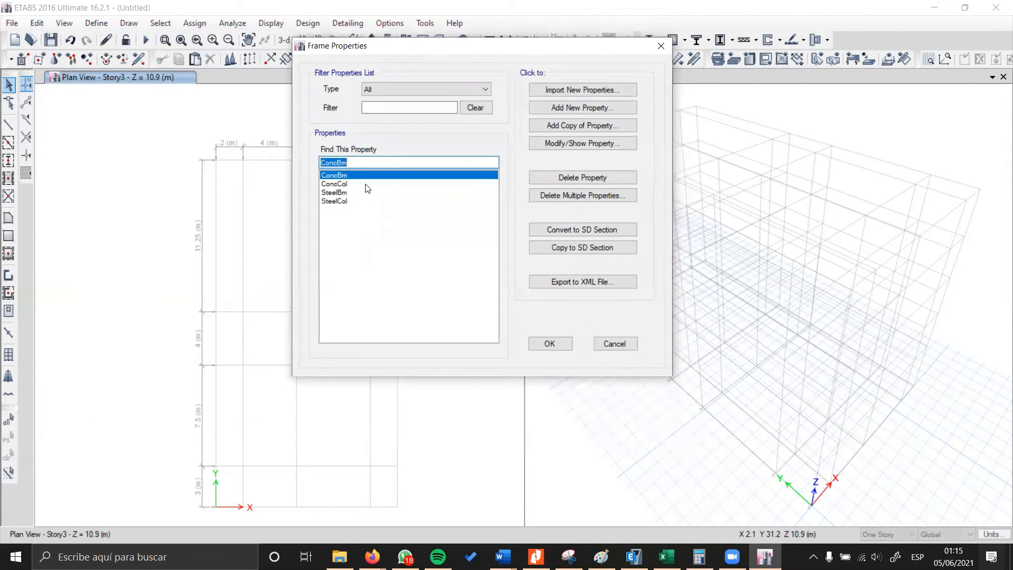
left_click(366, 185)
left_click(366, 199)
left_click(372, 174)
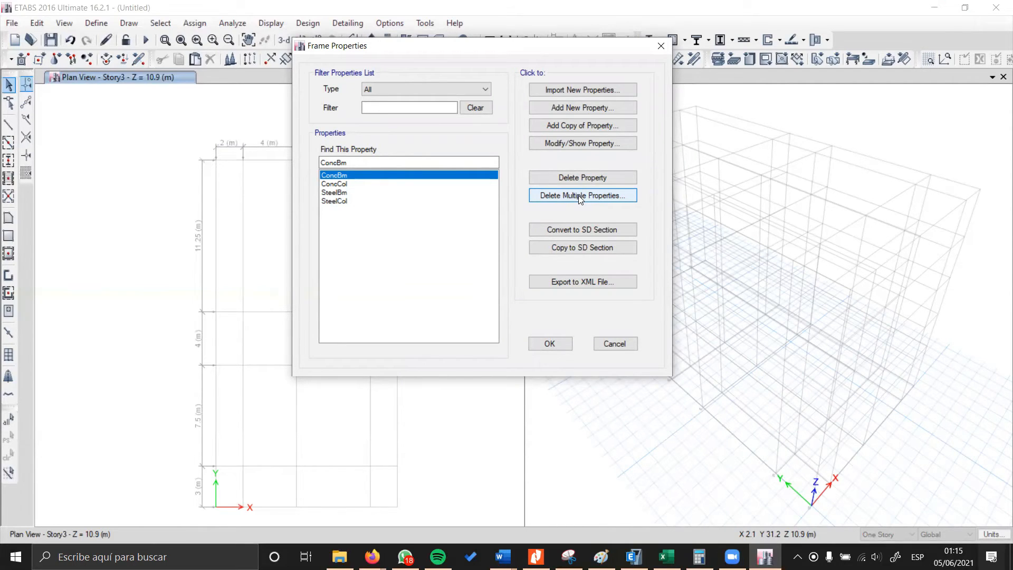
left_click(579, 197)
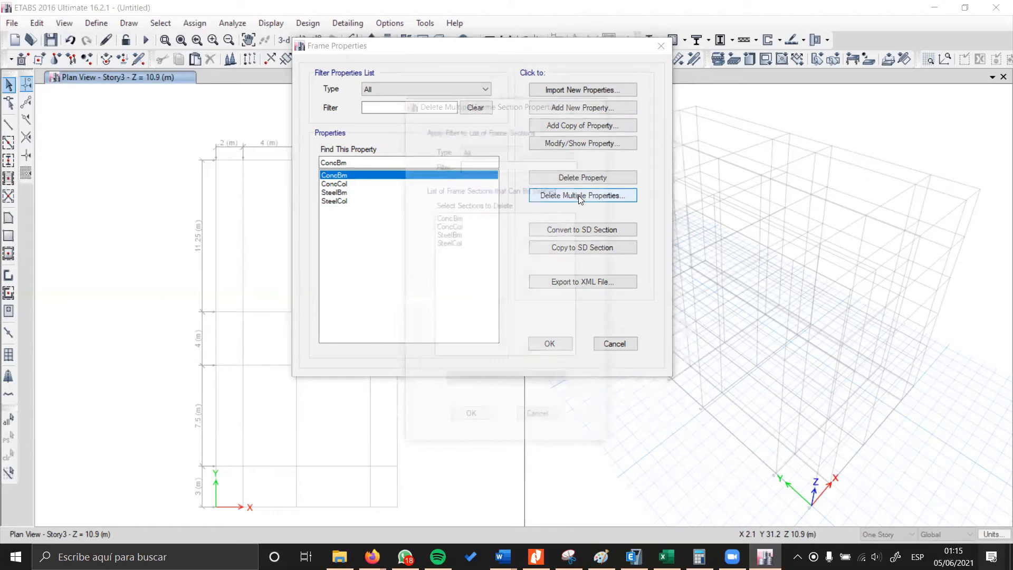
left_click_drag(462, 219, 468, 252)
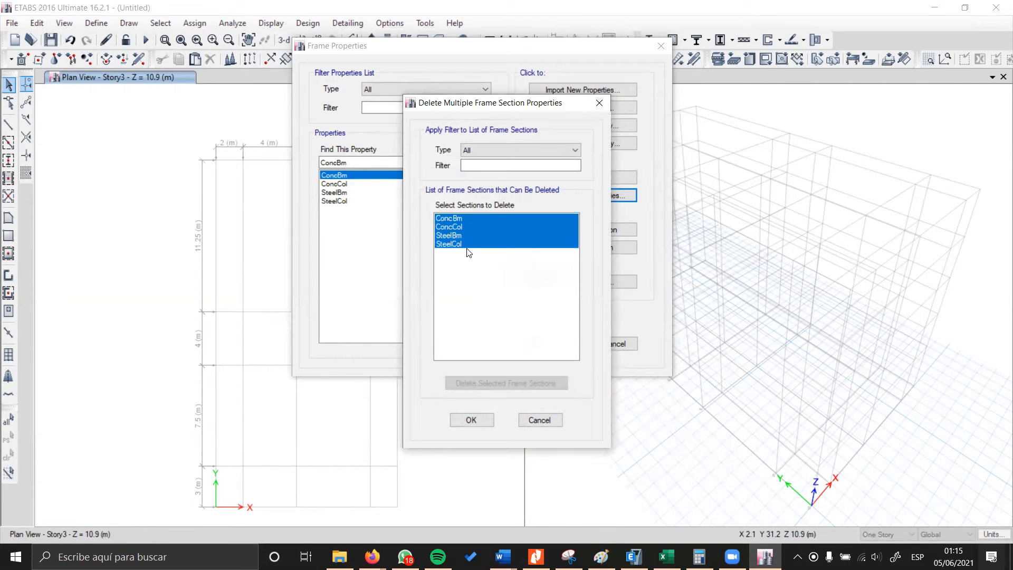
left_click(509, 383)
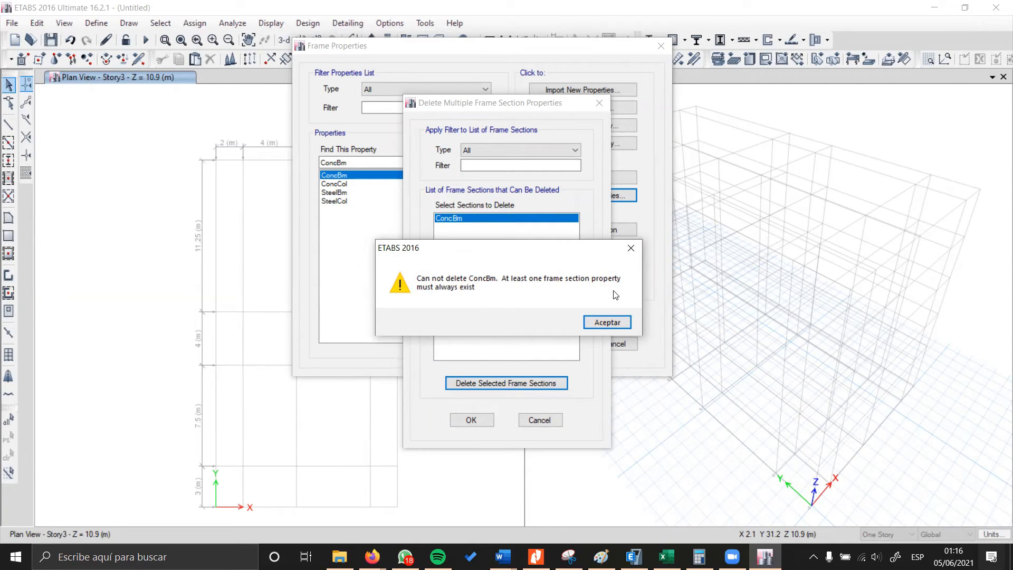
left_click(607, 323)
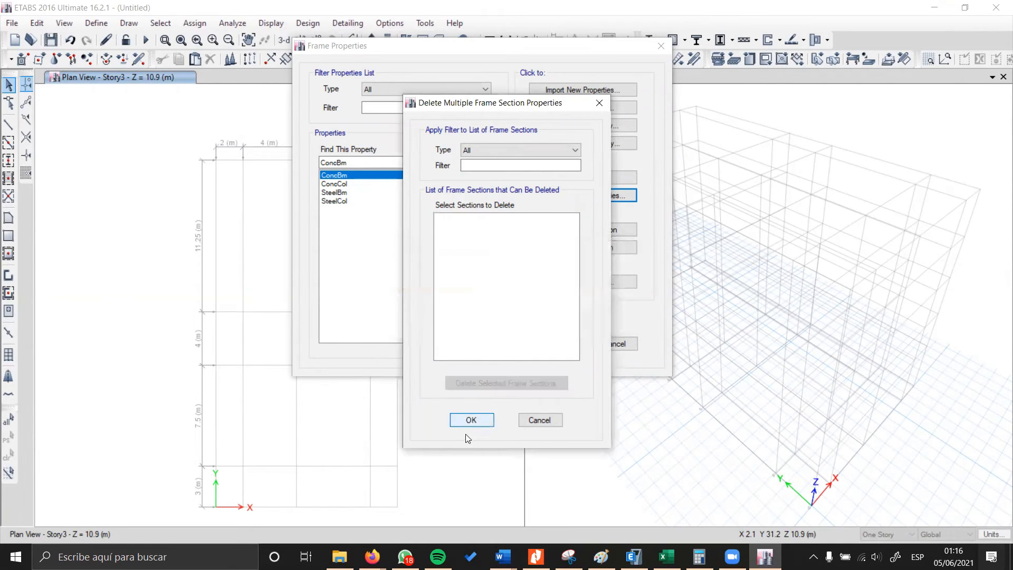
left_click(471, 420)
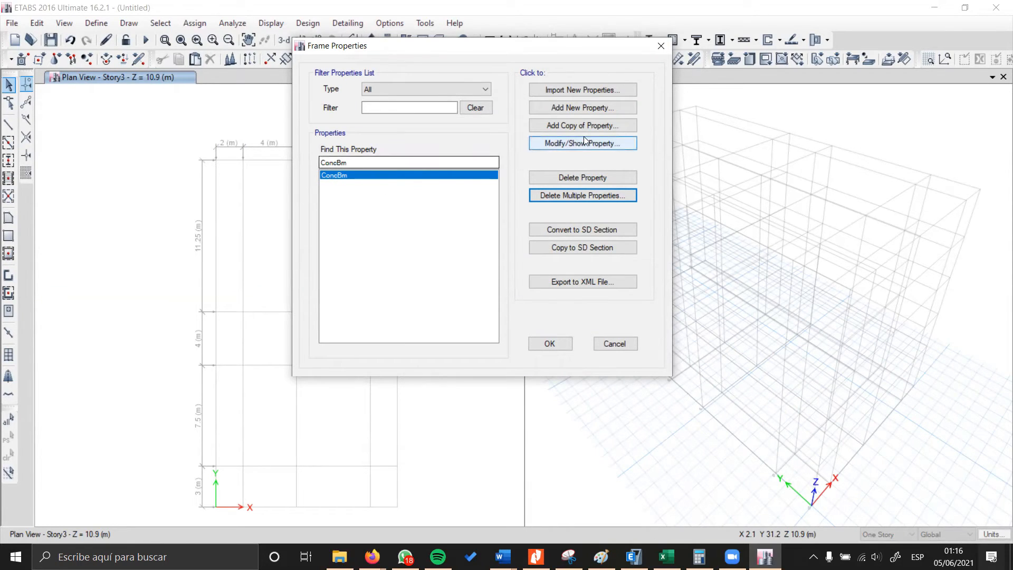
Step: Add a concrete rectangular frame section, check the set 9 beam sizes in the assignment PDF and name the section V 25x60
left_click(593, 105)
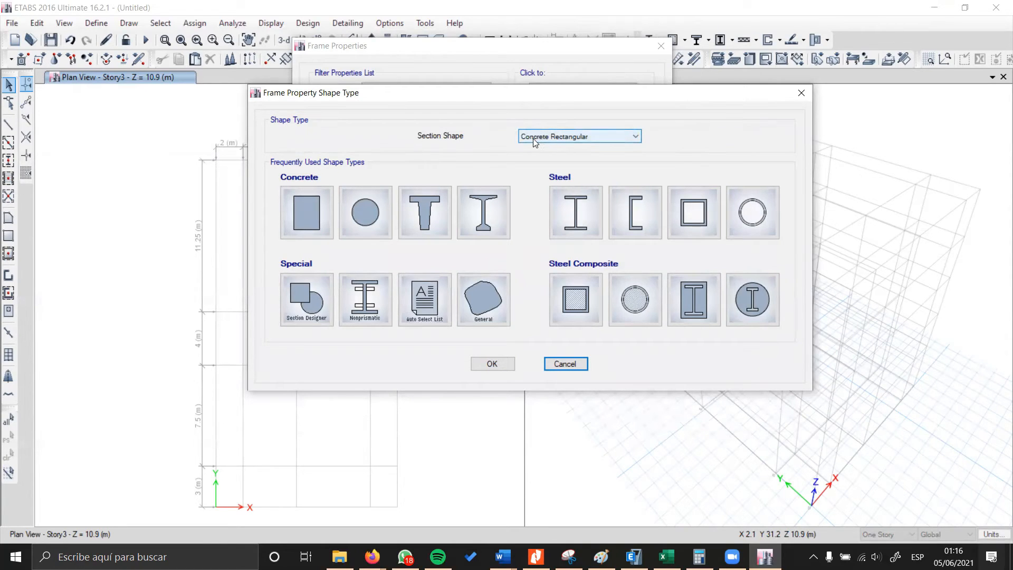
left_click(312, 205)
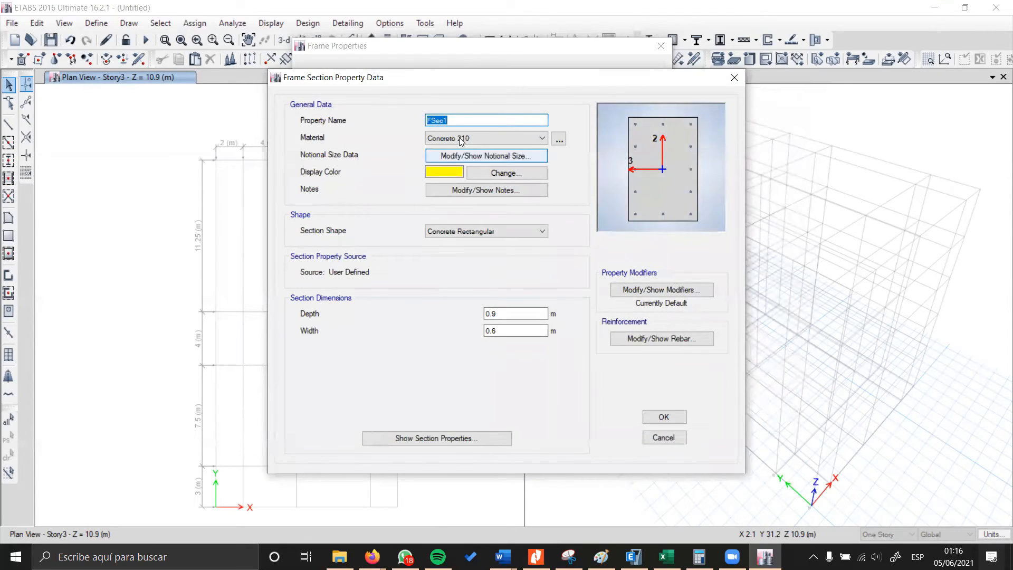
key("alt+Tab")
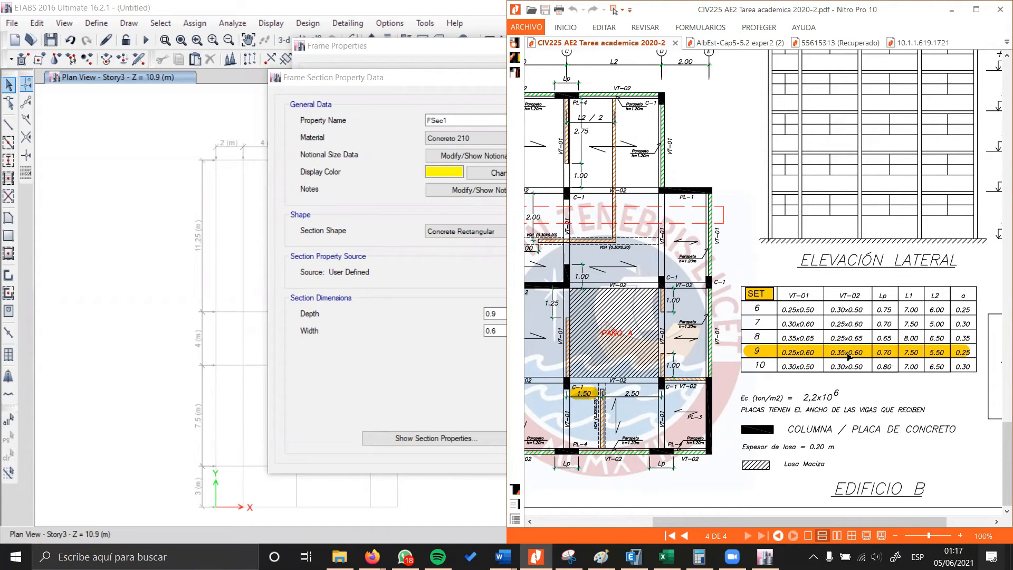
left_click(422, 290)
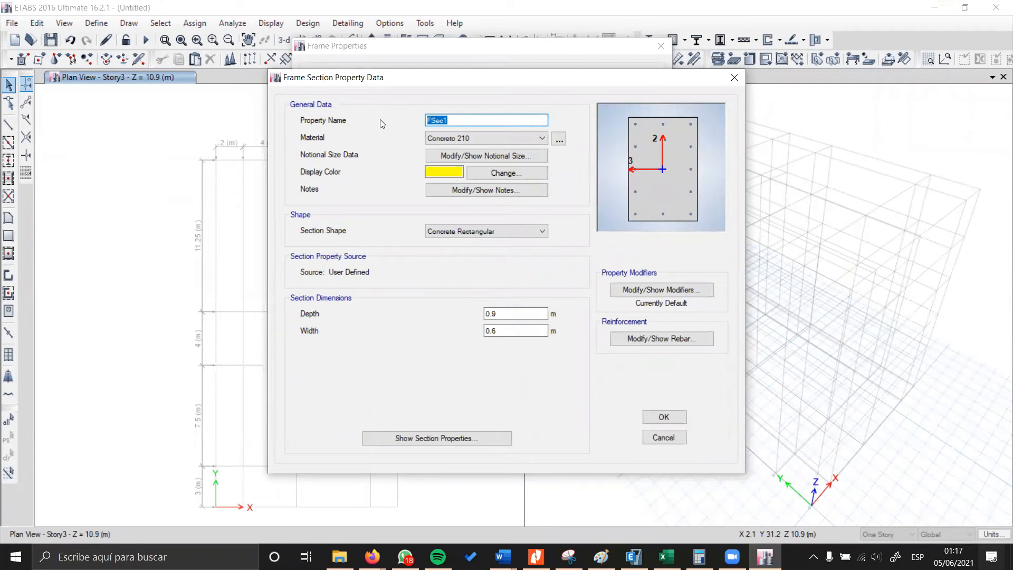
type("V")
key("alt+Tab")
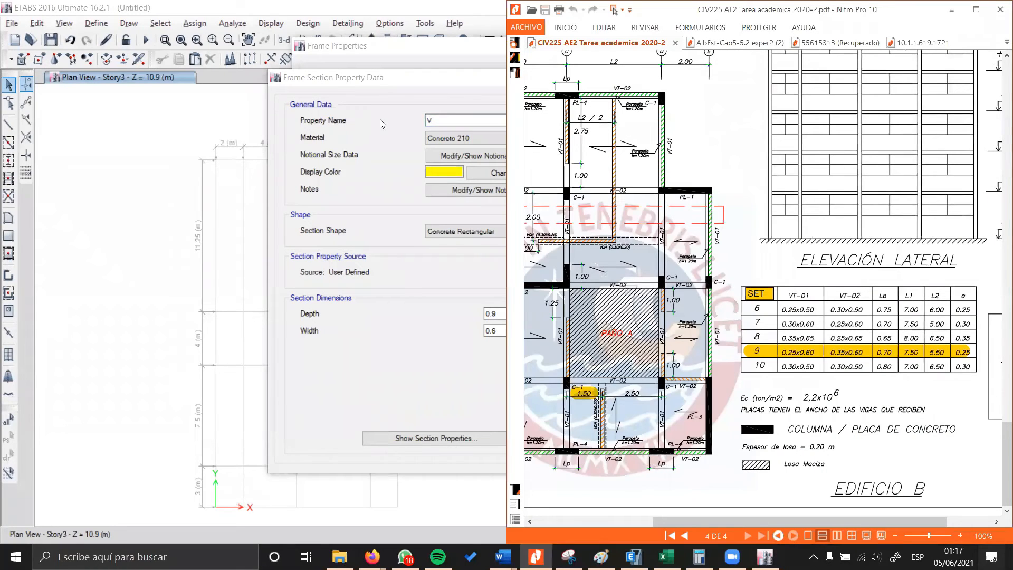
key("alt+Tab")
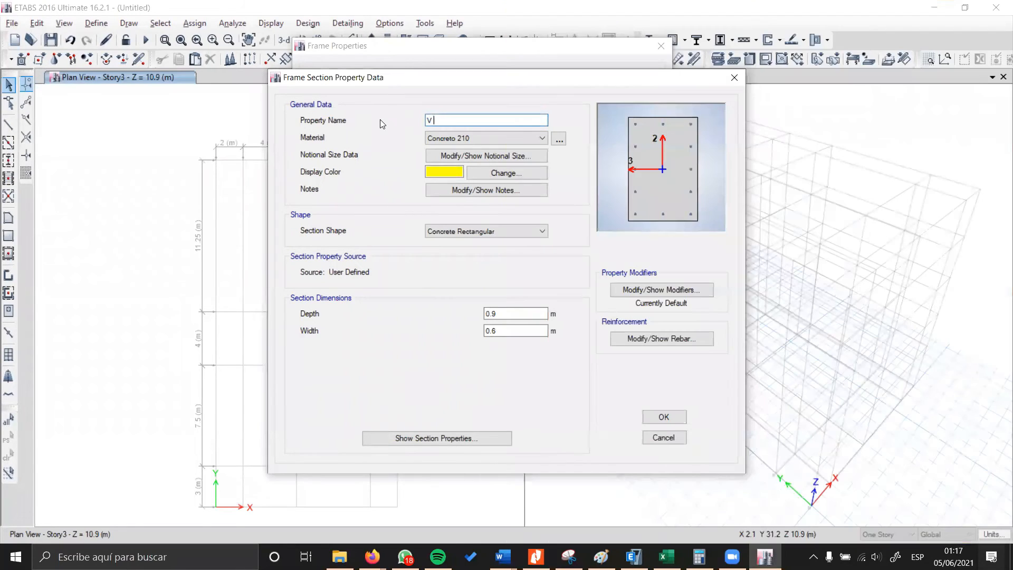
type("25x60")
Step: Set the V 25x60 section's depth to 0.6 m and its width to 0.25 m
double_click(493, 313)
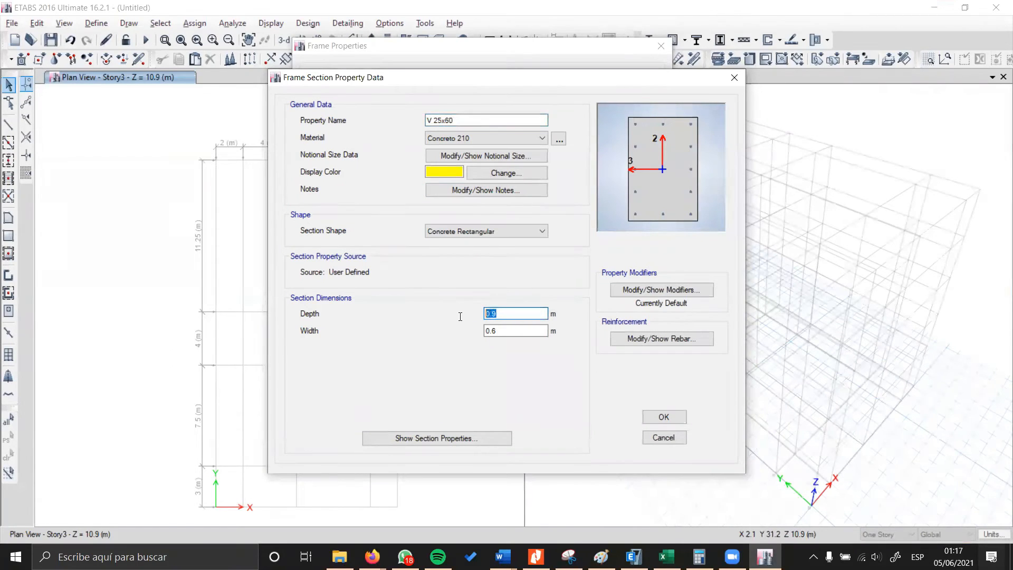
mouse_move(454, 121)
left_mouse_down()
mouse_move(414, 121)
mouse_move(443, 120)
left_mouse_up()
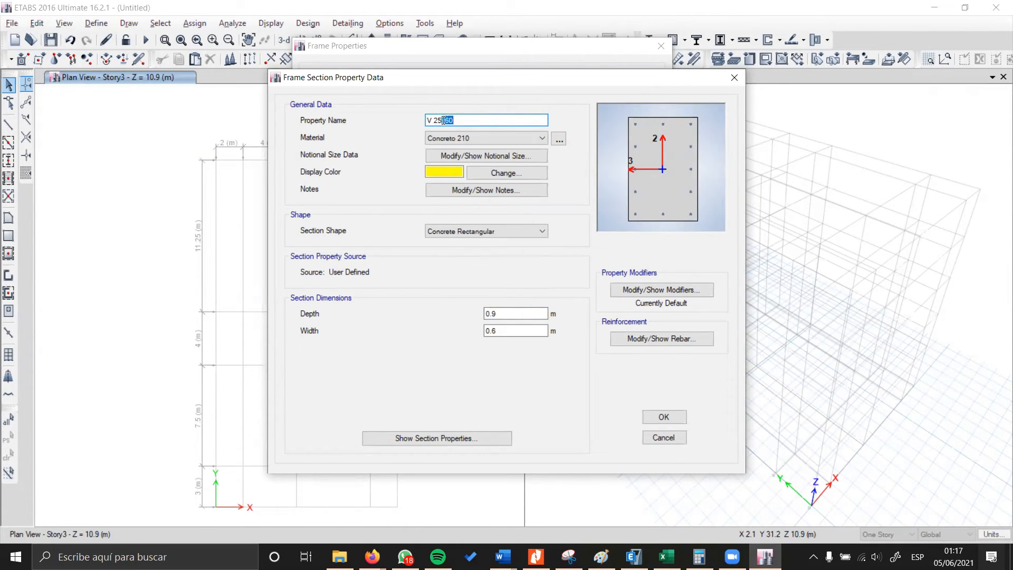
left_click_drag(508, 313, 469, 315)
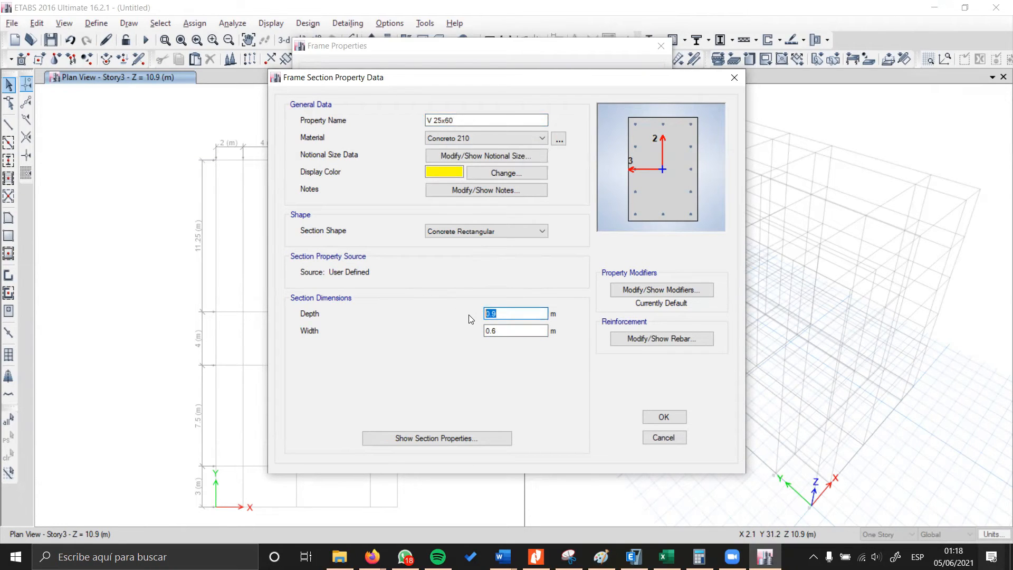
type("60")
left_click(502, 332)
left_click_drag(502, 331, 466, 333)
type("25")
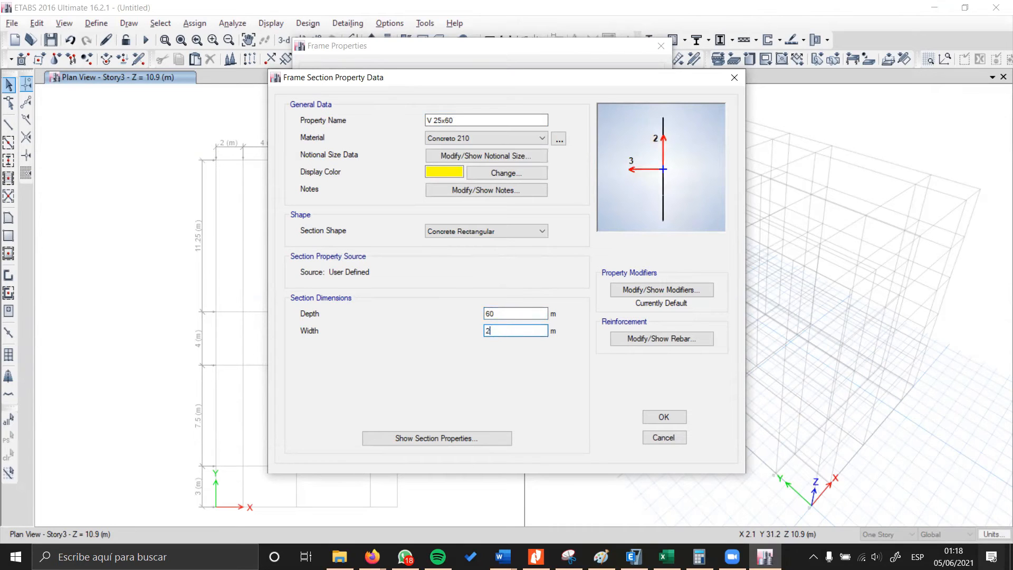
left_click(502, 313)
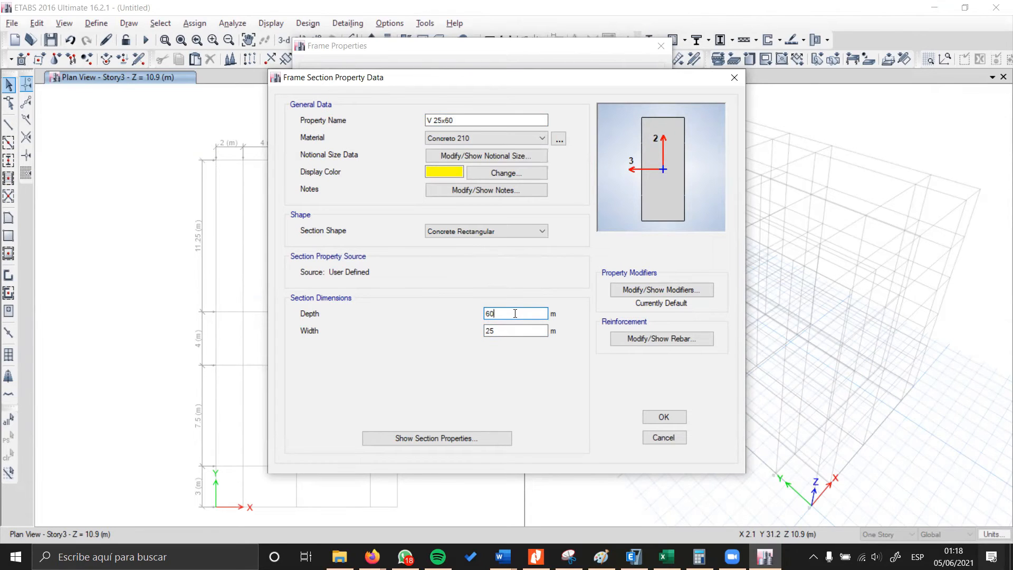
type("cm")
left_click(508, 331)
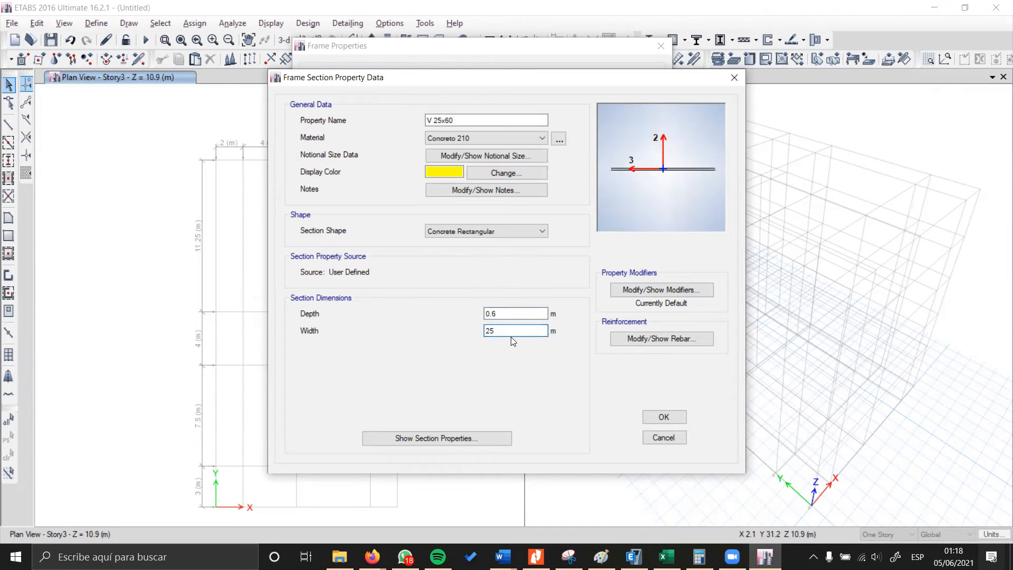
key("Home")
type("0.")
left_click(515, 315)
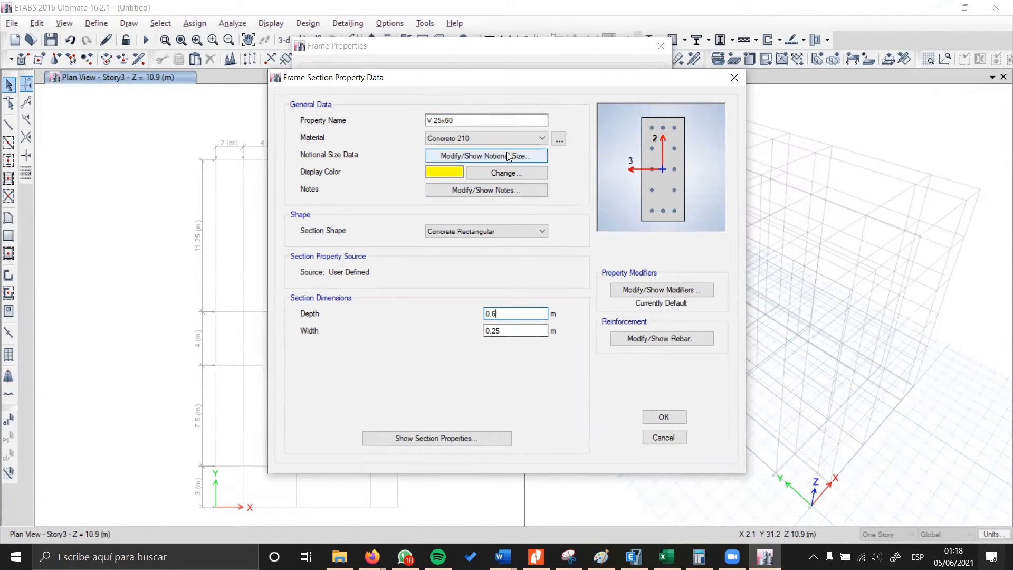
Step: Check the materials available for the section, start adding a new material and set its material type to Concrete
left_click(480, 137)
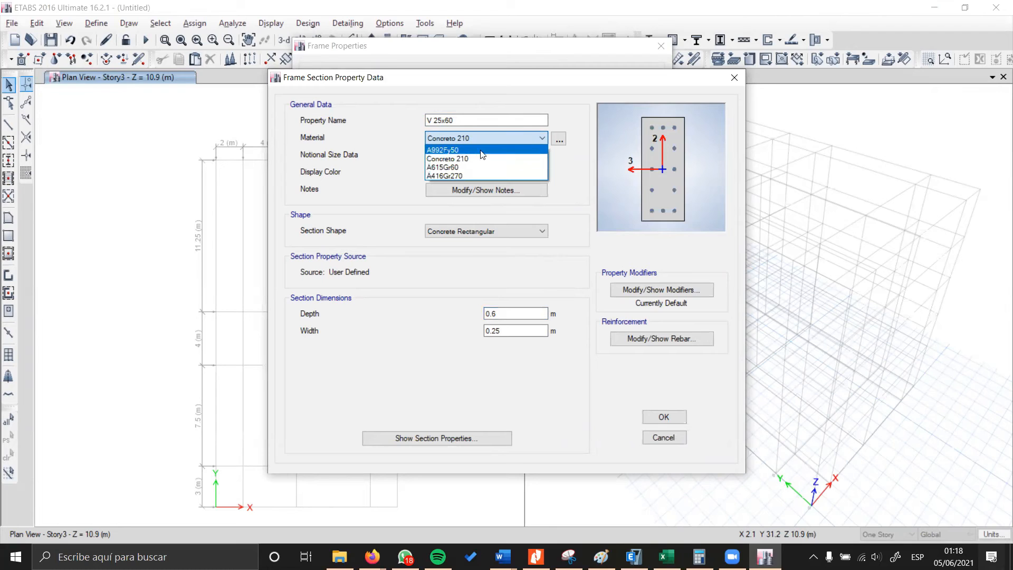
left_click(541, 138)
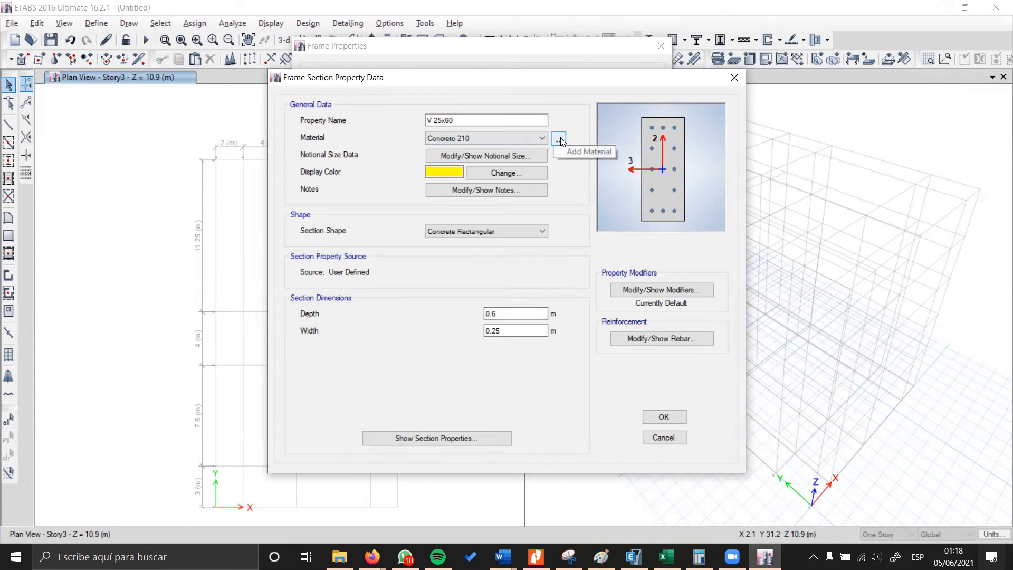
left_click(559, 139)
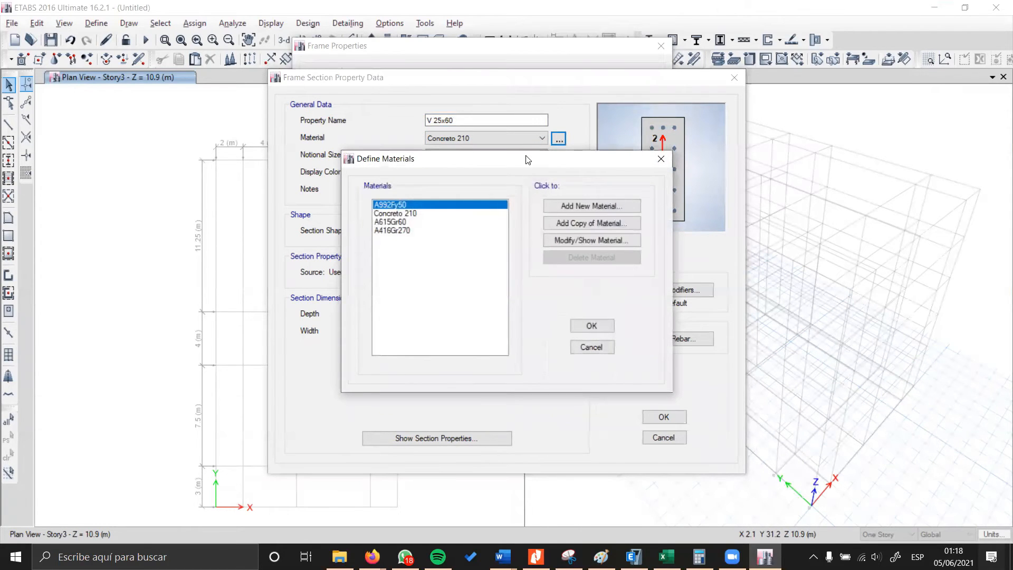
left_click_drag(527, 159, 474, 117)
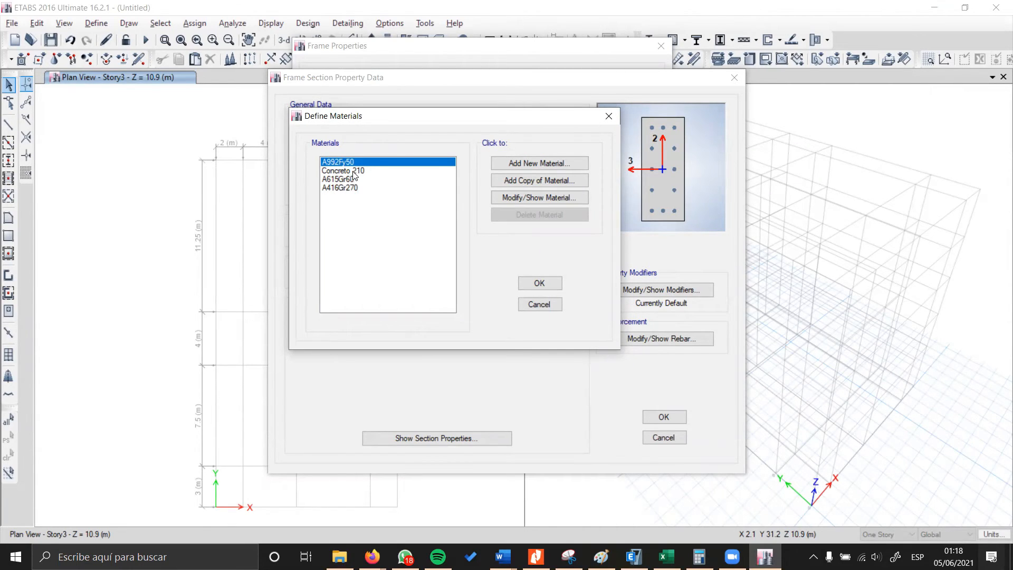
left_click(539, 165)
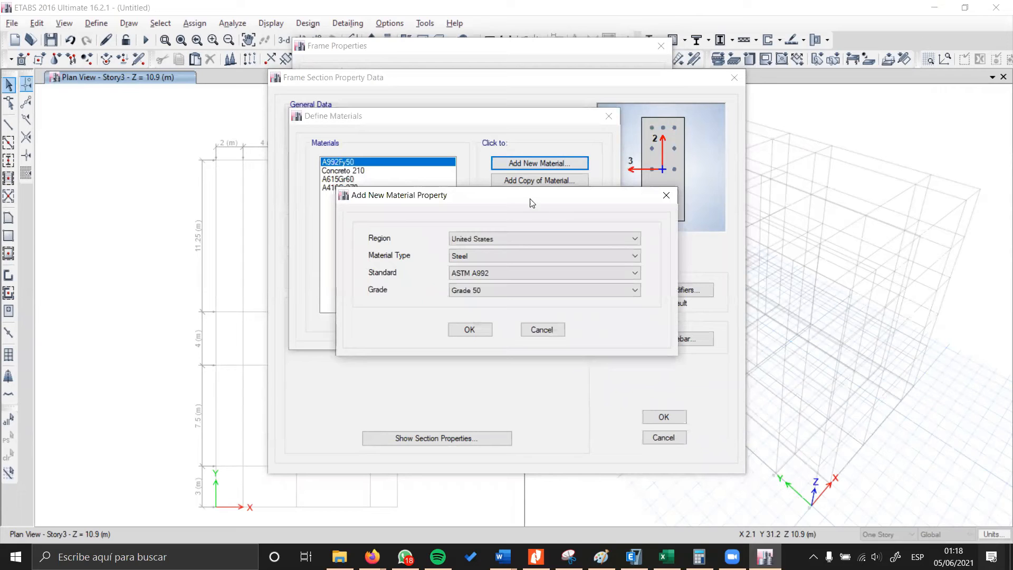
left_click_drag(531, 200, 492, 153)
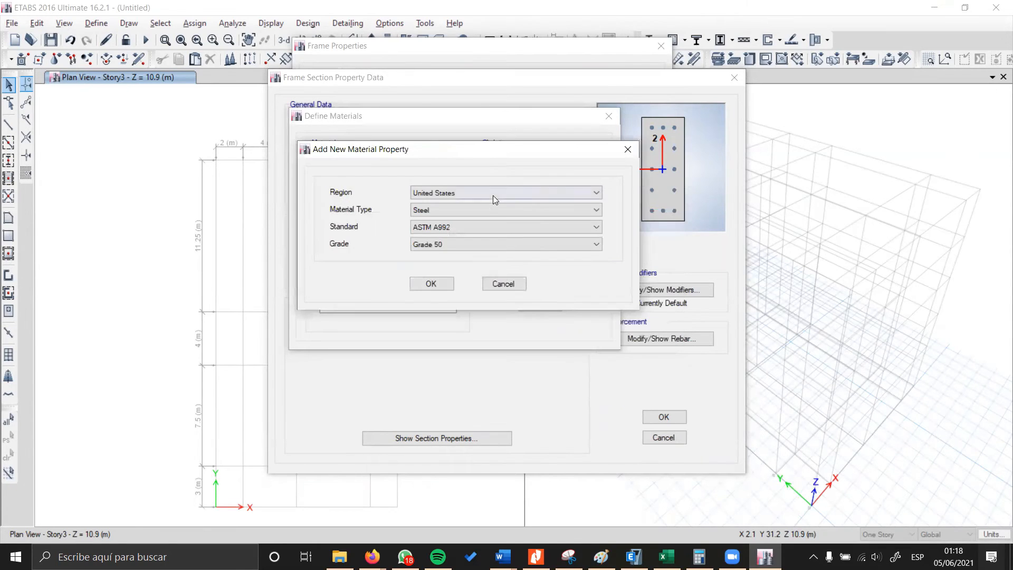
left_click(489, 208)
left_click(478, 230)
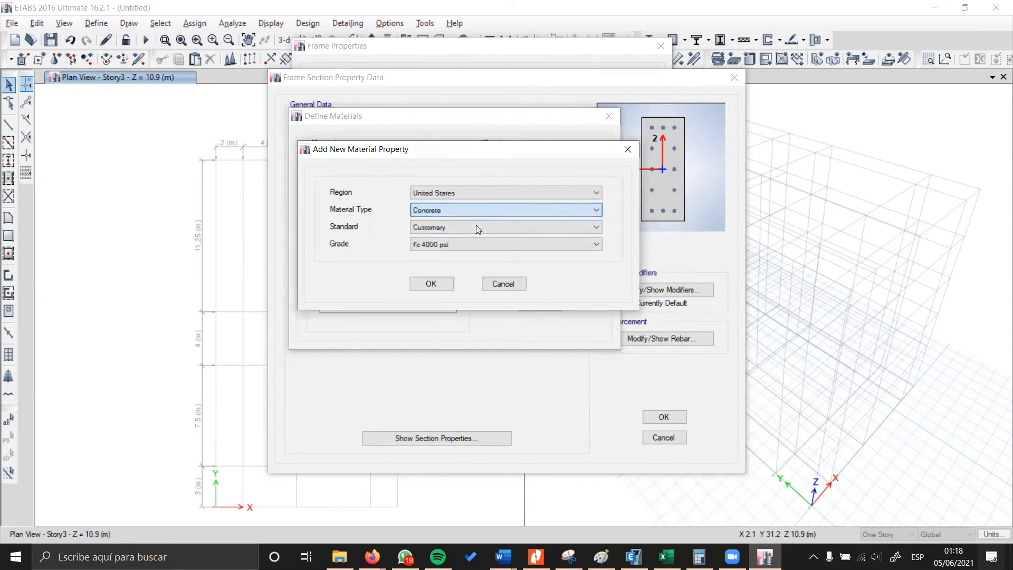
Step: Give the new concrete the United States region, Customary standard and f'c 4000 psi grade, and open its property data
left_click(490, 193)
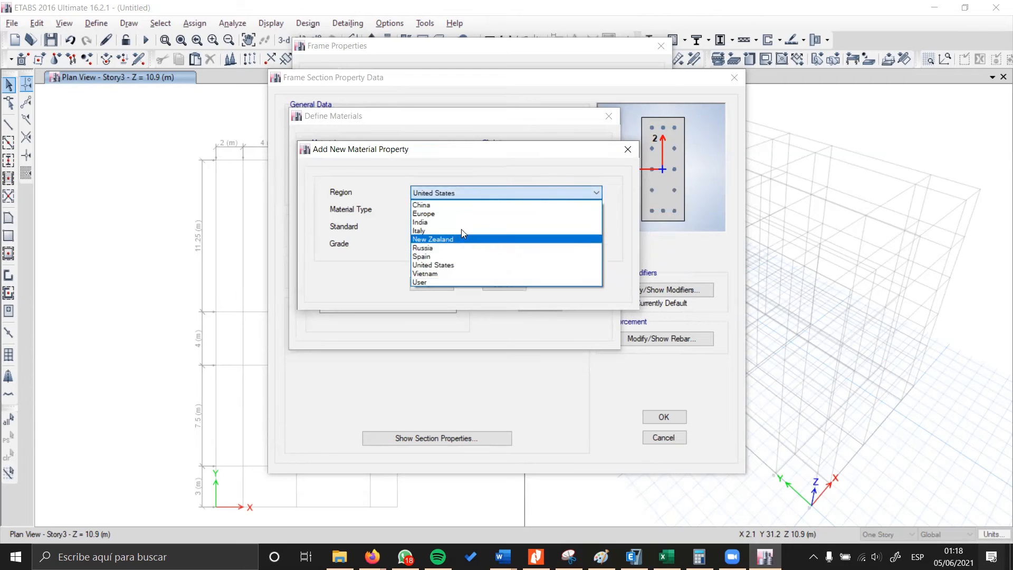
left_click(496, 191)
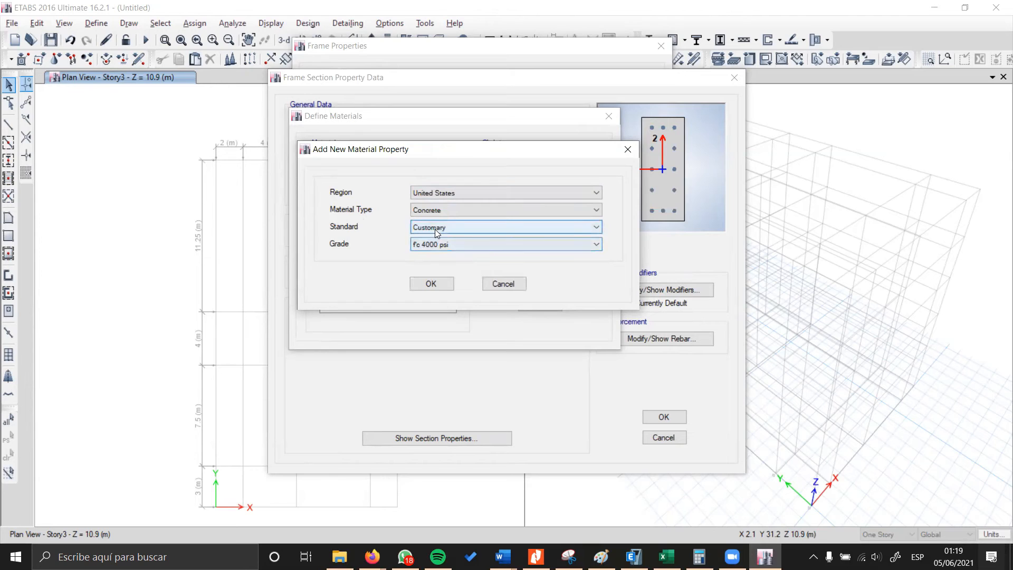
left_click(450, 228)
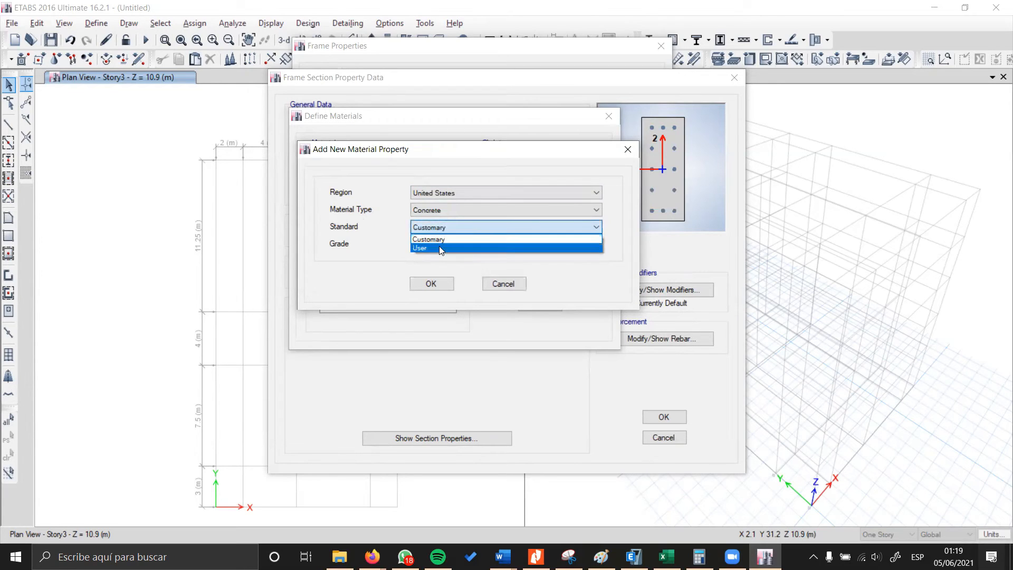
left_click(438, 239)
left_click(437, 246)
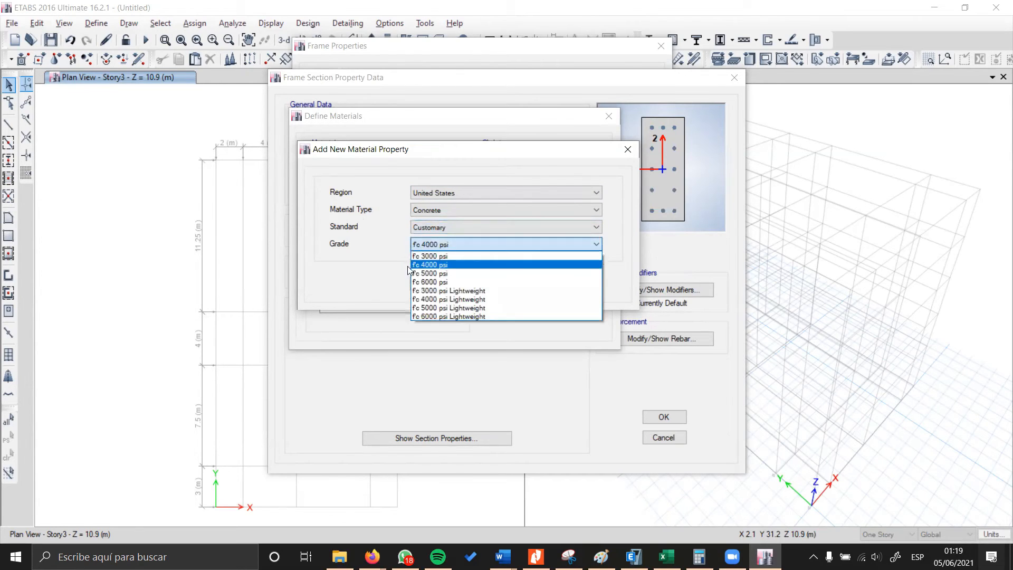
left_click(433, 264)
left_click(431, 284)
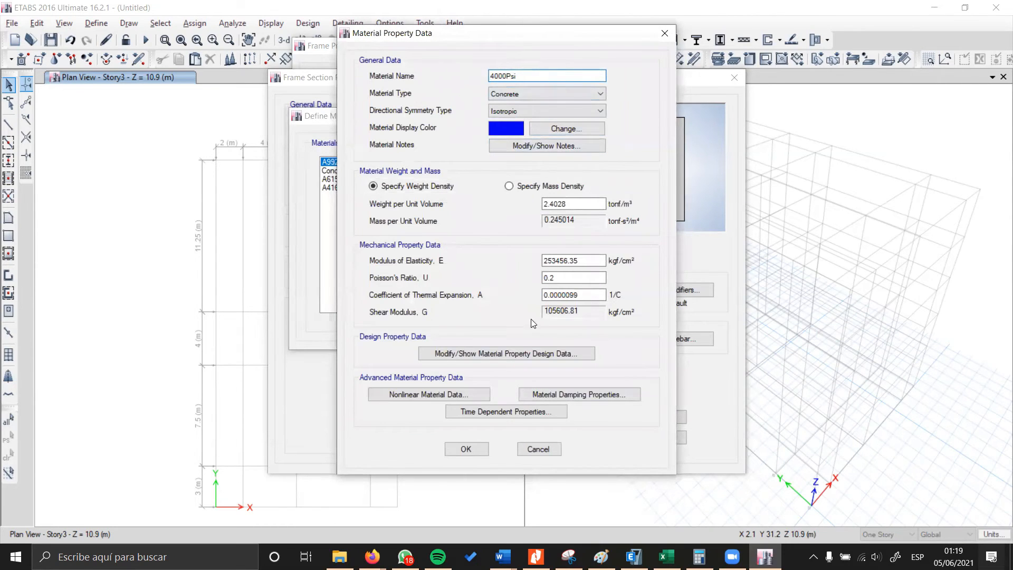
Step: Discard the unfinished 4000Psi material and save the V 25x60 section with a cyan display color
left_click(665, 32)
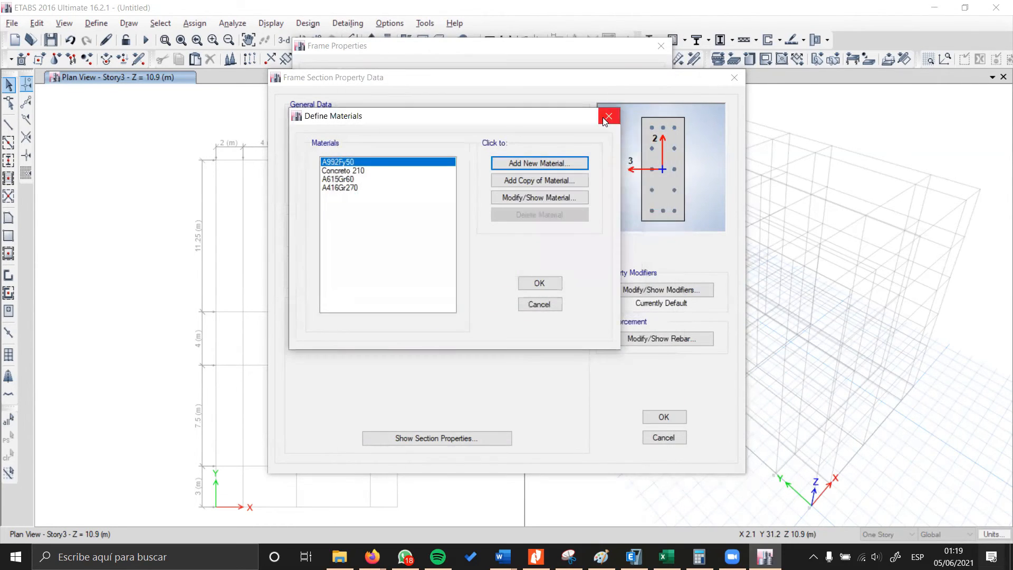
left_click(607, 114)
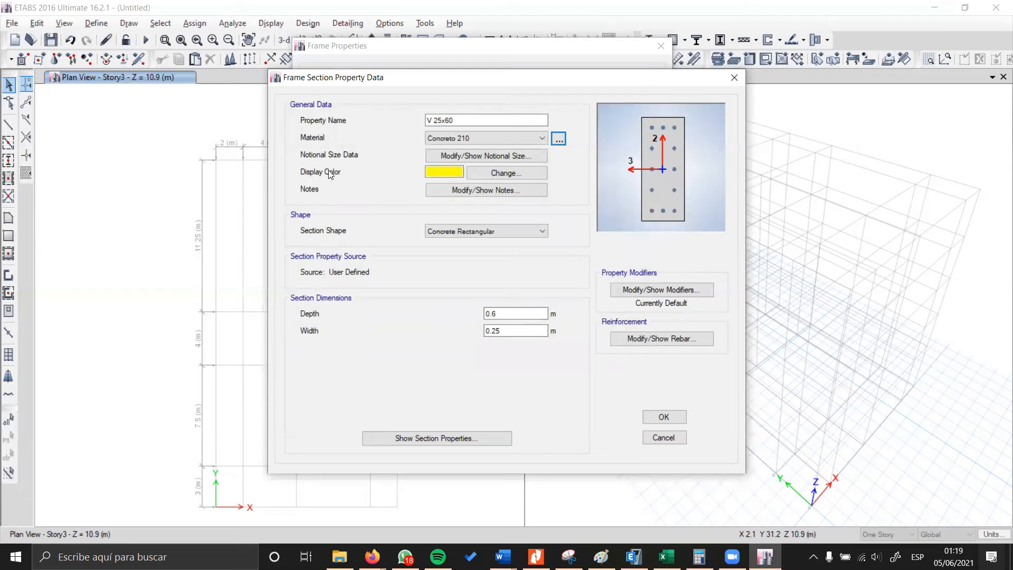
left_click(452, 172)
double_click(452, 172)
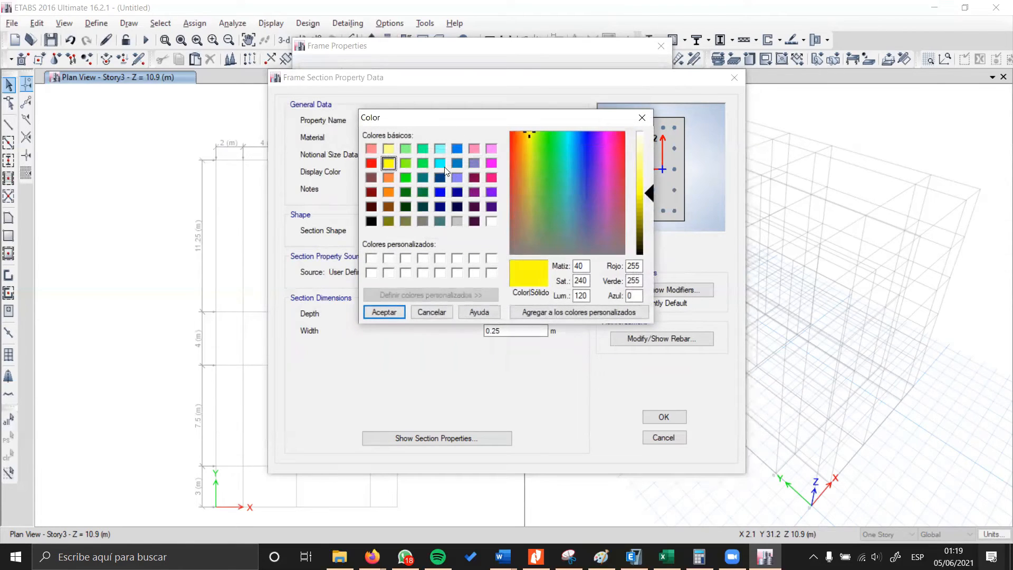
left_click(441, 163)
left_click(387, 312)
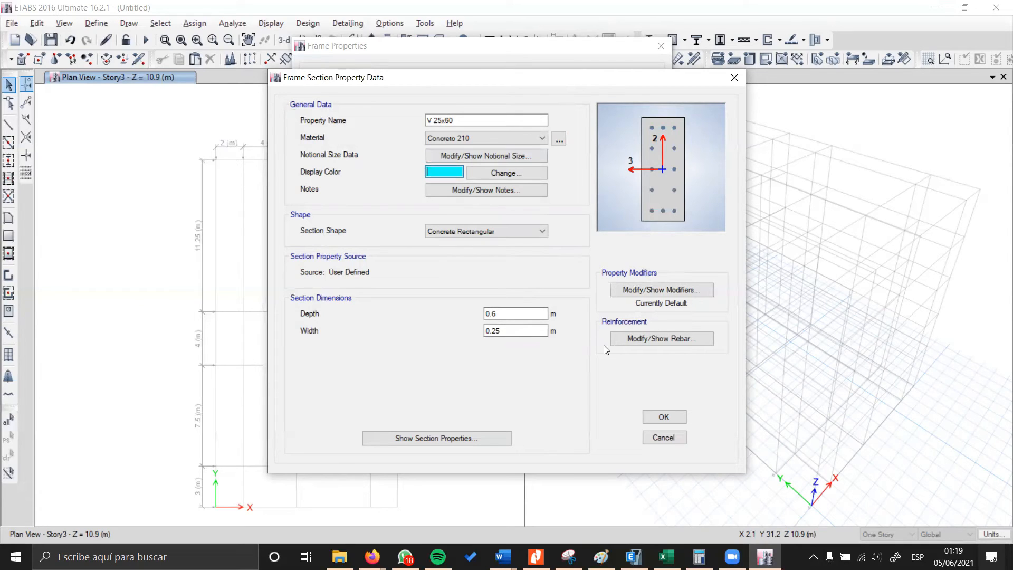
left_click(673, 418)
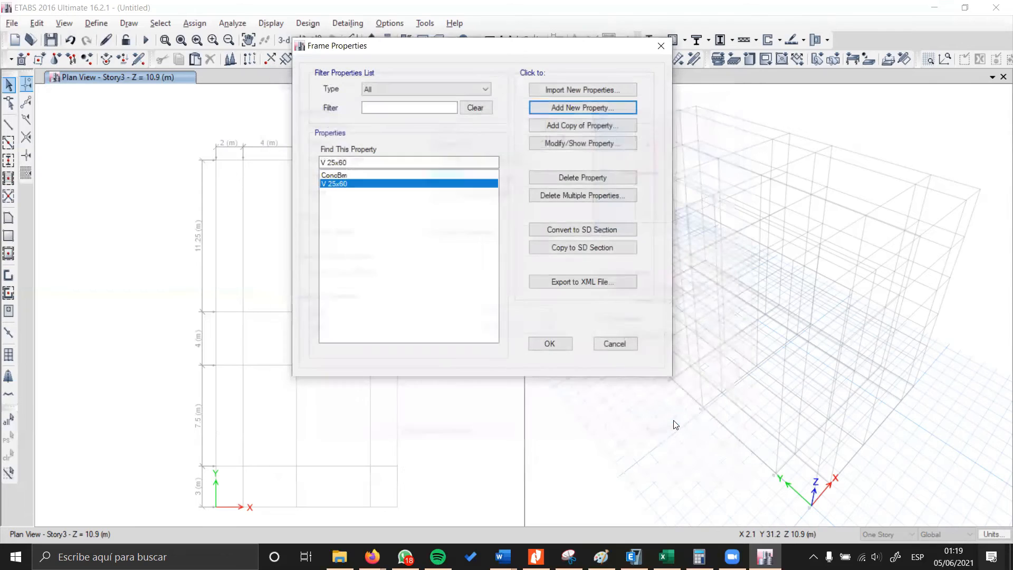
Step: Delete the ConcBm section from the frame properties list
left_click(346, 175)
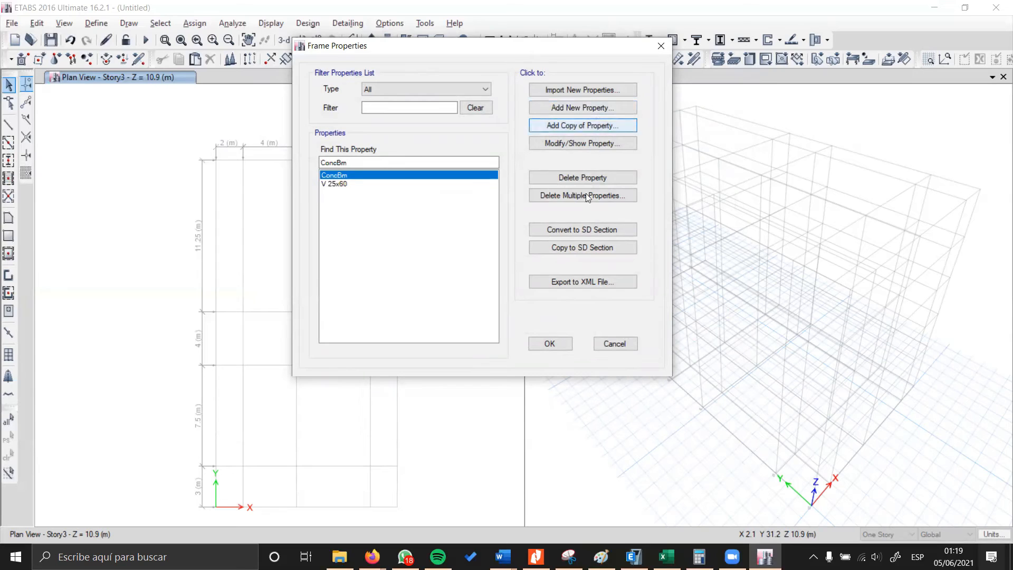
left_click(559, 180)
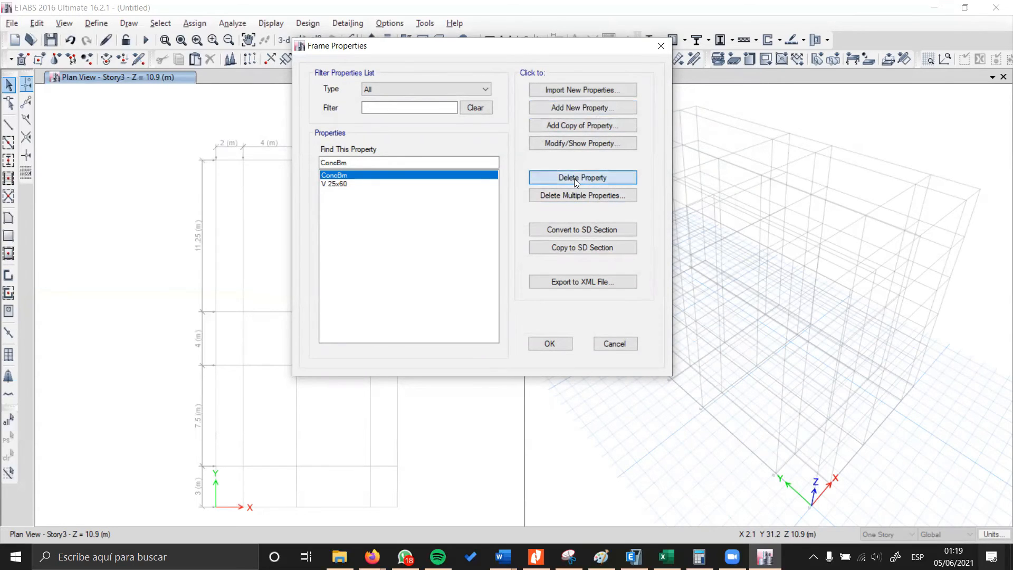
left_click(546, 322)
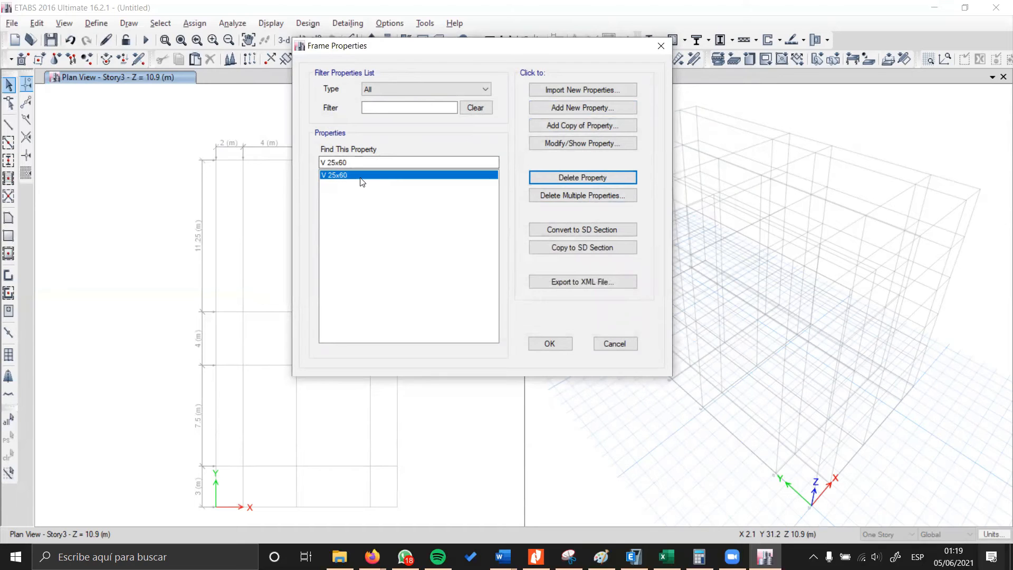
Step: Check the set 9 beam sizes in the assignment PDF and copy the V 25x60 section, naming the copy V 25x60 with a 0.35 m width
key("alt+Tab")
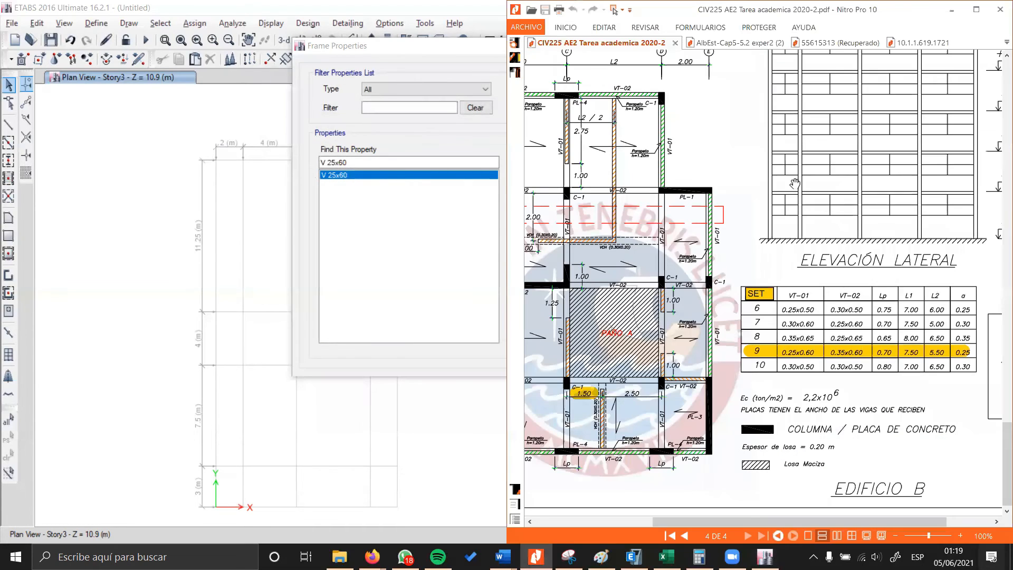
key("alt+Tab")
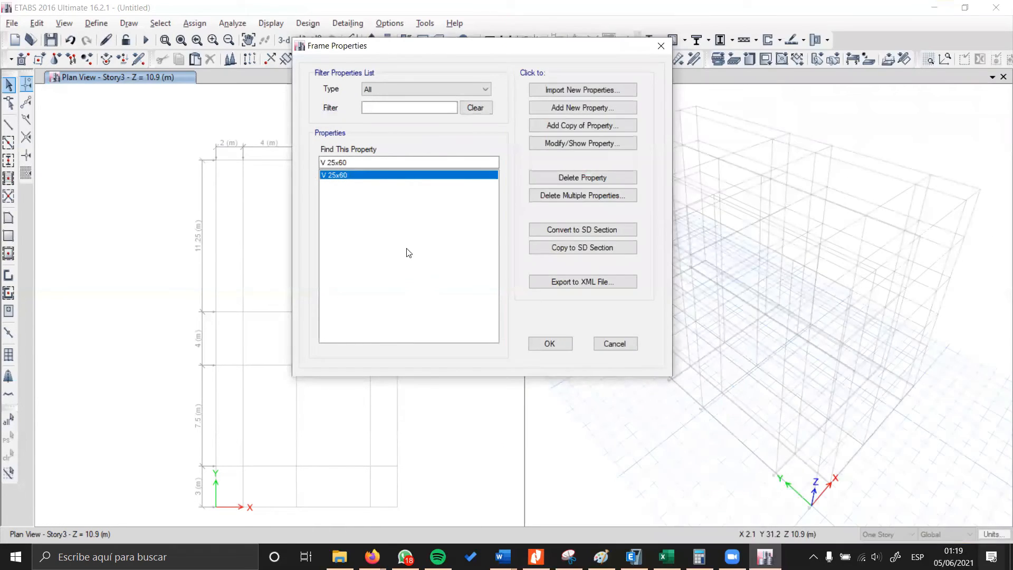
left_click(558, 128)
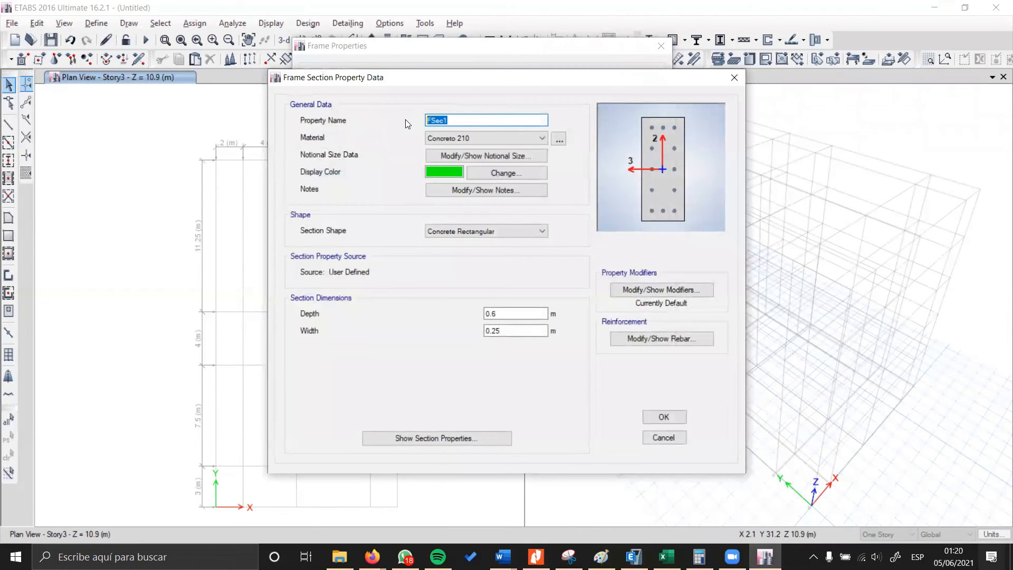
type("V 25x60")
left_click(527, 313)
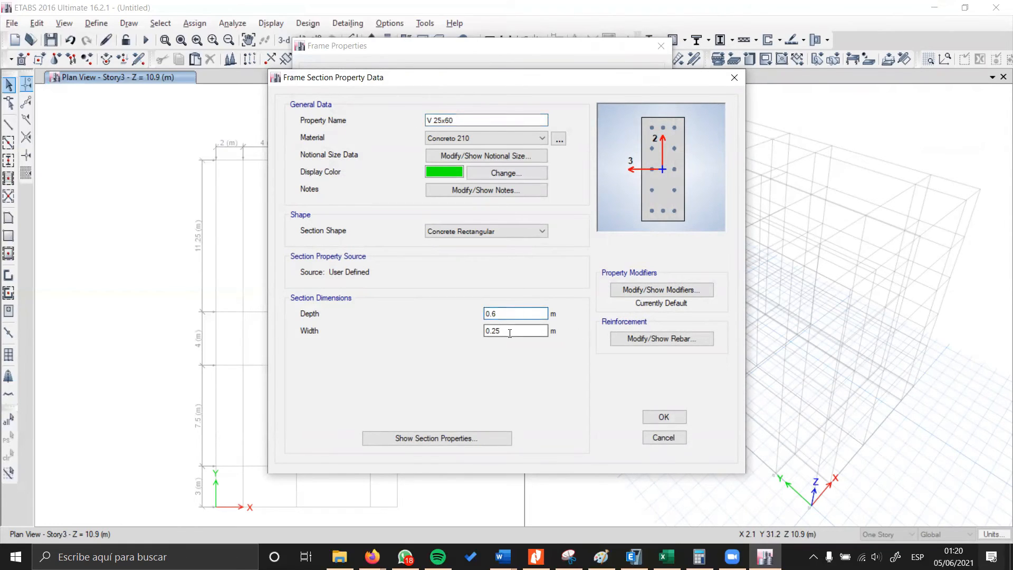
left_click_drag(501, 331, 496, 331)
type("35")
left_click(494, 314)
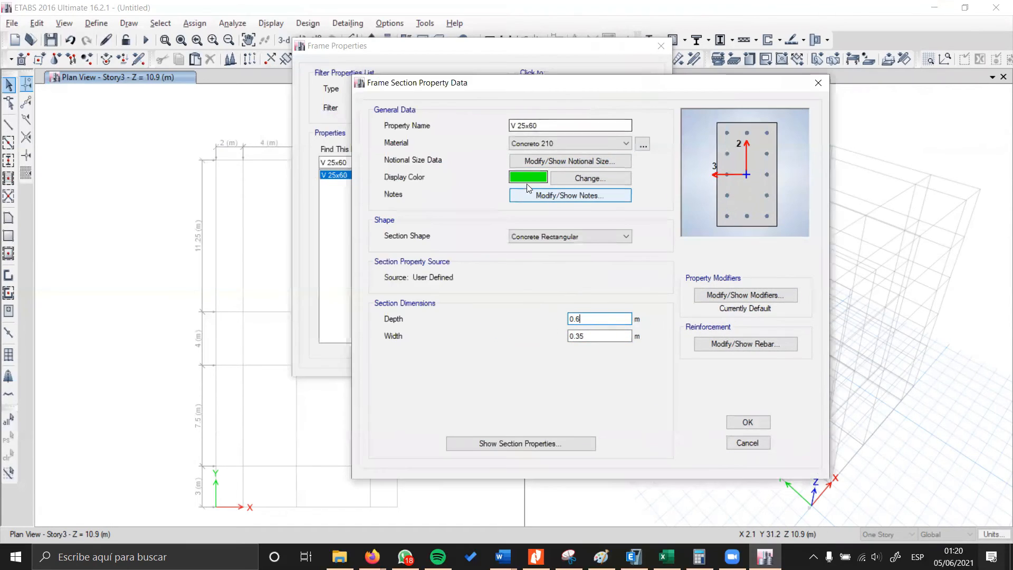
Step: Set the copied section's display color to blue and try to save it under the name V 25x60
left_click(530, 180)
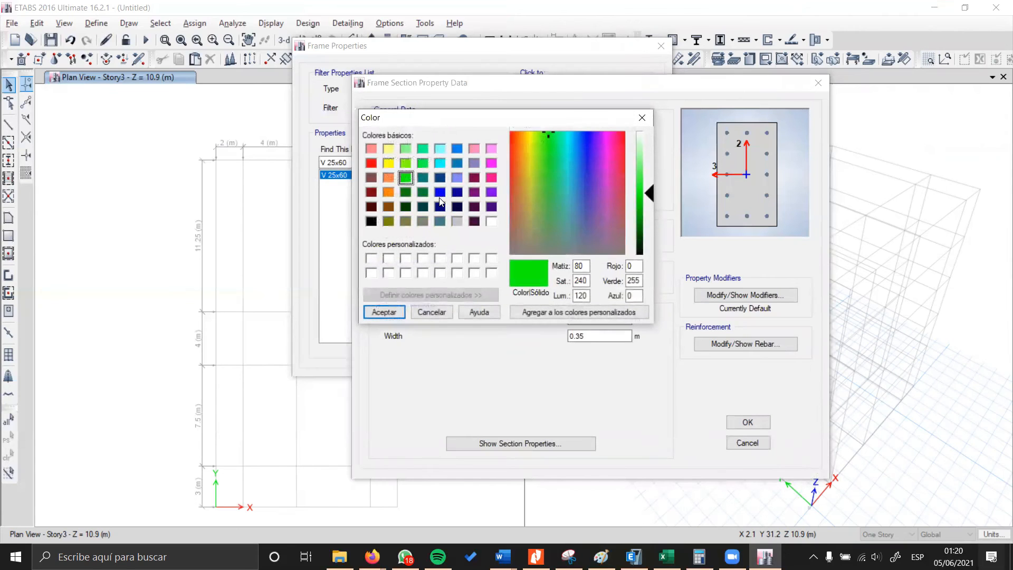
left_click(441, 193)
left_click(383, 312)
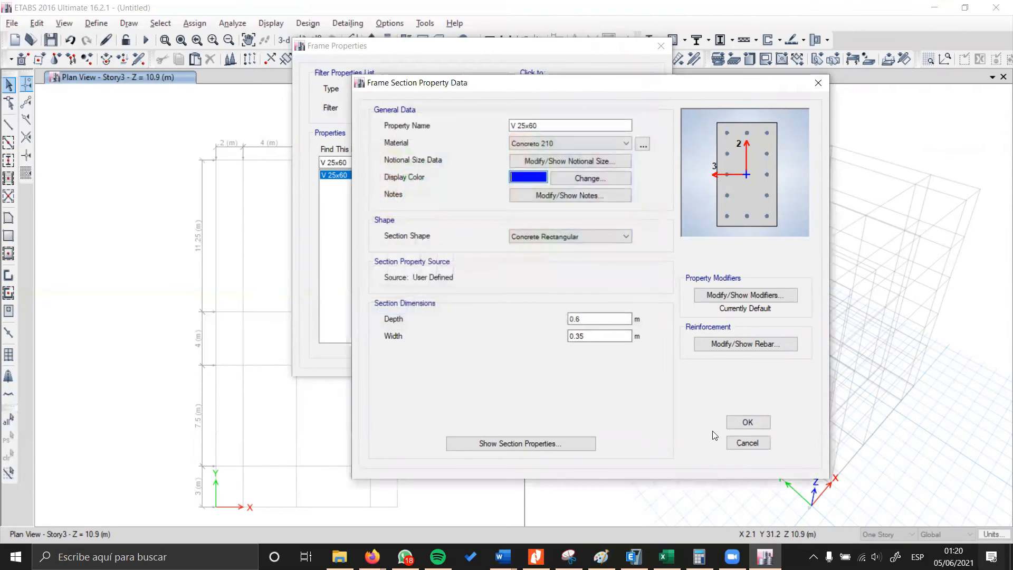
left_click(746, 429)
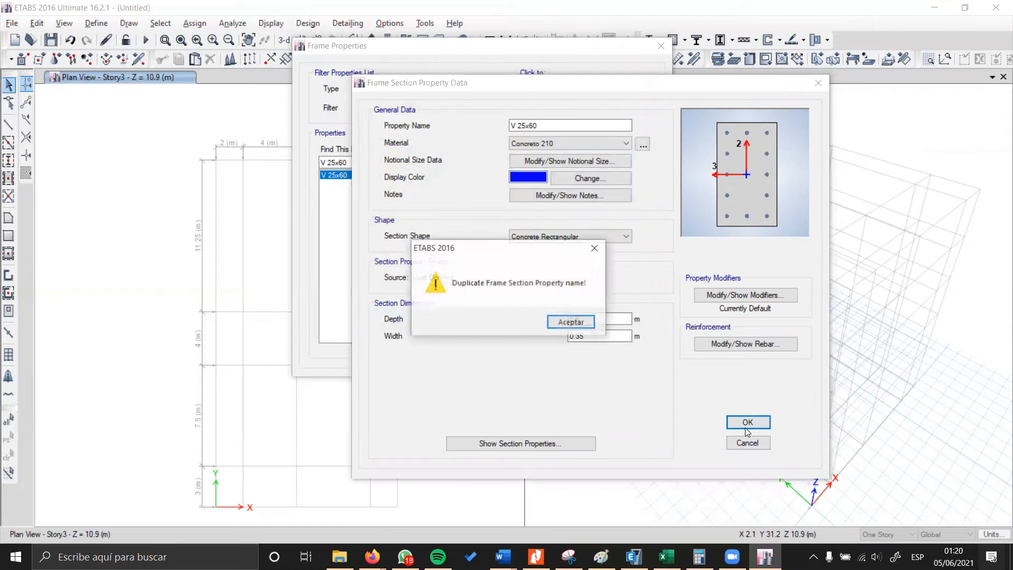
left_click(591, 254)
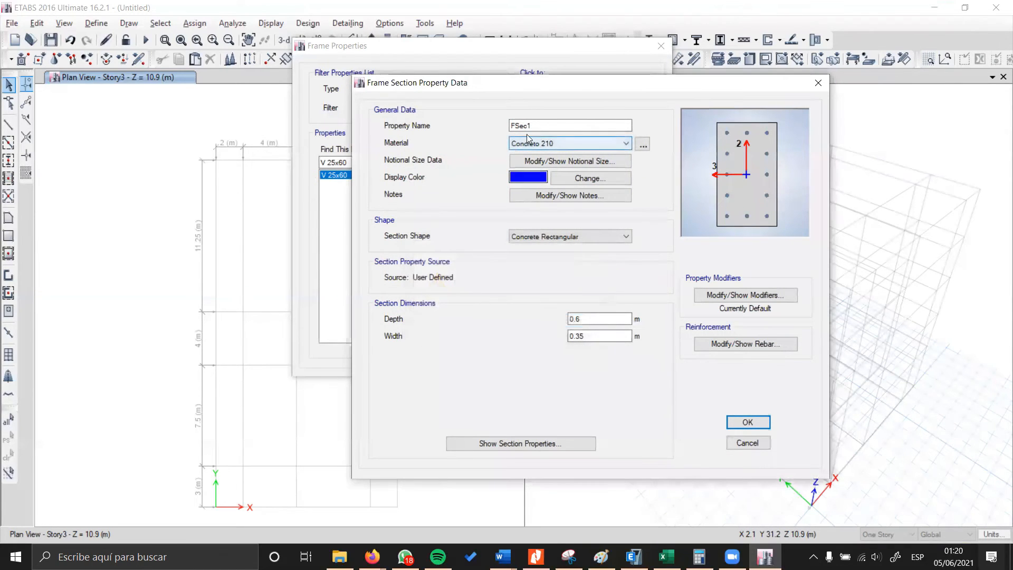
Step: Name the copied beam section V 35x60 and save it
double_click(513, 125)
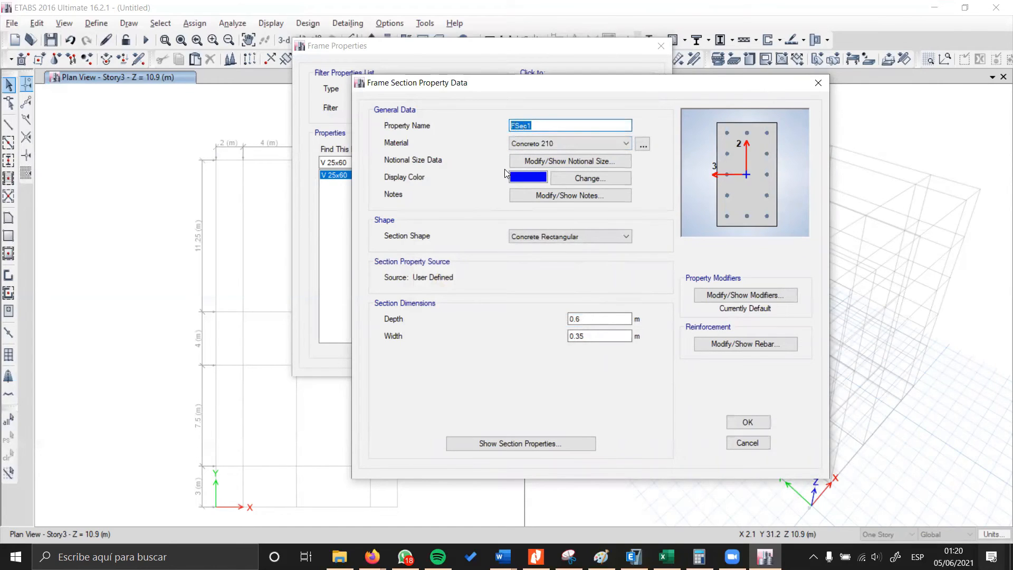
type("V 35x60")
left_click(595, 319)
left_click(764, 425)
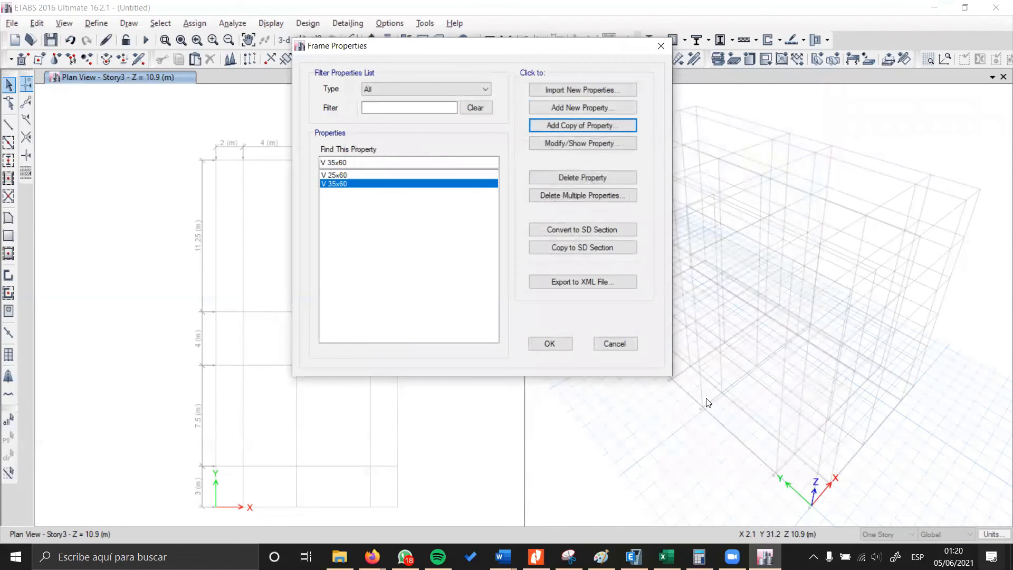
Step: Check the C-1 column dimensions in the assignment PDF and add a concrete rectangular frame section named C 25x50
left_click_drag(356, 181, 362, 180)
key("alt+Tab")
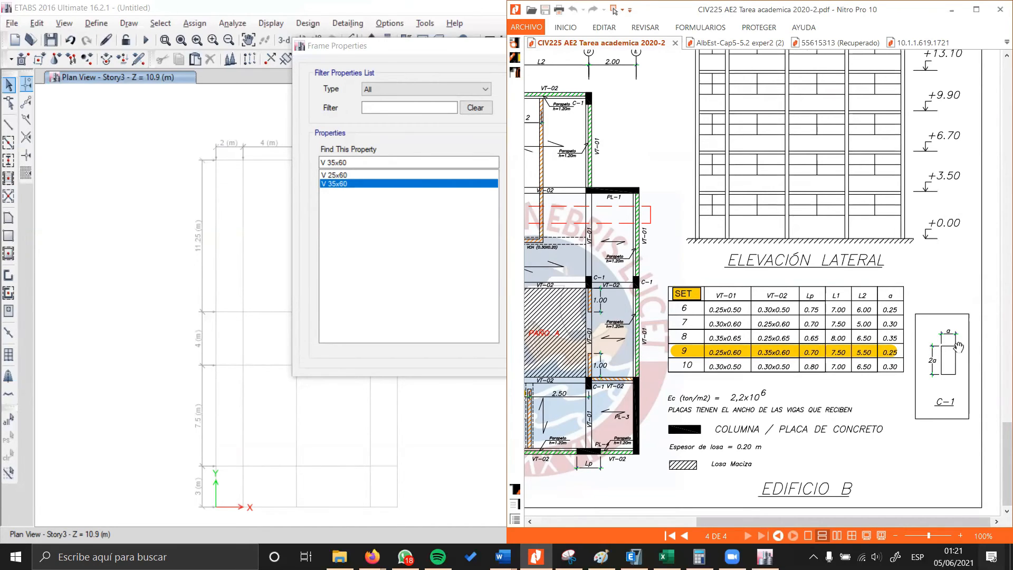
left_click(434, 299)
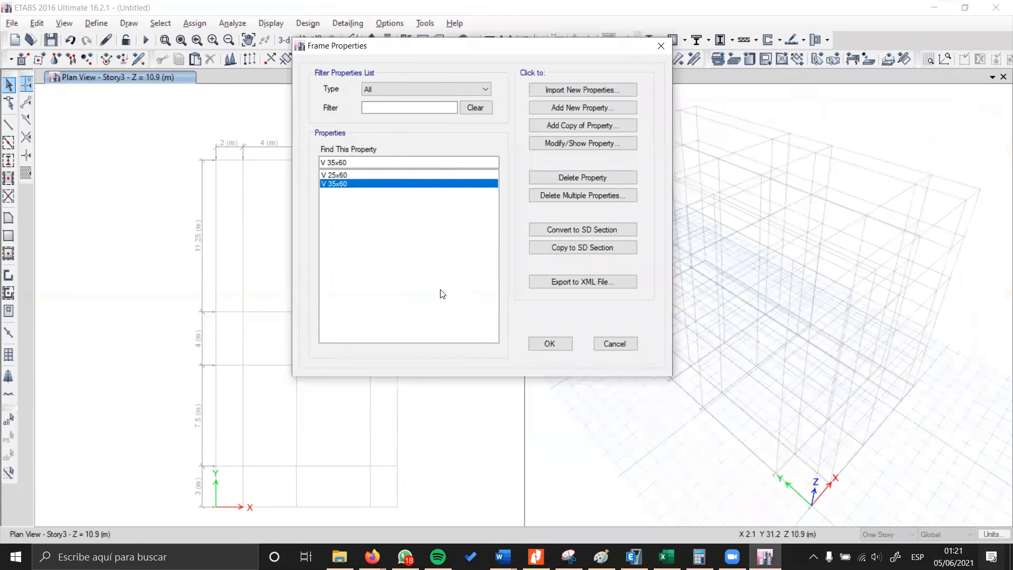
left_click(593, 109)
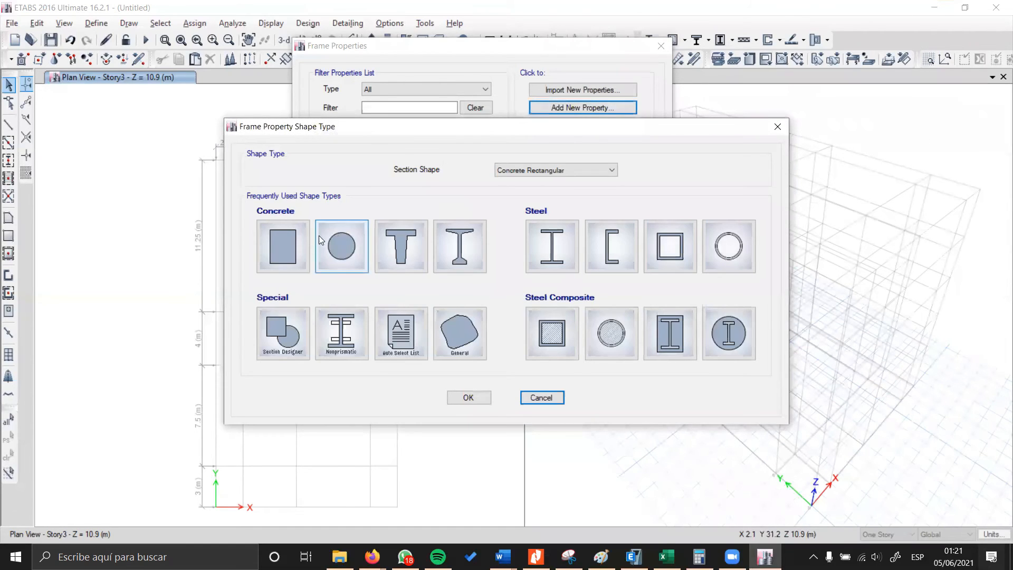
left_click(301, 242)
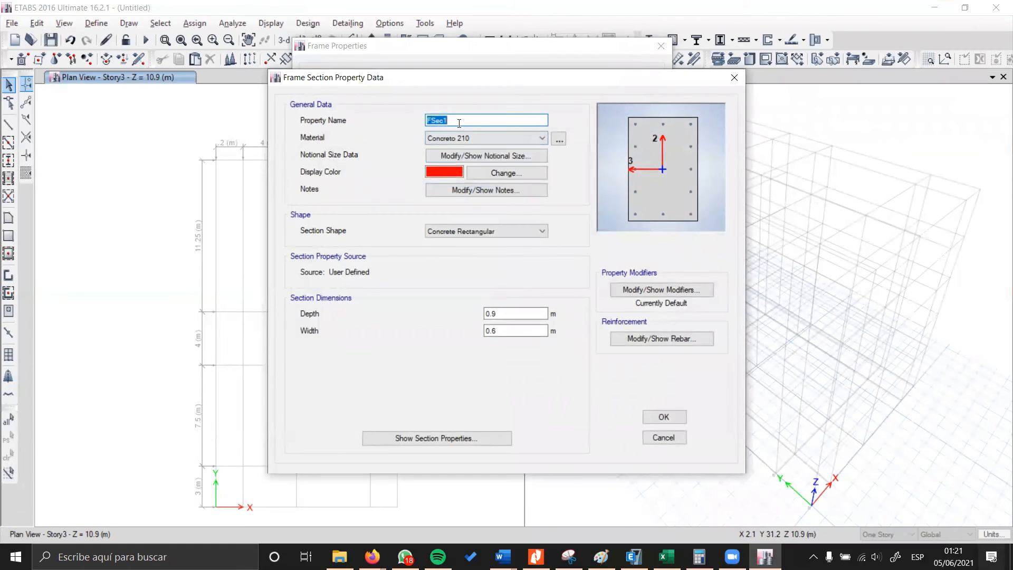
type("C 25x50")
Step: Set the C 25x50 section's depth to 0.5 m and its width to 0.25 m
left_click(524, 312)
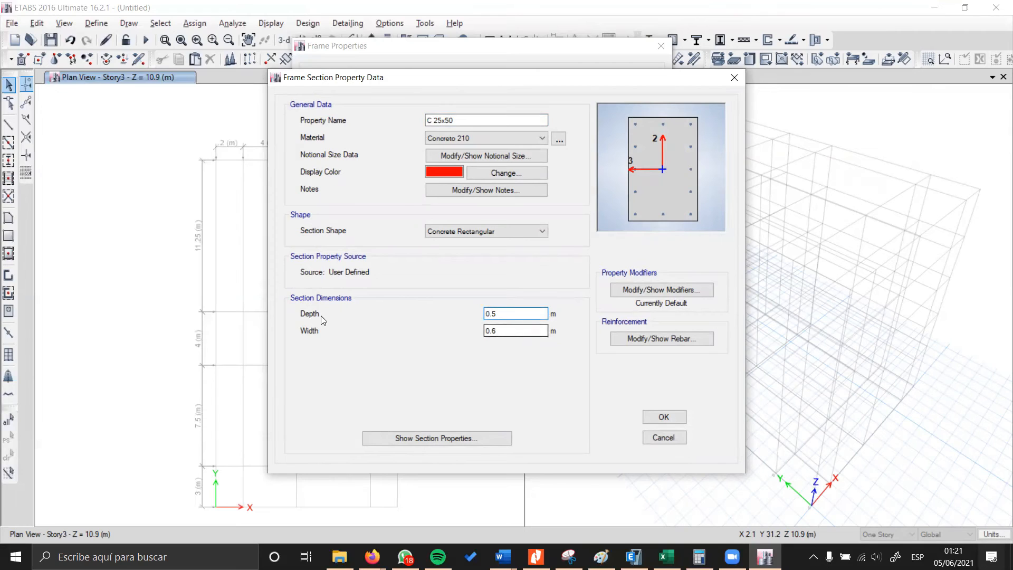
left_click(502, 330)
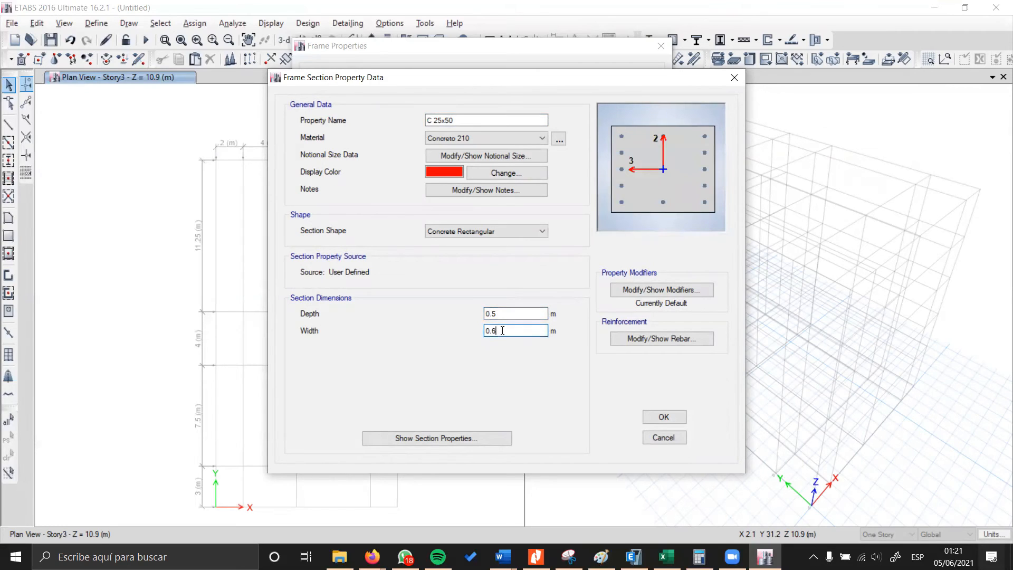
type("0.25")
left_click(502, 314)
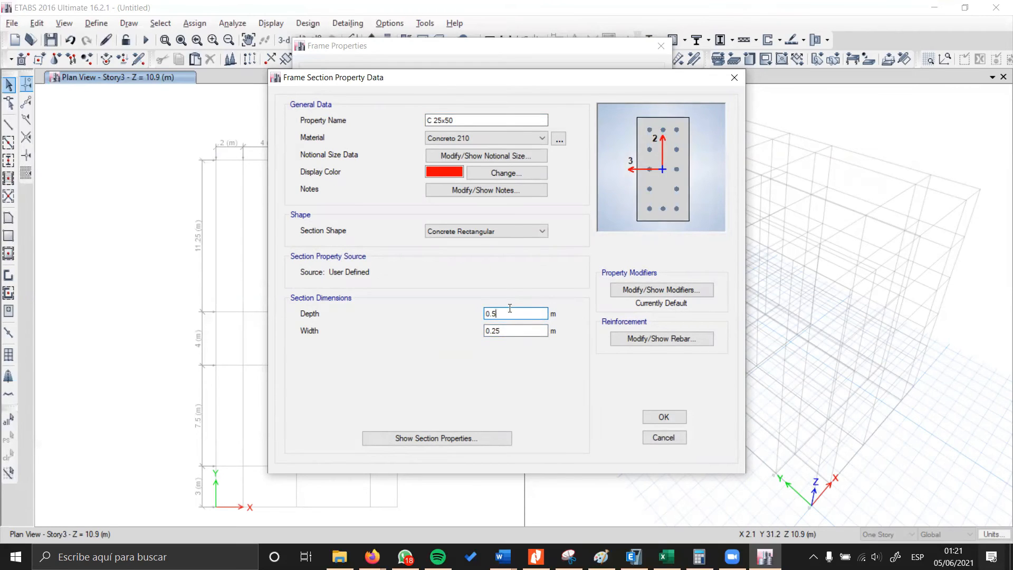
left_click_drag(501, 312, 446, 326)
Step: Give the C 25x50 section a lime green display color and save it
left_click(446, 173)
left_click(406, 163)
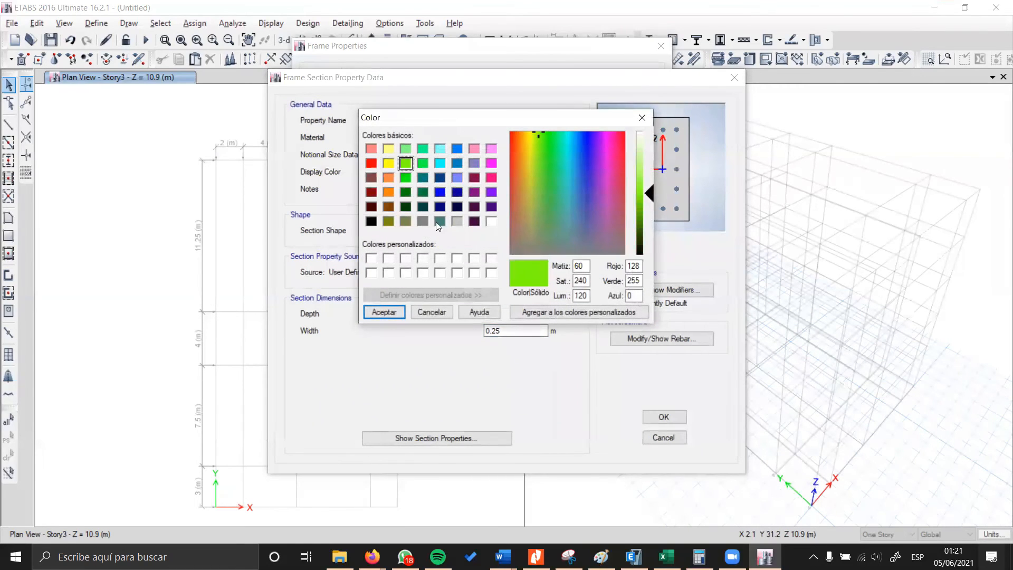
left_click(384, 313)
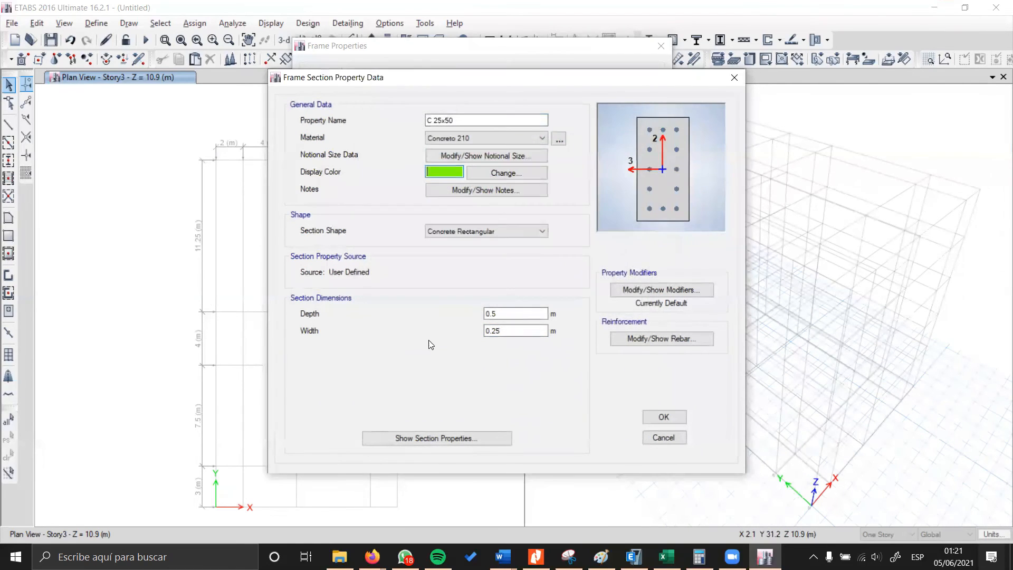
left_click(664, 417)
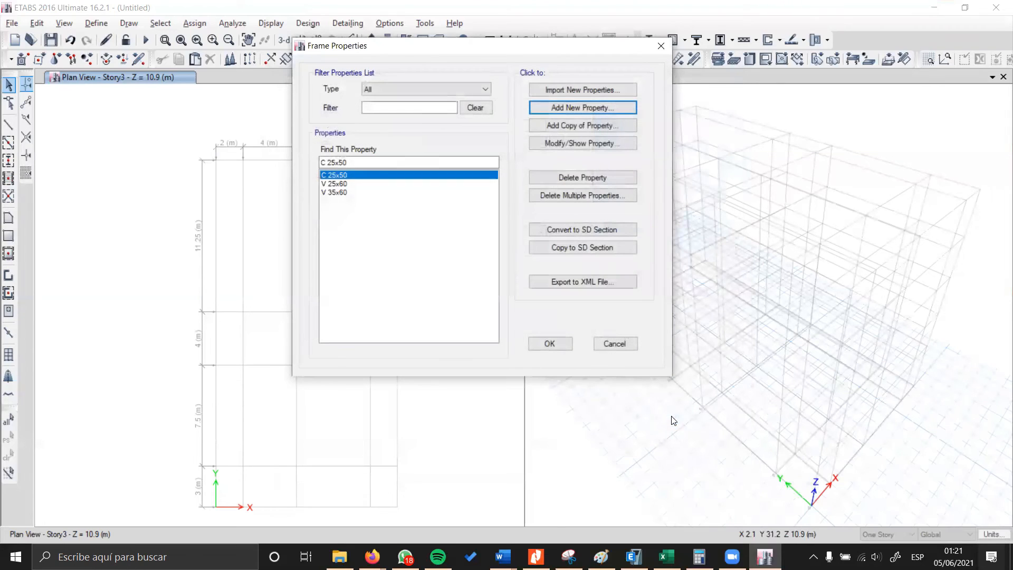
left_click(344, 192)
left_click(344, 175)
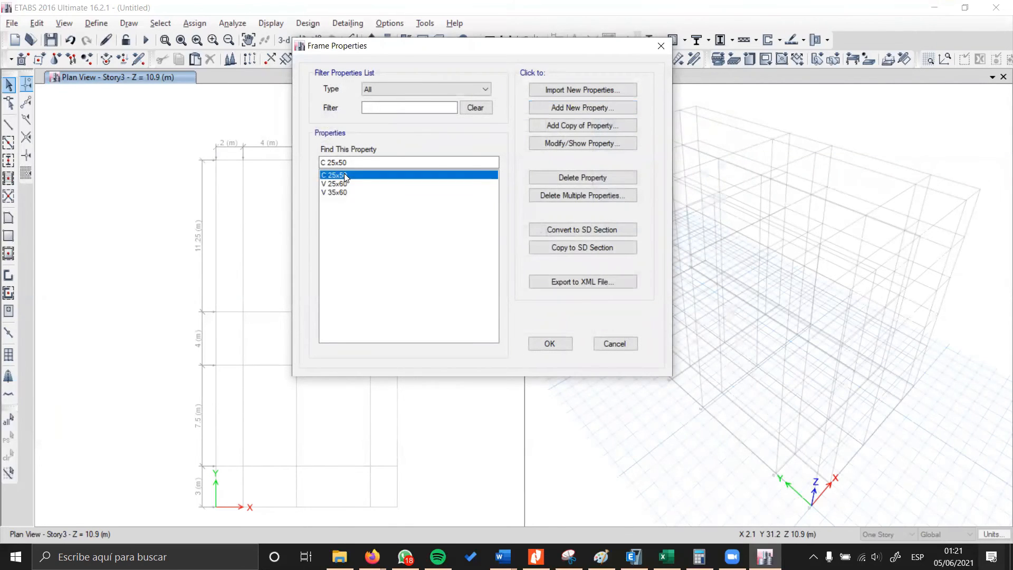
left_click(344, 192)
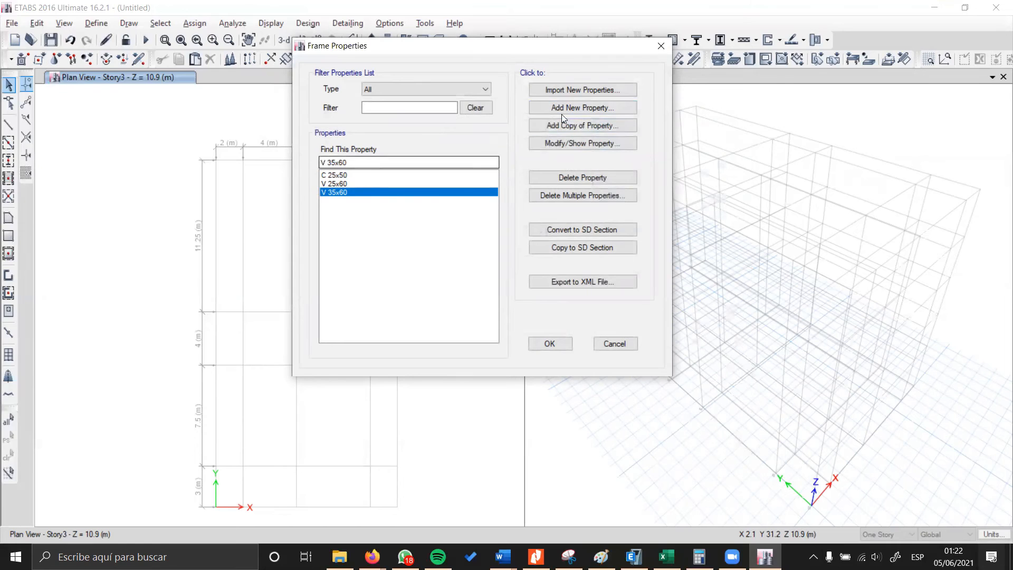
left_click(355, 185)
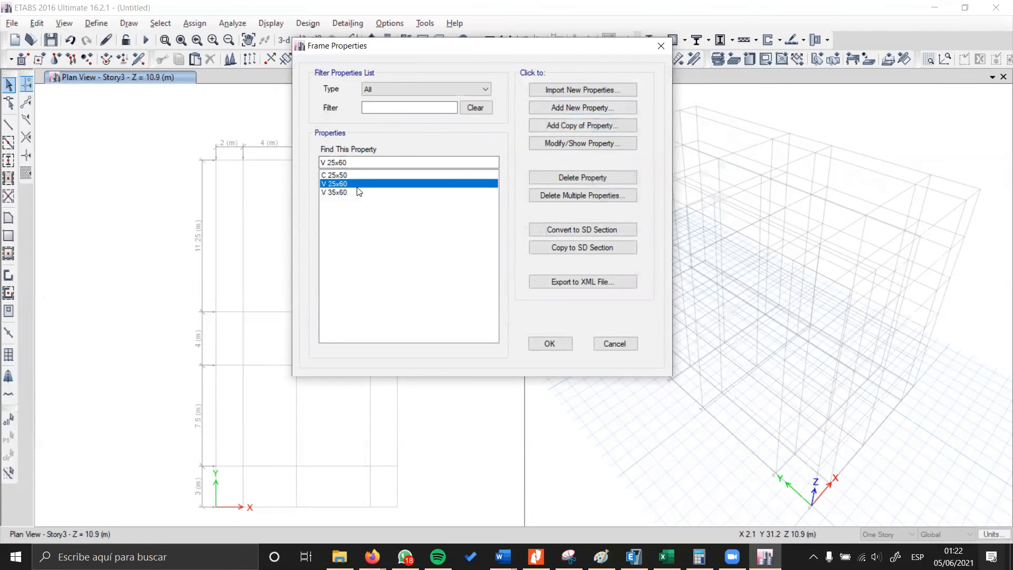
left_click(360, 193)
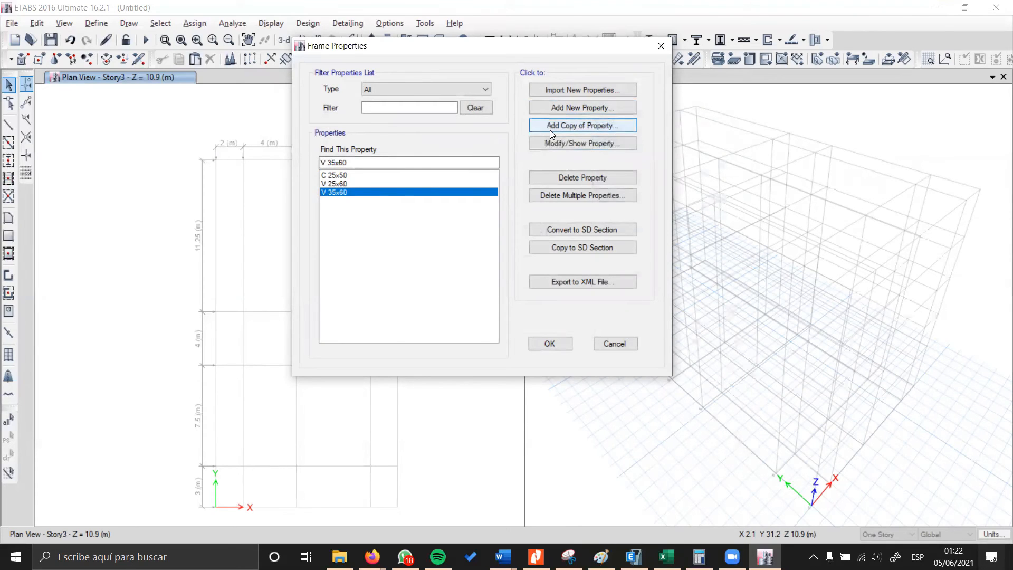
left_click(562, 111)
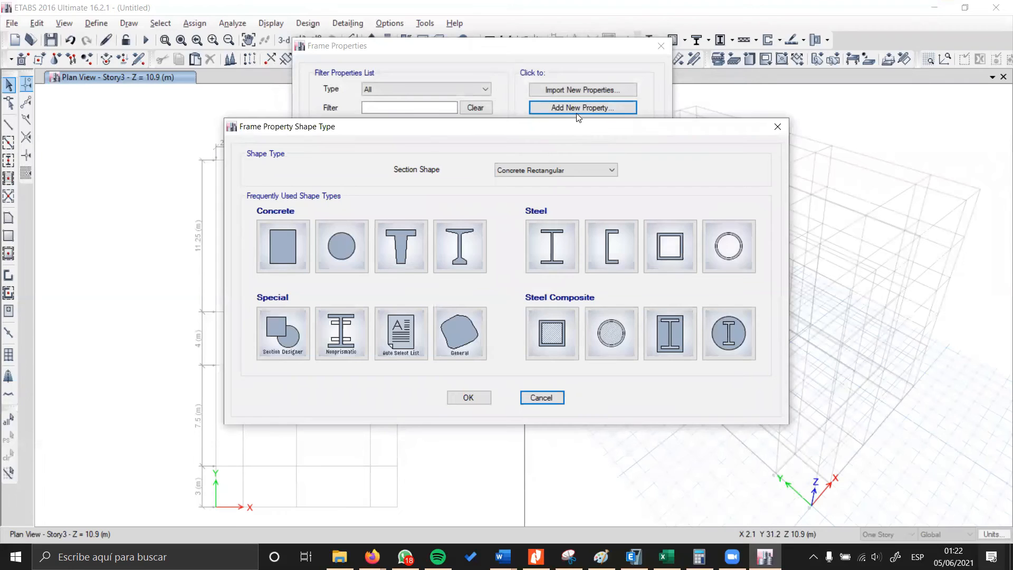
left_click(283, 257)
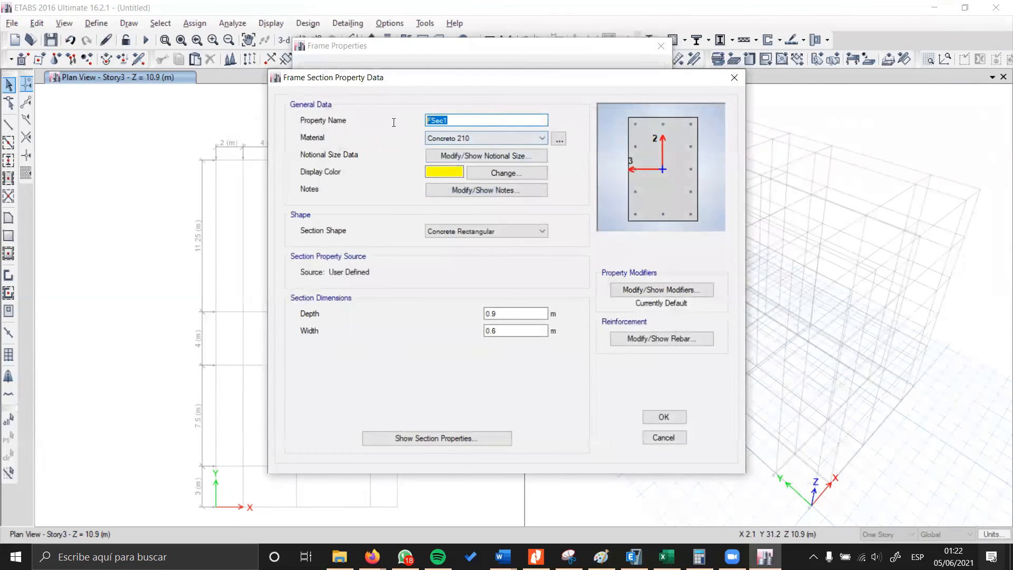
type("C")
key("BackSpace")
key("BackSpace")
key("BackSpace")
left_click(507, 327)
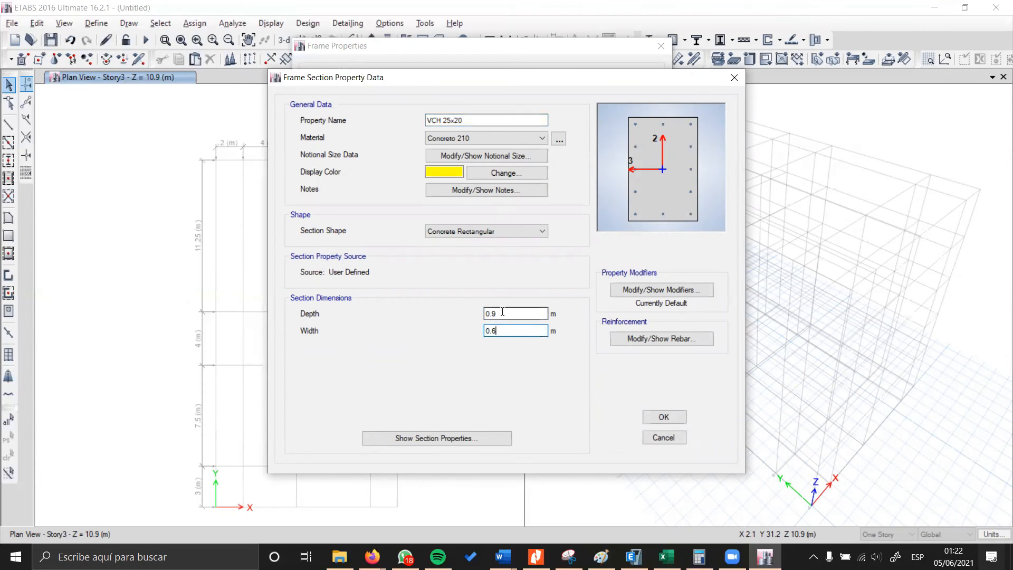
left_click(444, 172)
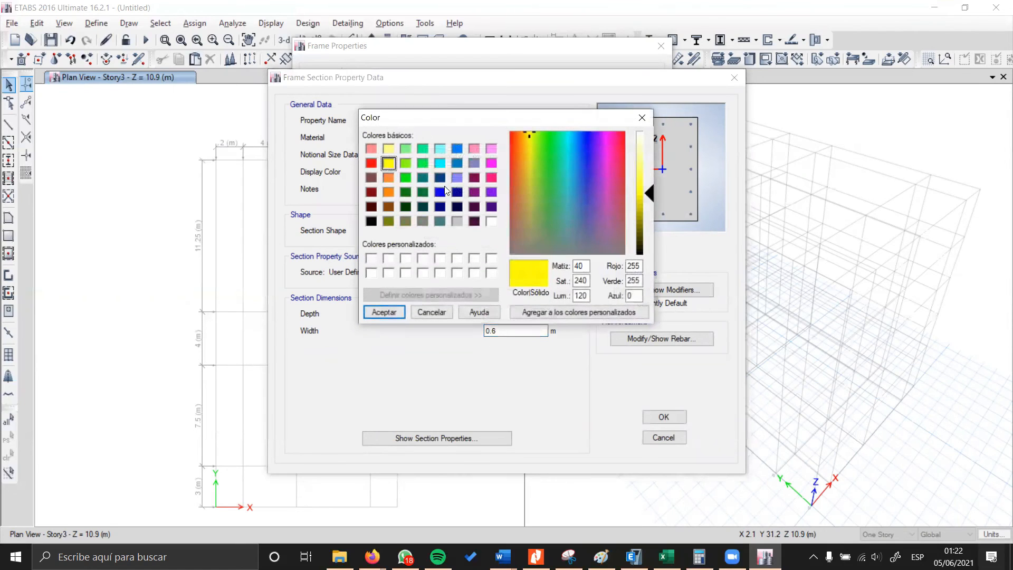
left_click(648, 118)
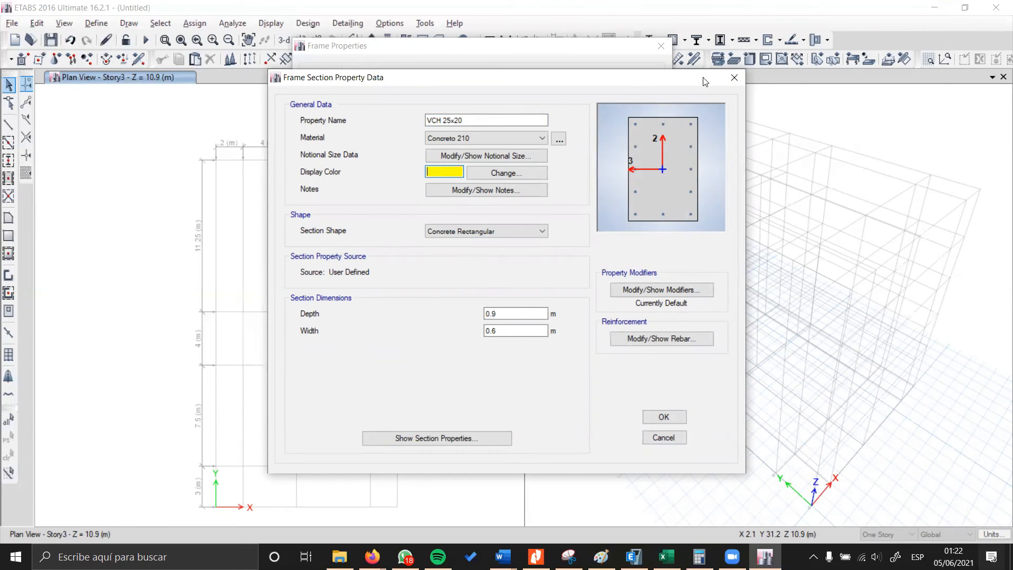
left_click(734, 77)
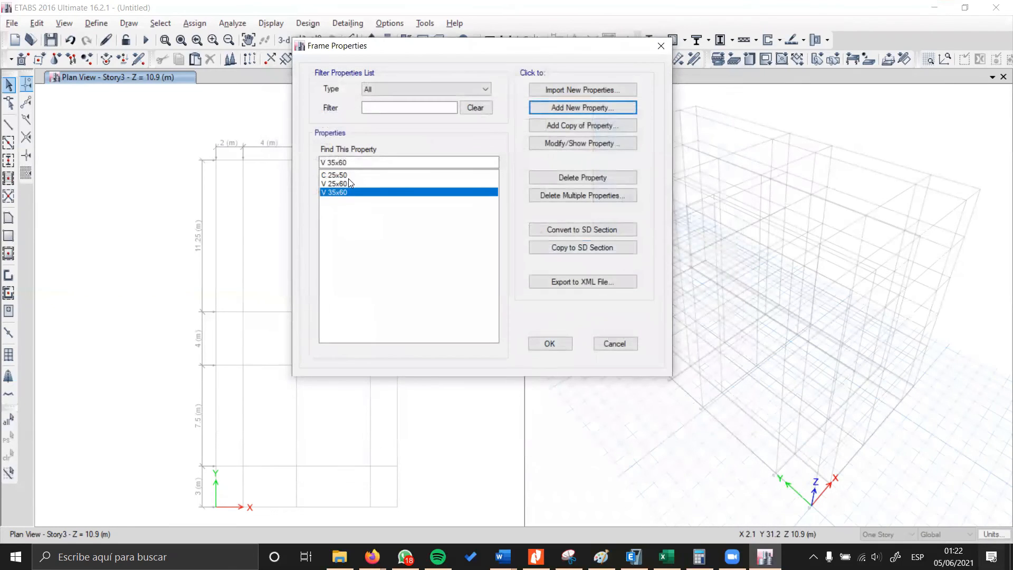
Step: Accept the frame sections and rename the default wall section Wall1 as PL 25
left_click(550, 344)
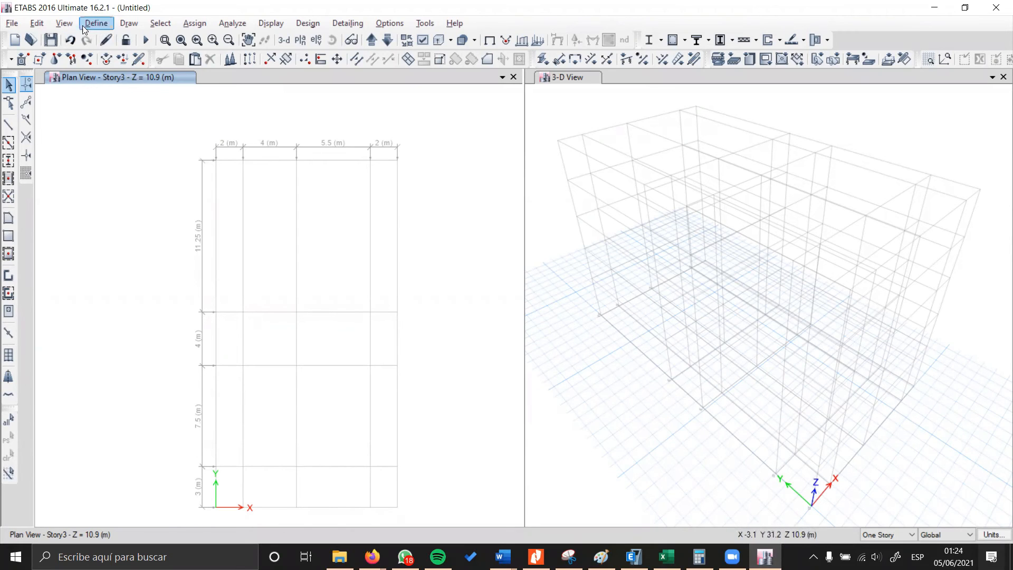
left_click(96, 24)
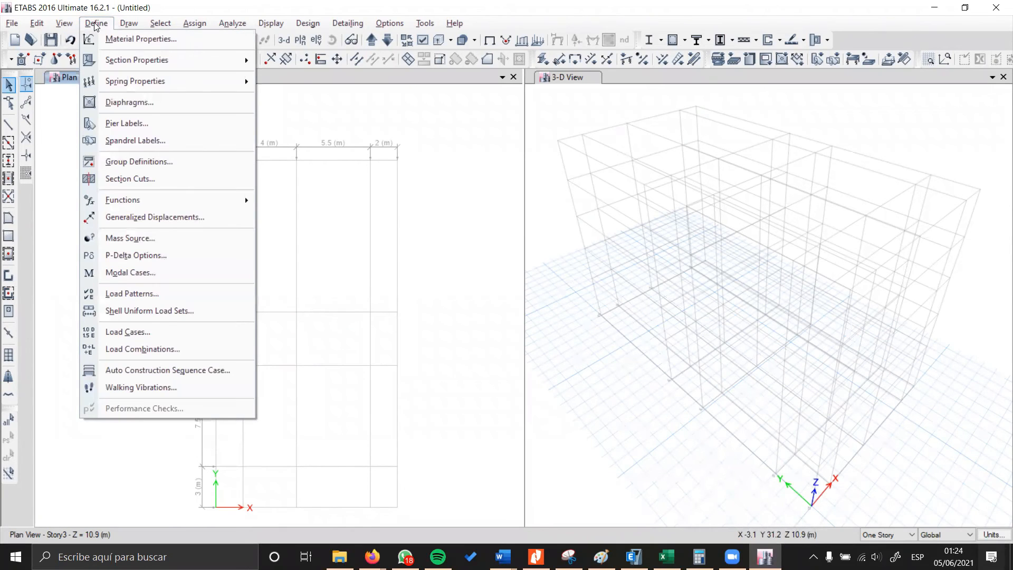
mouse_move(133, 60)
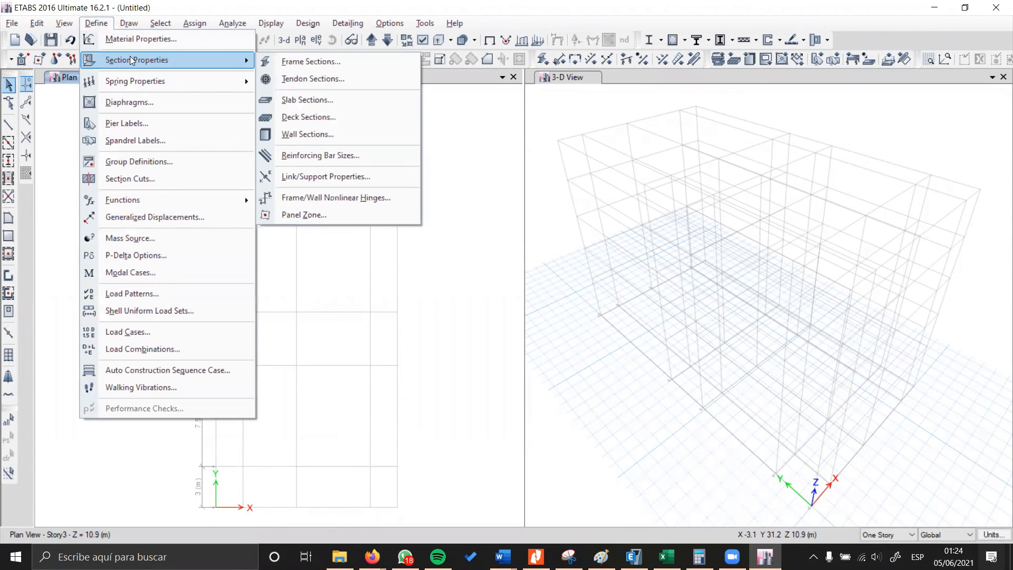
left_click(326, 135)
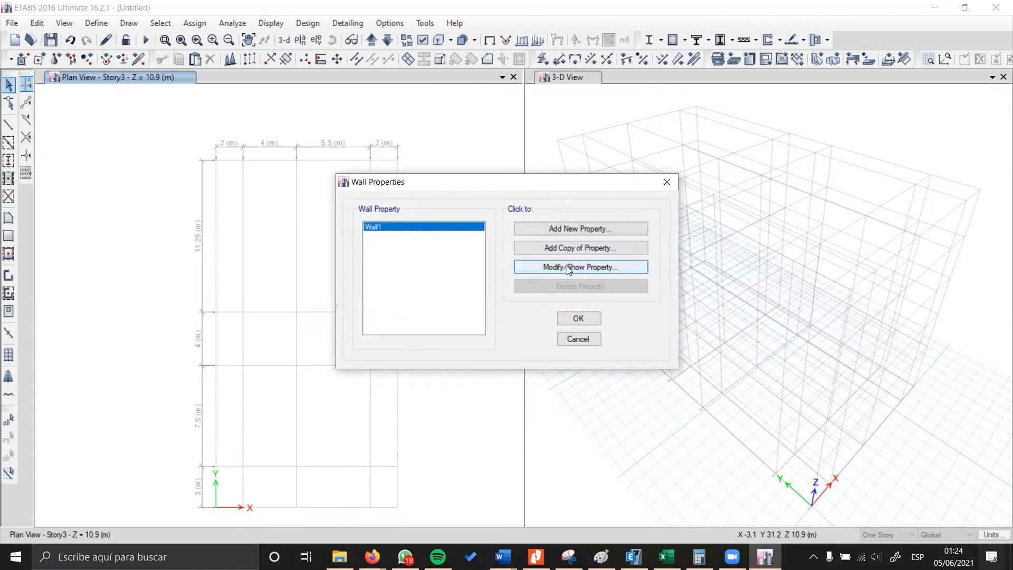
left_click(599, 265)
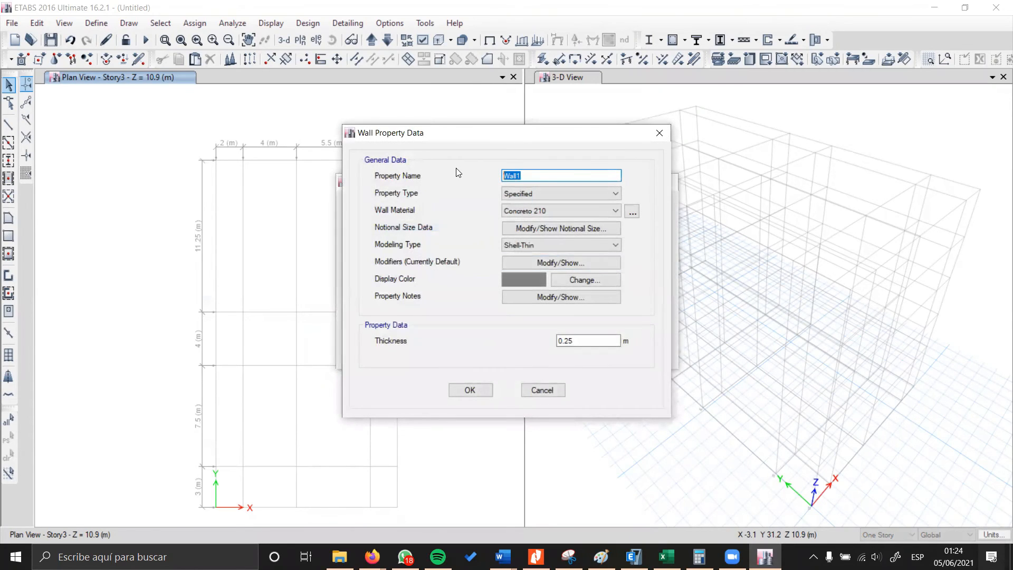
type("PL 25")
left_click_drag(538, 138, 521, 149)
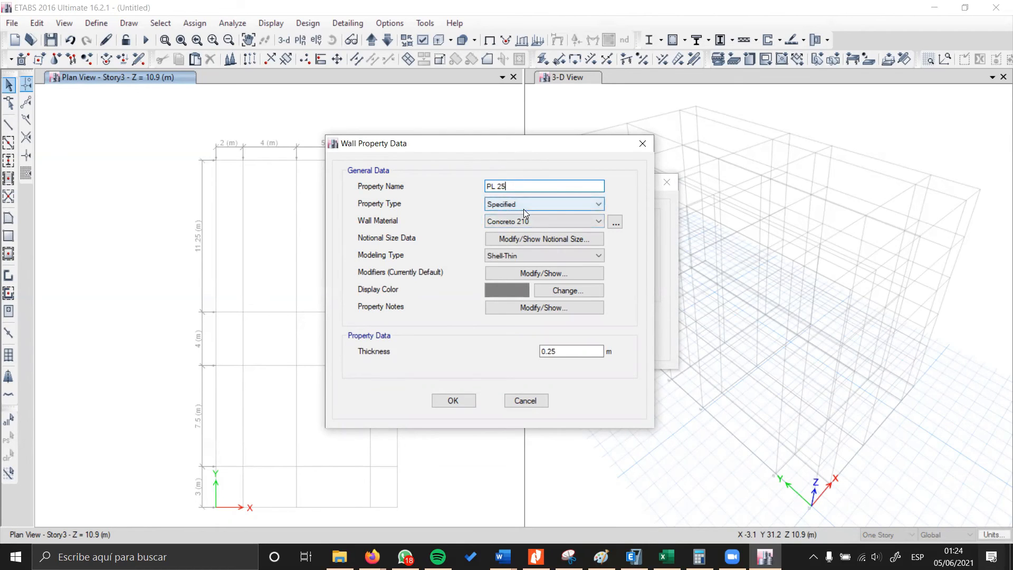
Step: Set the PL 25 wall's material to Concreto 210, its modeling type to Shell-Thin and its thickness to 0.25 m
left_click(574, 220)
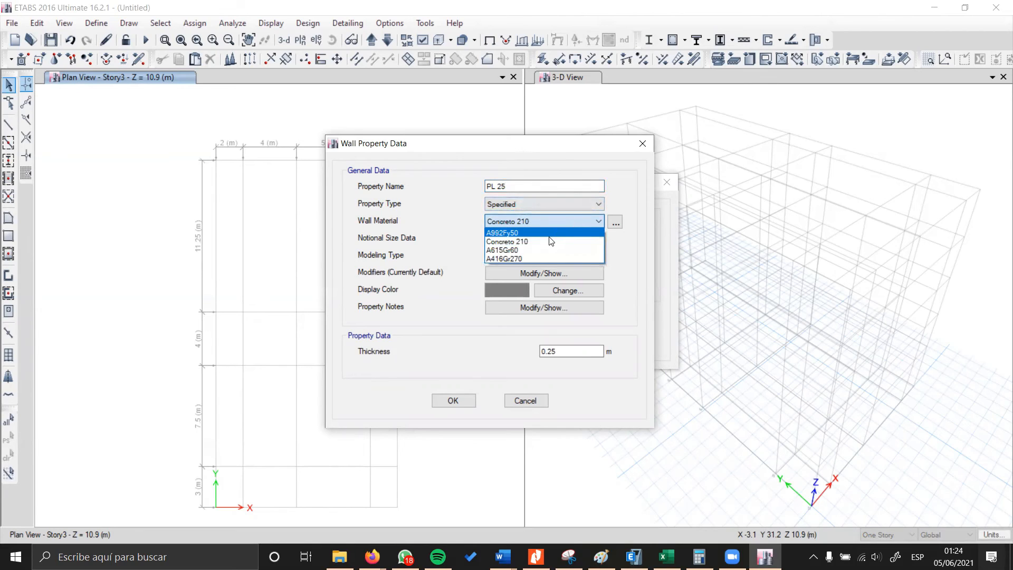
left_click(527, 242)
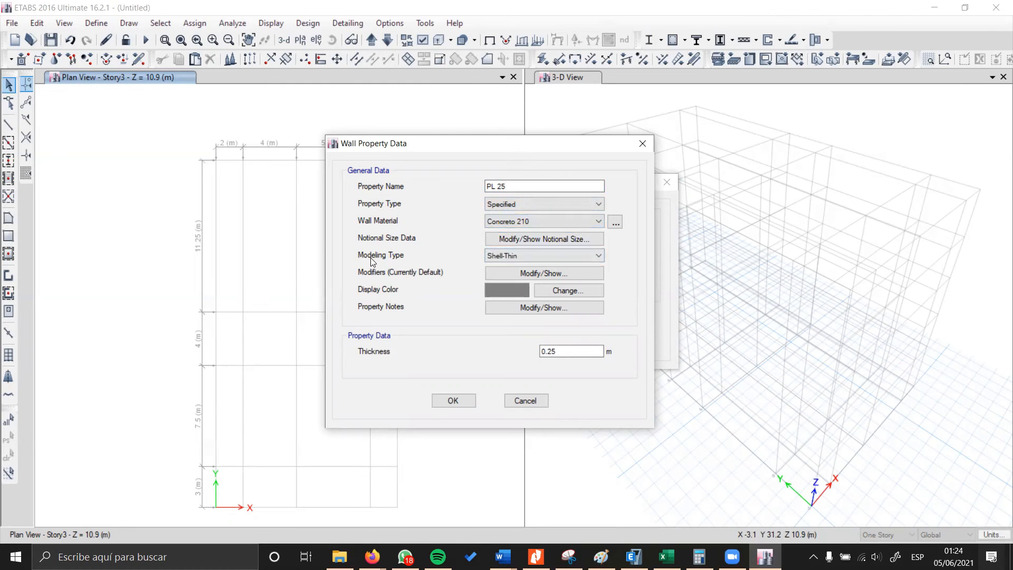
left_click(520, 254)
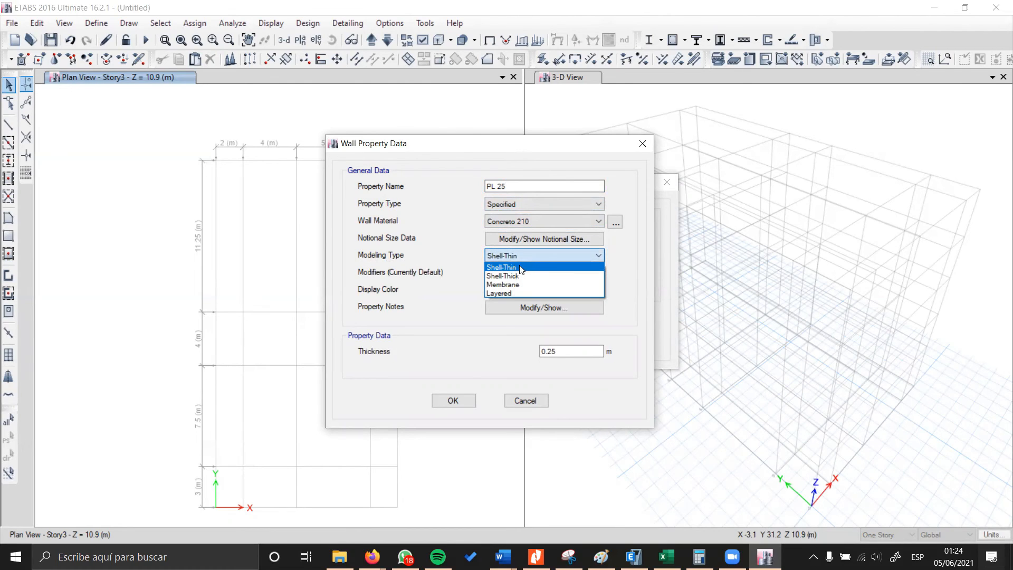
left_click(514, 267)
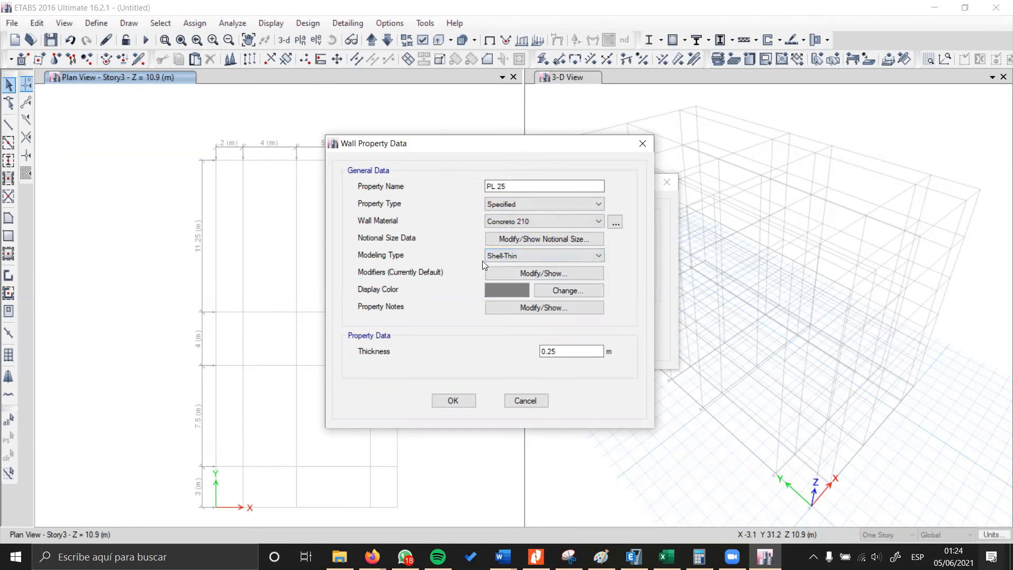
double_click(575, 351)
Step: Give the PL 25 wall section a magenta display color and save it
left_click(513, 290)
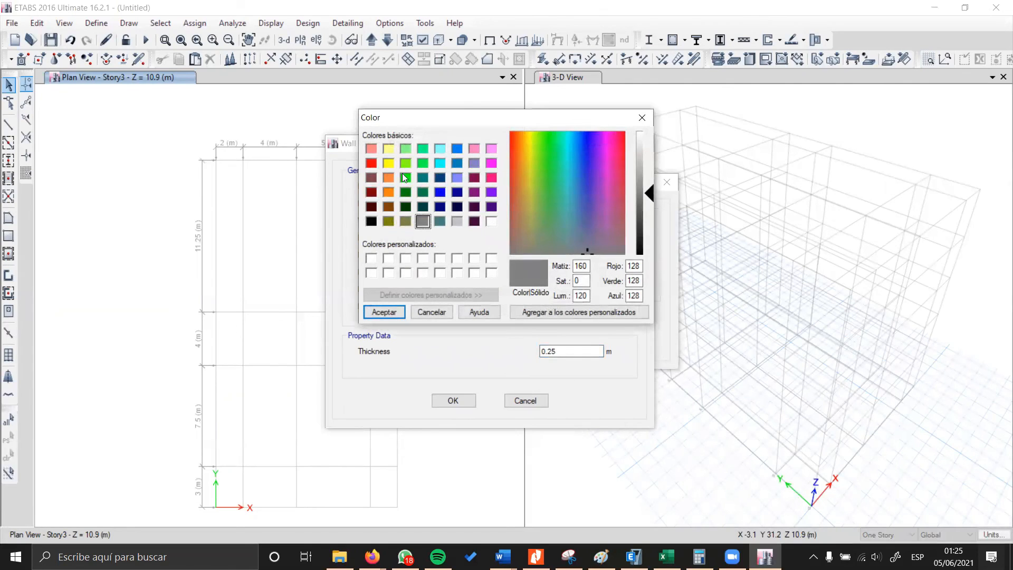
left_click(491, 163)
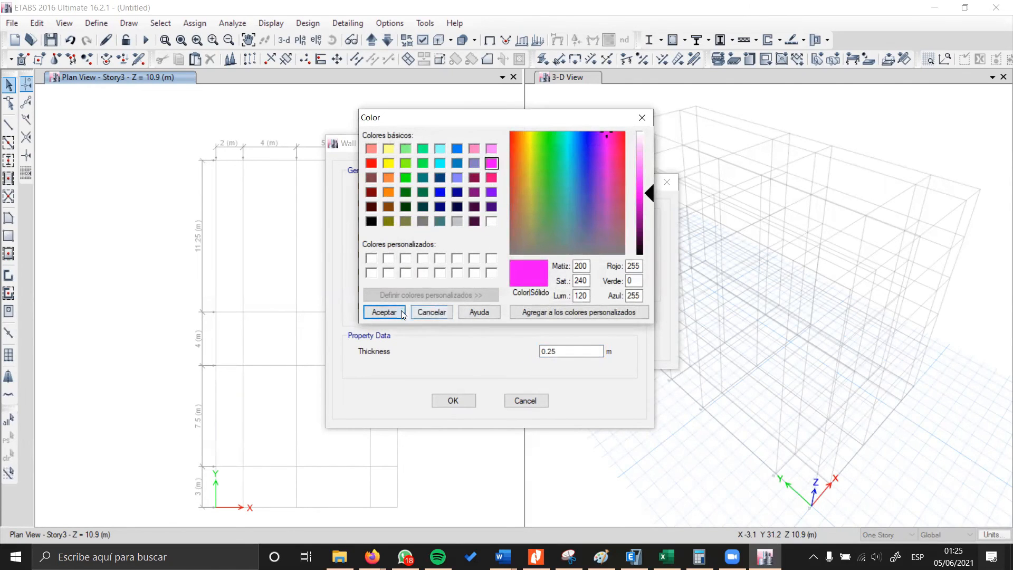
left_click(383, 312)
left_click(453, 399)
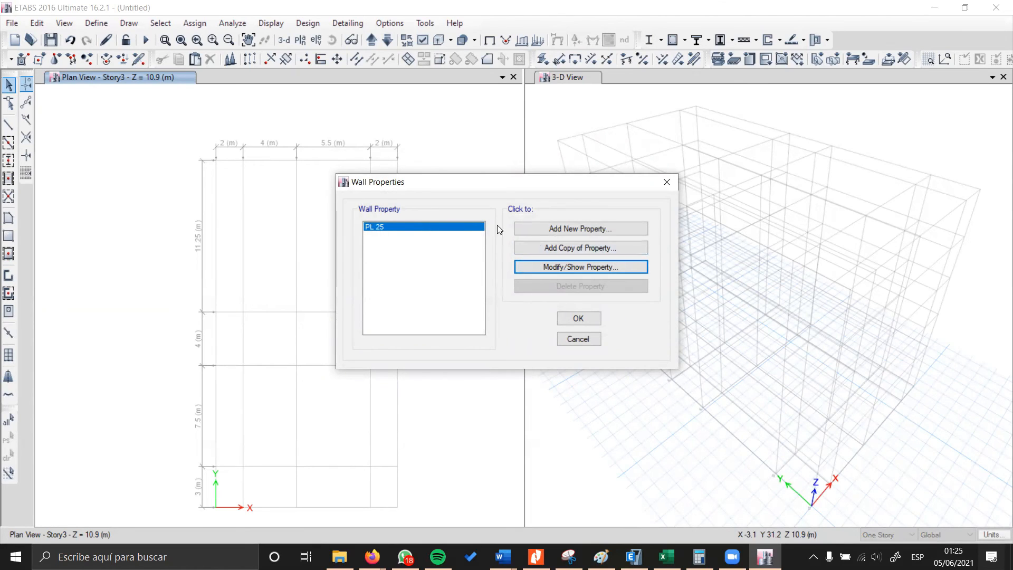
Step: Add a copy of the PL 25 wall section and name it PL 35
left_click(564, 248)
double_click(530, 178)
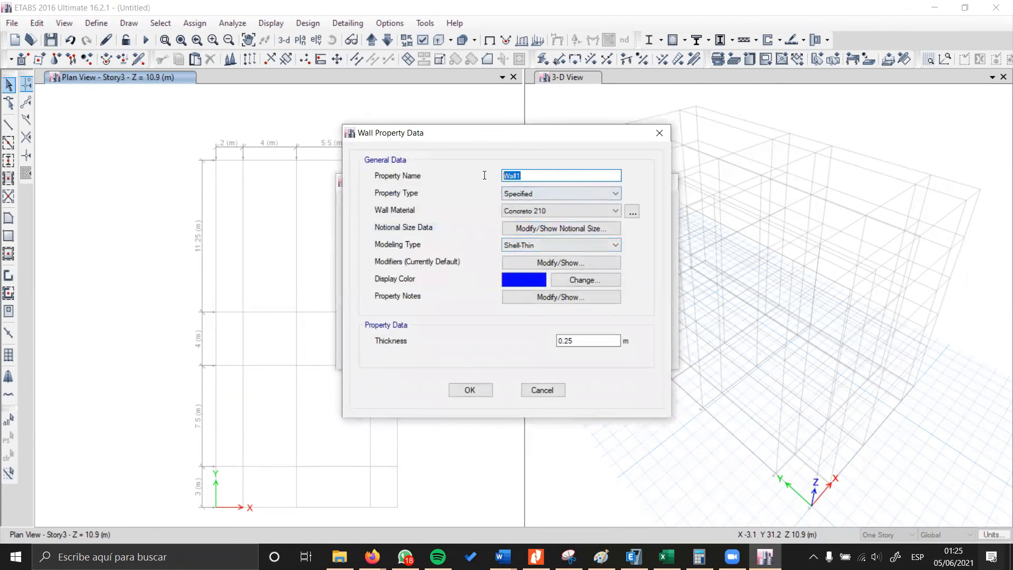
left_click_drag(488, 143, 593, 151)
type("PL 35")
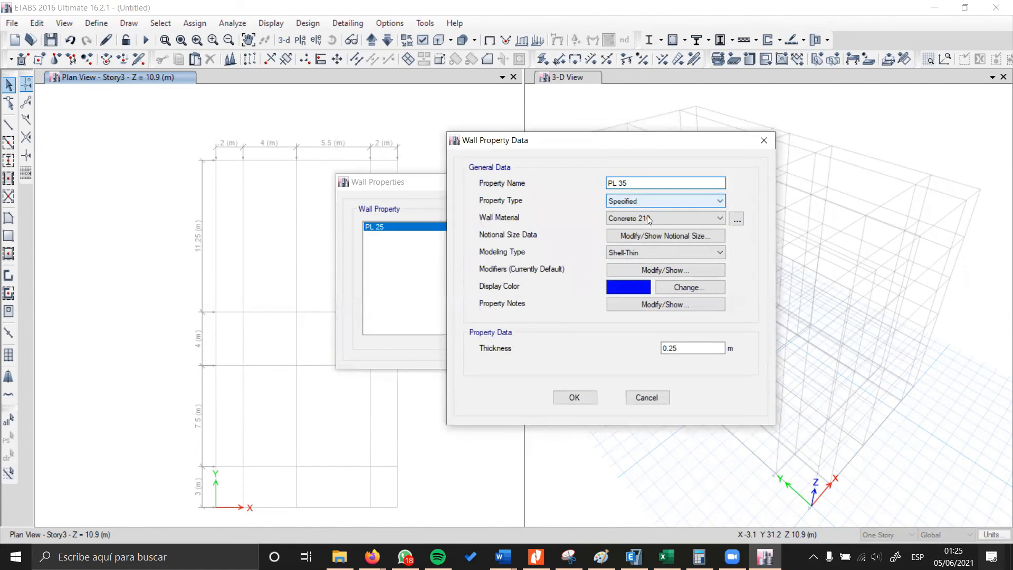
left_click_drag(633, 141, 594, 122)
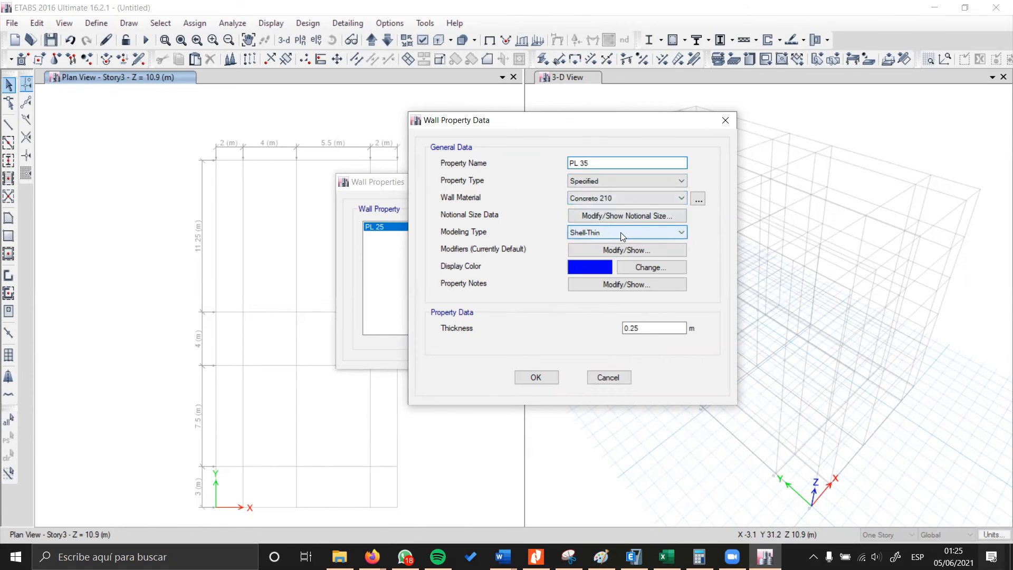
Step: Set the PL 35 wall's thickness to 0.35 m, color it red and accept the wall sections
left_click(641, 328)
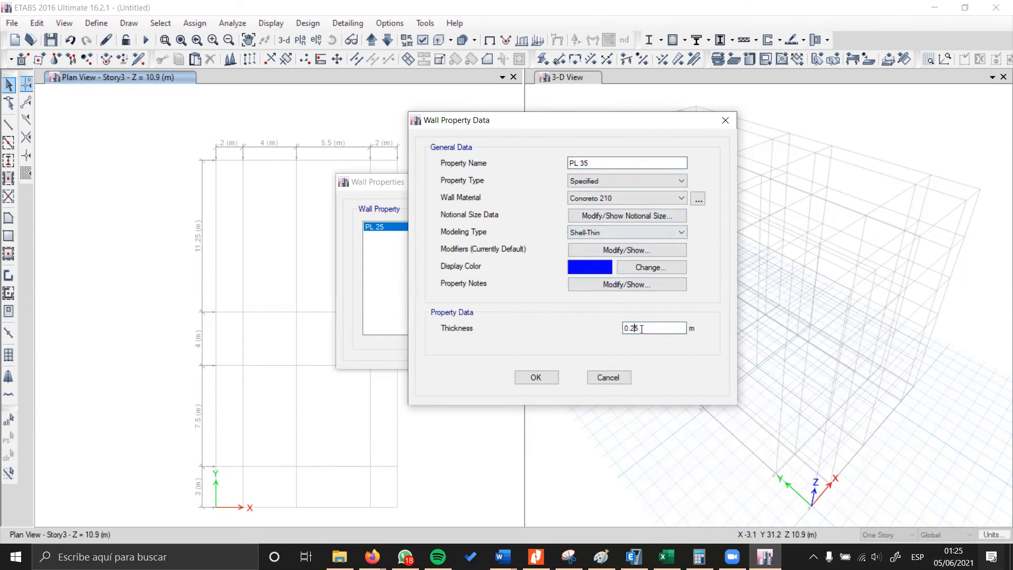
left_click(605, 272)
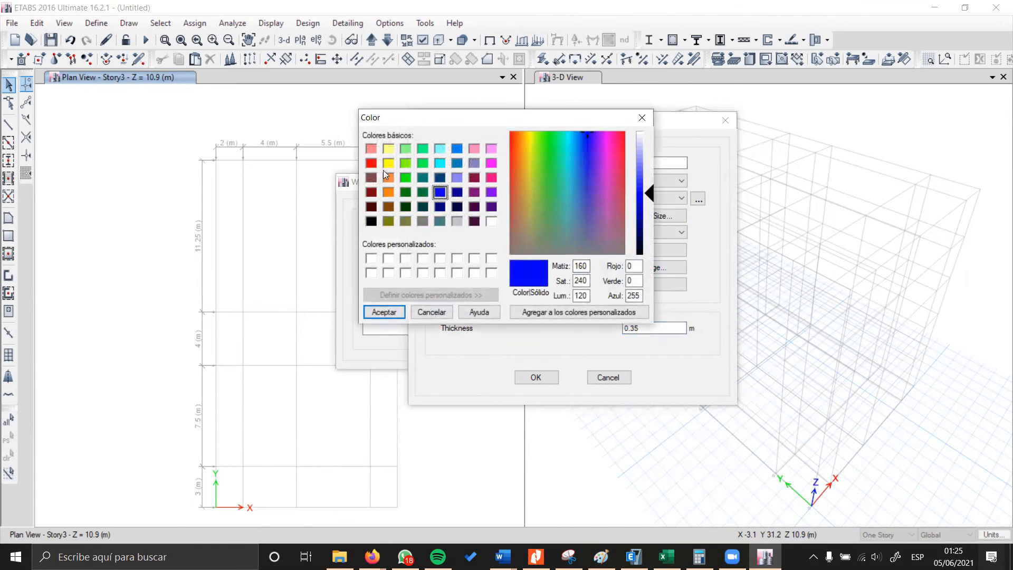
left_click(371, 164)
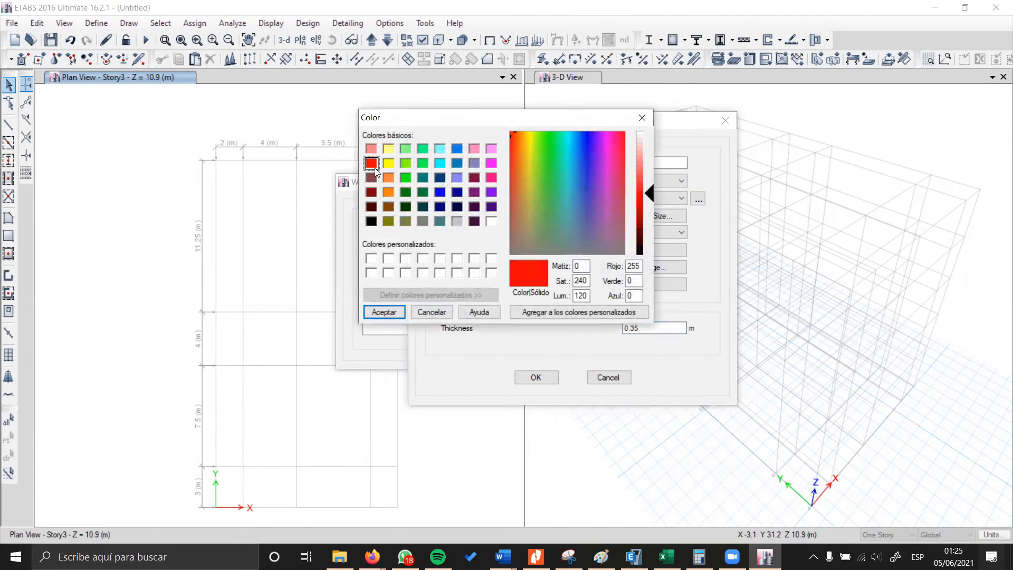
left_click(384, 312)
left_click(536, 377)
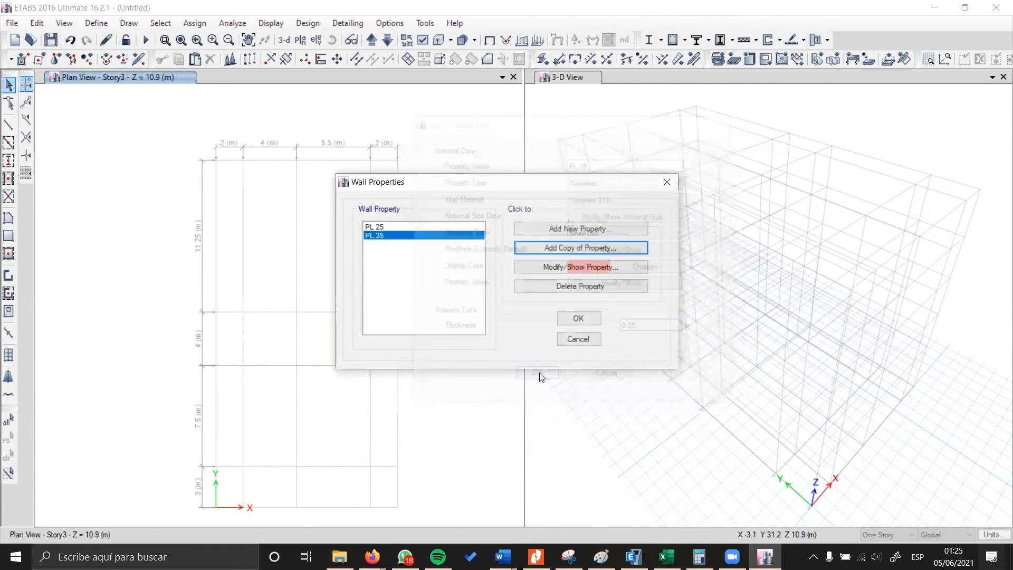
left_click(572, 320)
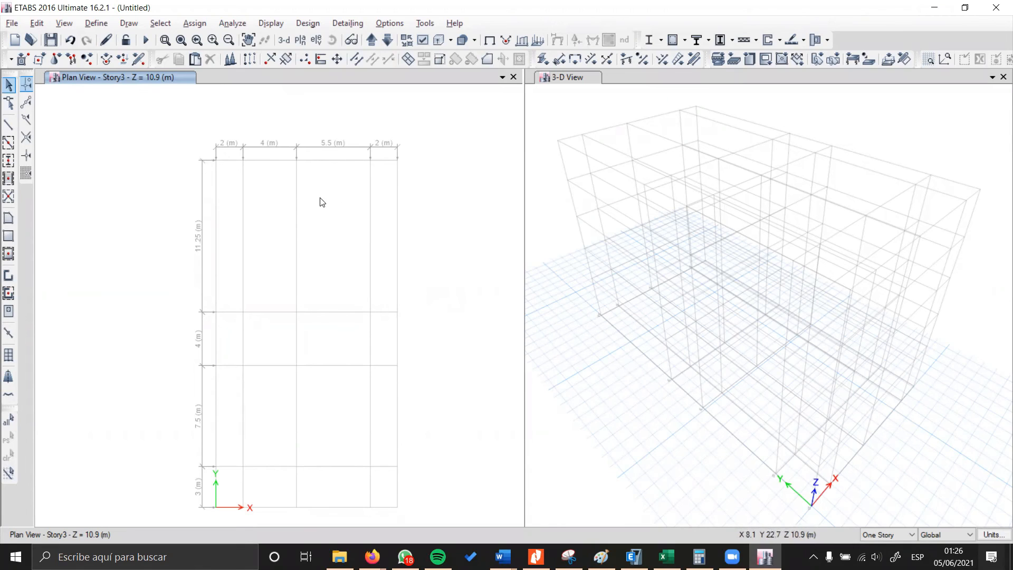
Step: Open the slab section definitions and check the specified slab thickness in the Edificio B assignment PDF
left_click(97, 25)
mouse_move(140, 60)
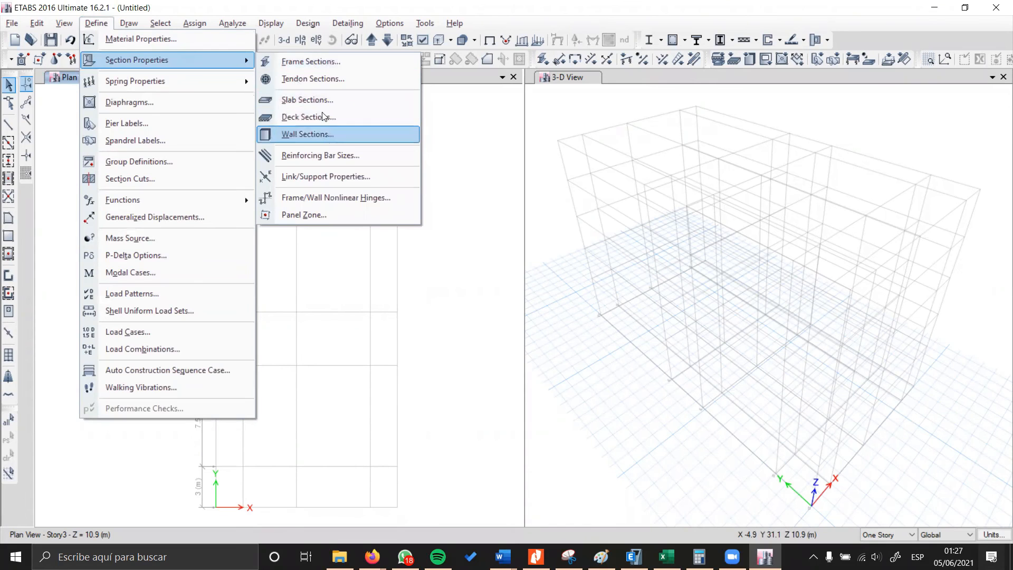
left_click(338, 100)
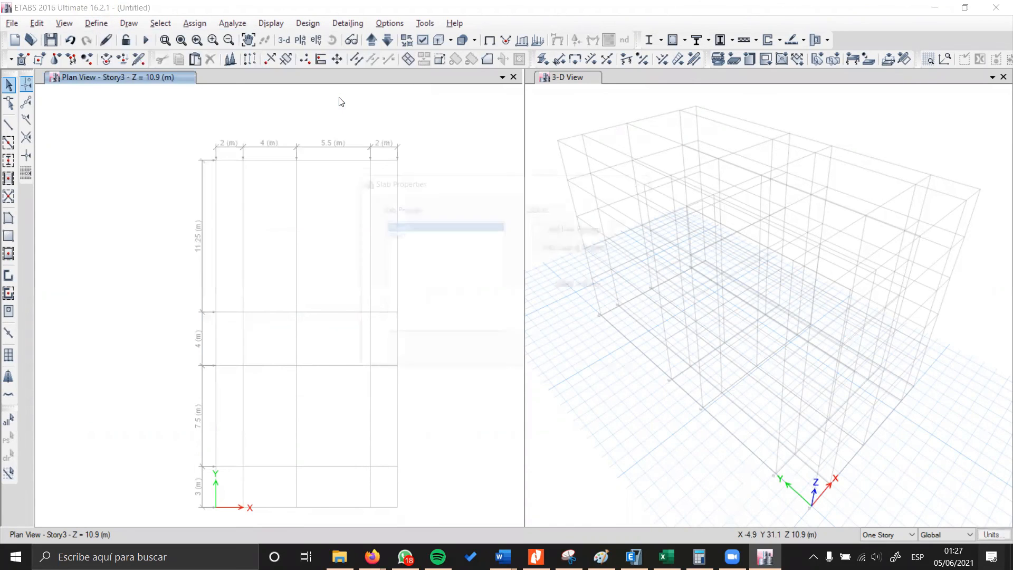
left_click(536, 557)
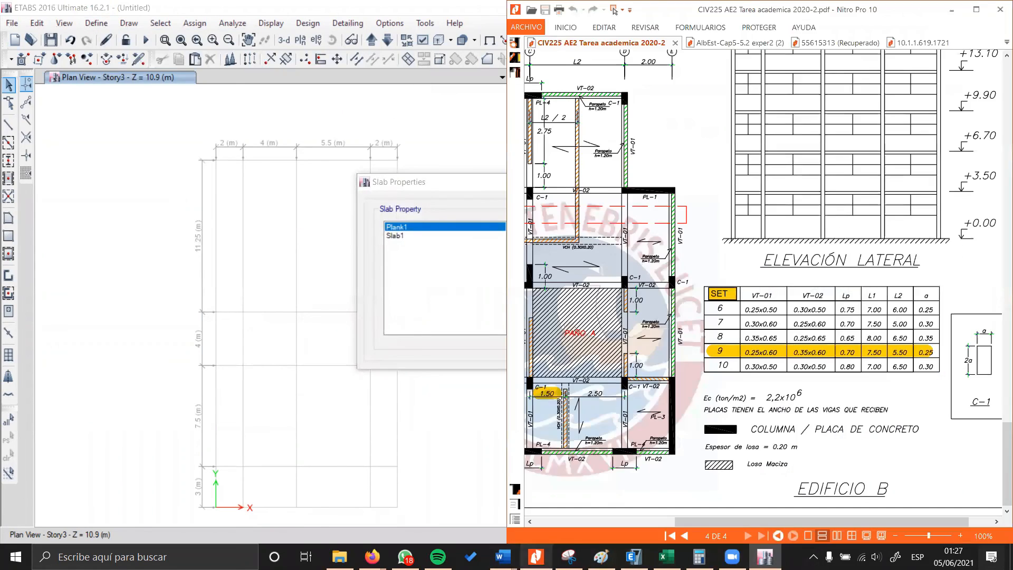
left_click_drag(880, 408, 835, 384)
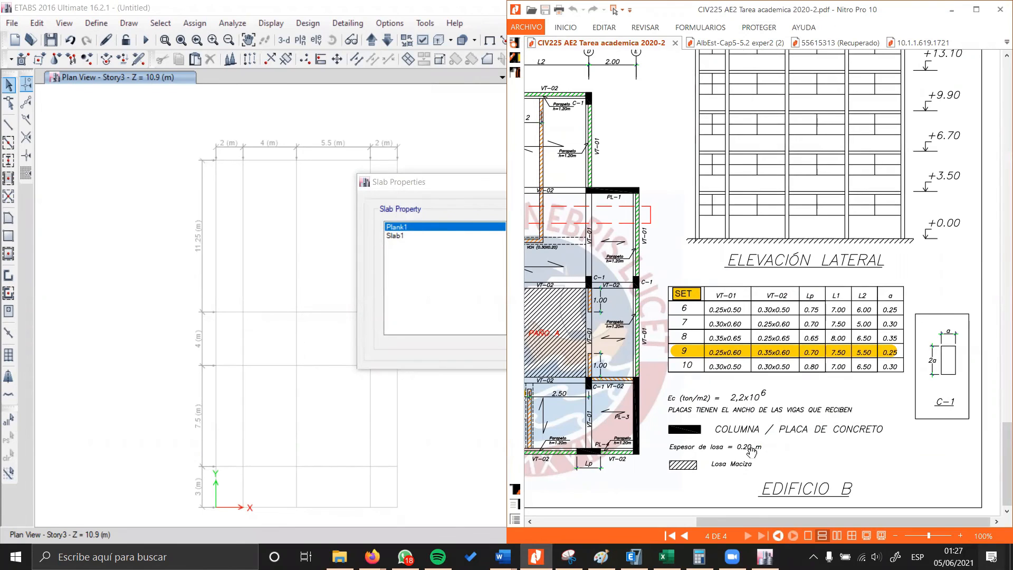
Step: Examine the floor plan's slab panels and their load directions in the assignment PDF, and return to the ETABS slab properties
mouse_move(610, 367)
left_mouse_down()
mouse_move(877, 367)
mouse_move(851, 336)
left_mouse_up()
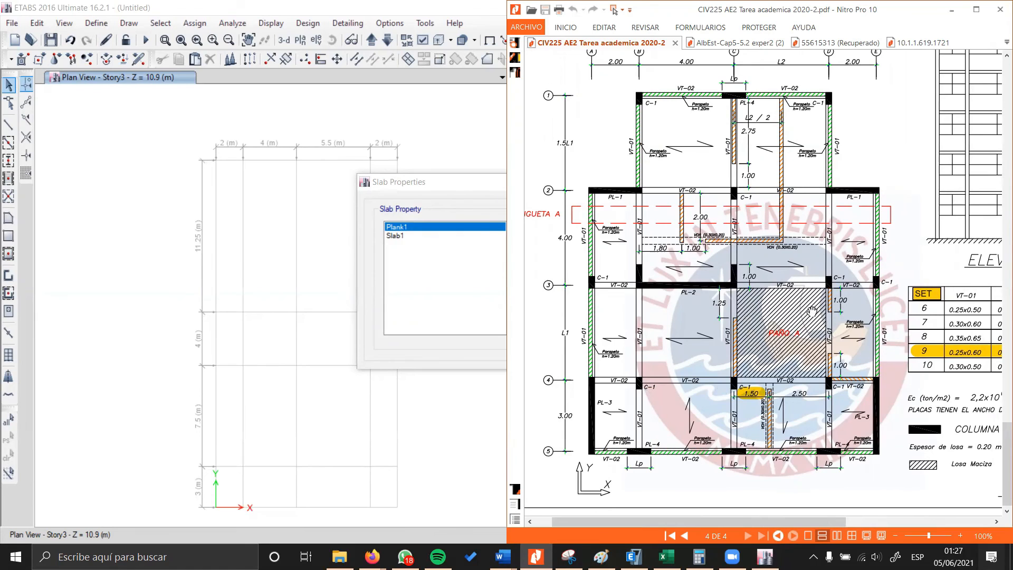
left_click_drag(806, 341, 771, 337)
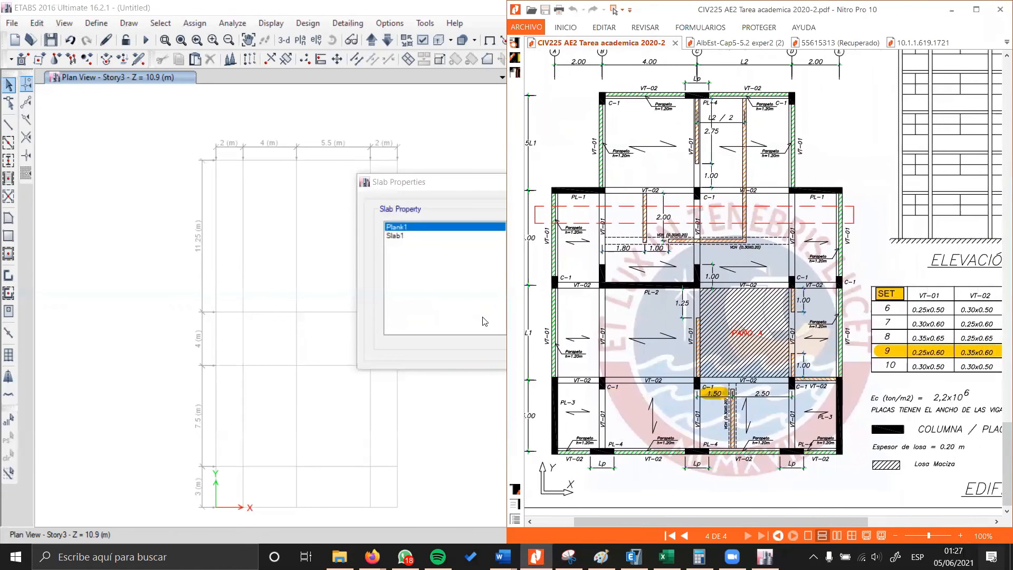
left_click(442, 315)
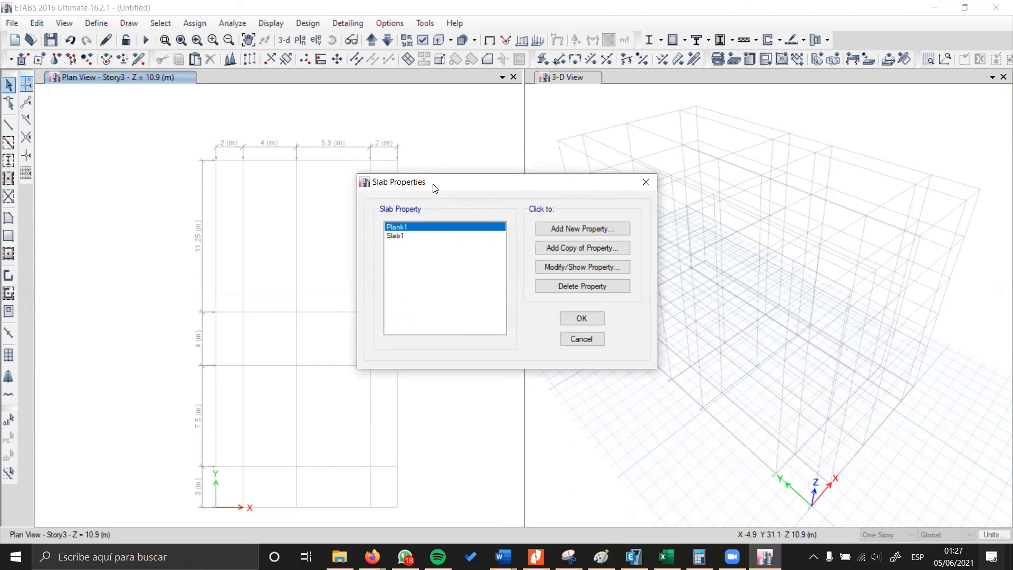
Step: Delete the Plank1 property from the slab definitions
left_click_drag(434, 187, 424, 188)
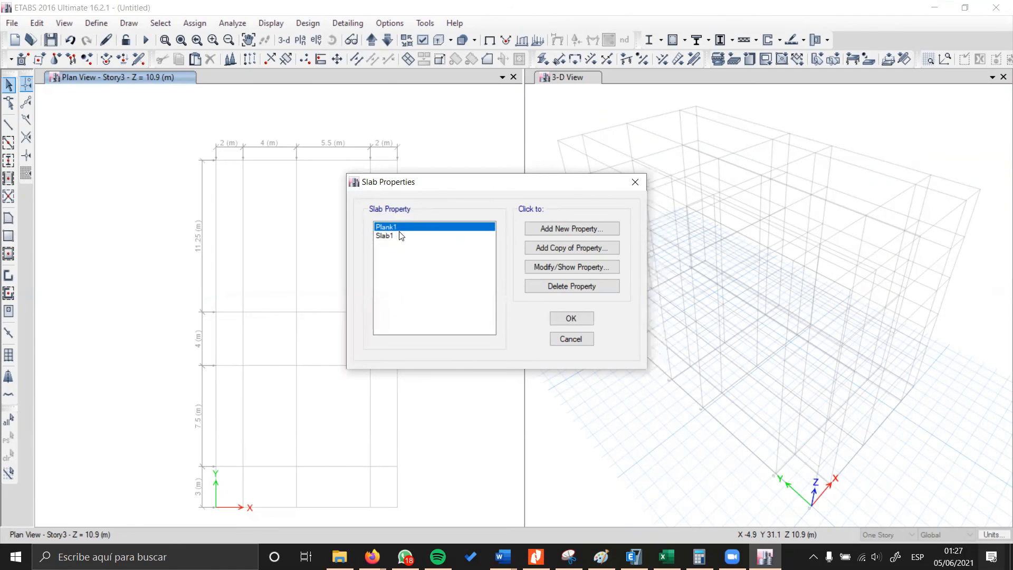
left_click(567, 285)
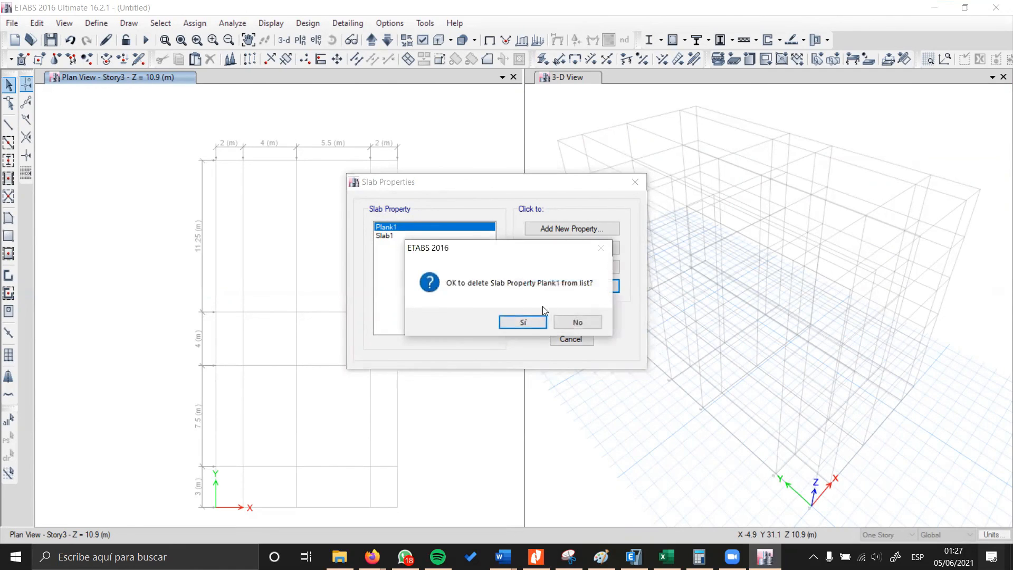
left_click(523, 322)
Step: Rename the Slab1 property as AL 20 and set its modeling type to Membrane
left_click(565, 267)
double_click(535, 135)
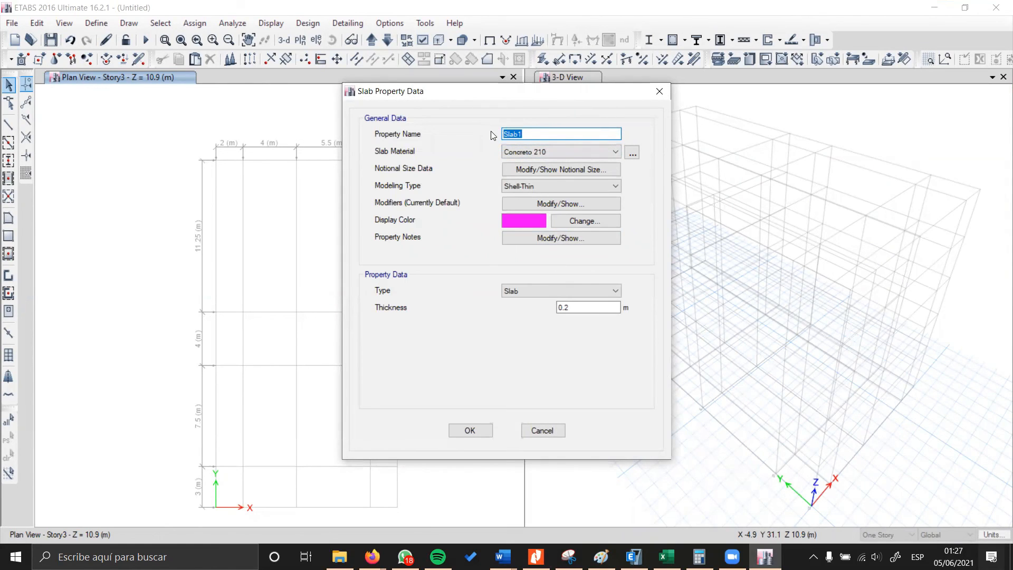
type("ALm")
key("BackSpace")
type("20")
left_click(559, 187)
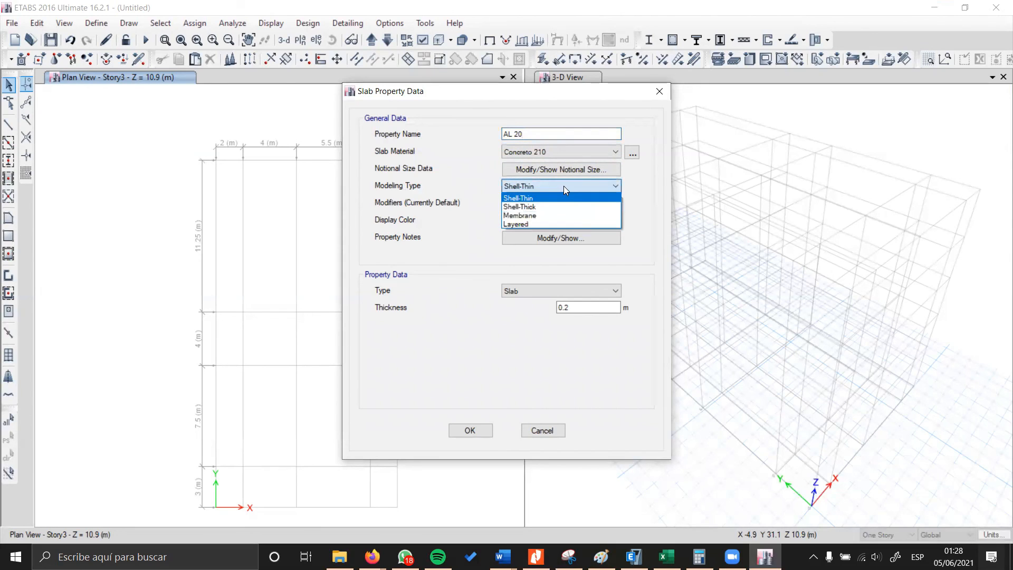
left_click(575, 215)
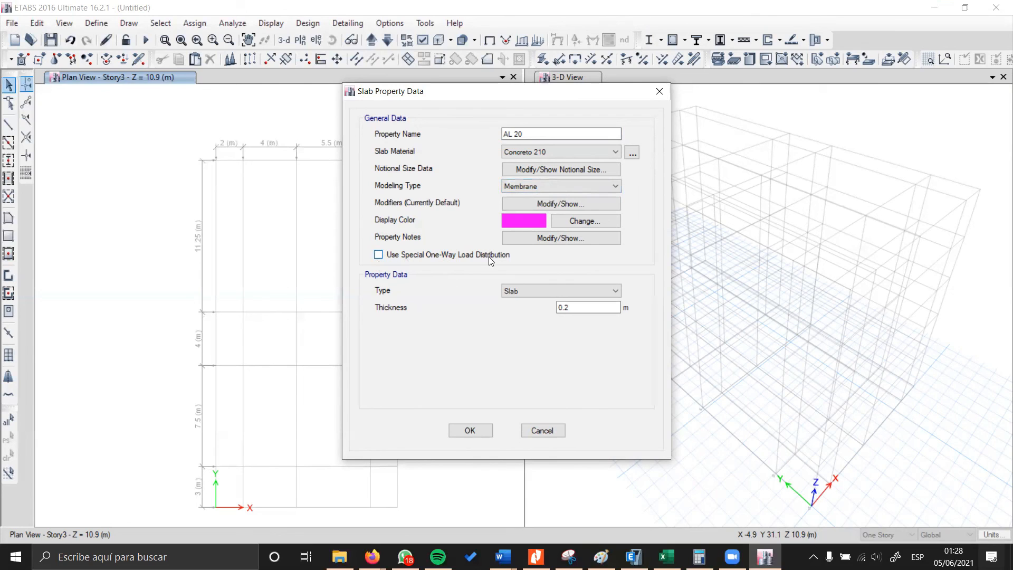
Step: Give the AL 20 slab a light yellow display color and enable special one-way load distribution
left_click(533, 224)
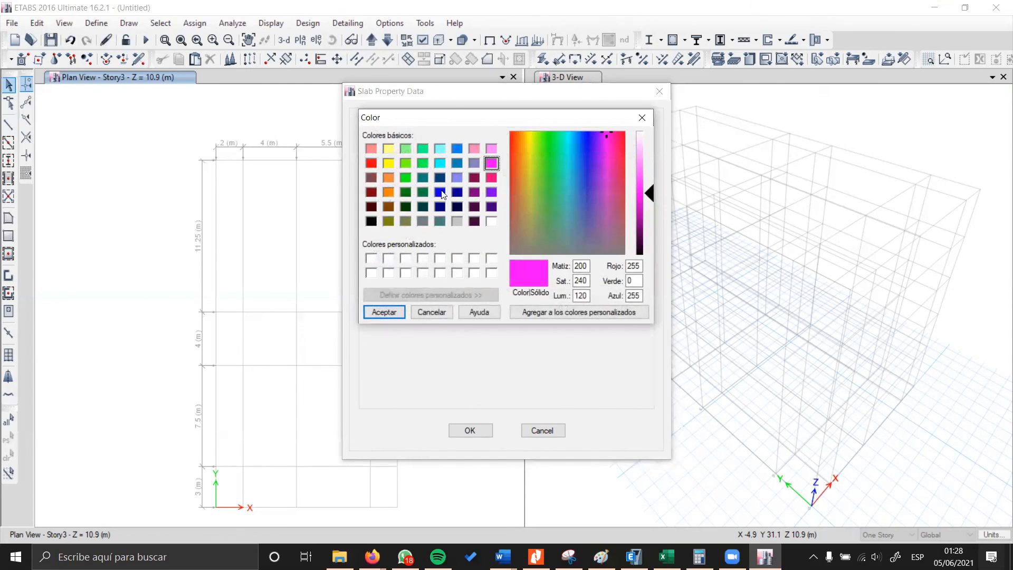
left_click(387, 149)
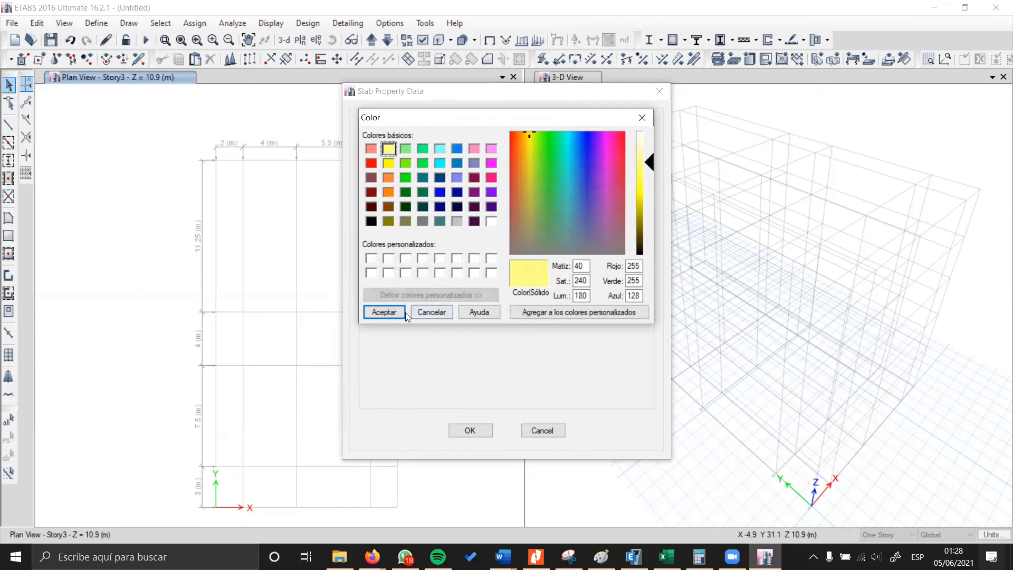
left_click(384, 312)
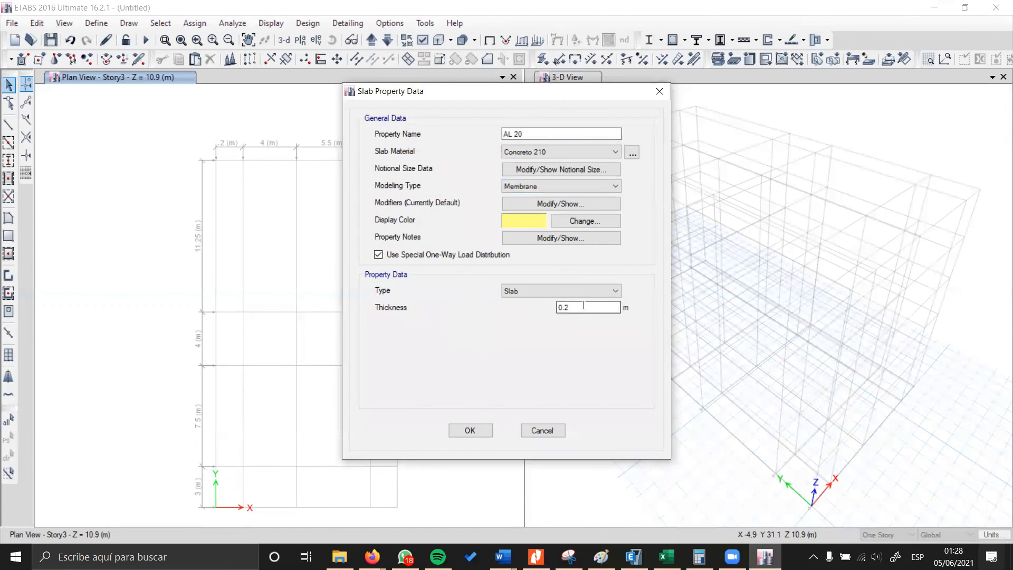
Step: Set the AL 20 slab's thickness to 0.000000001 m and save the property
left_click_drag(581, 308, 547, 310)
left_click(579, 308)
left_click_drag(565, 308, 654, 342)
type("000000001")
left_click(564, 137)
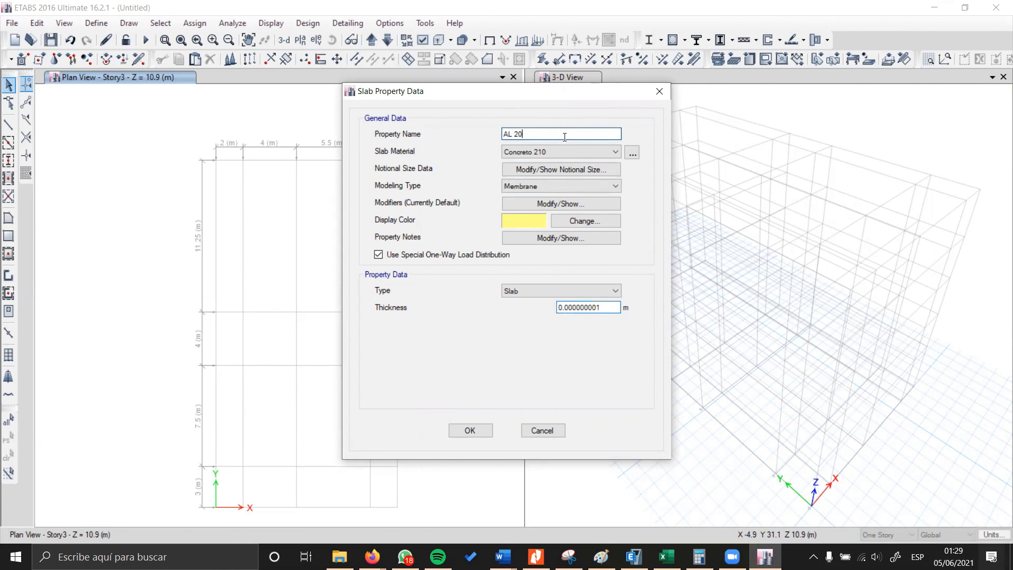
left_click(486, 432)
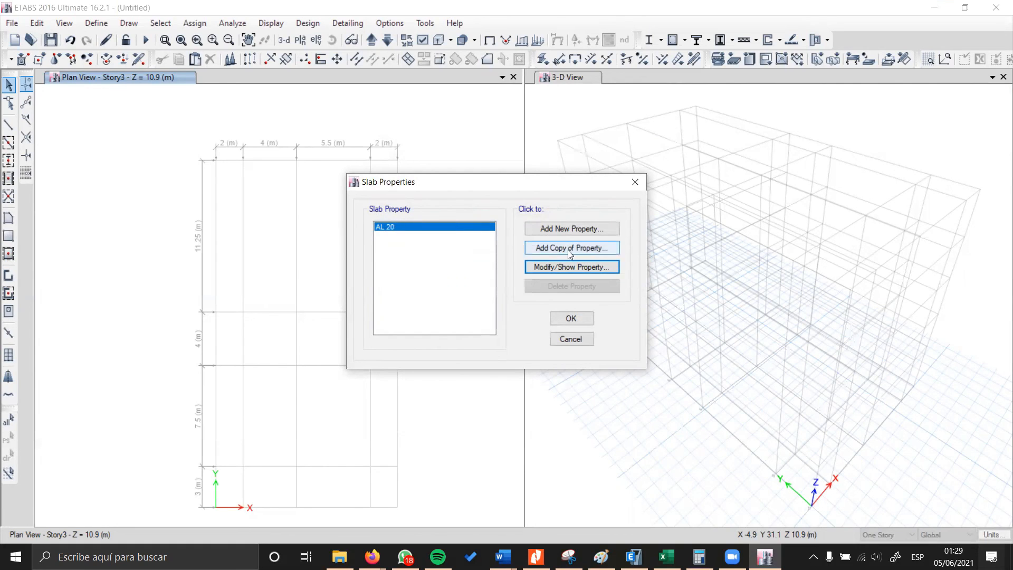
Step: Add a copy of AL 20 named LM 20 with special one-way load distribution disabled, and accept the slab properties
left_click(590, 249)
double_click(531, 134)
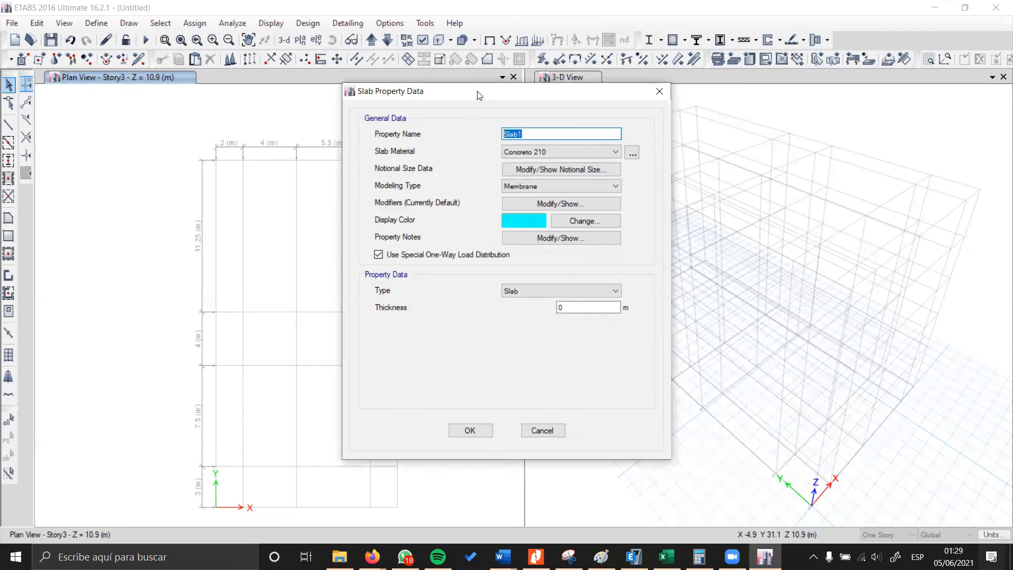
type("LM 20")
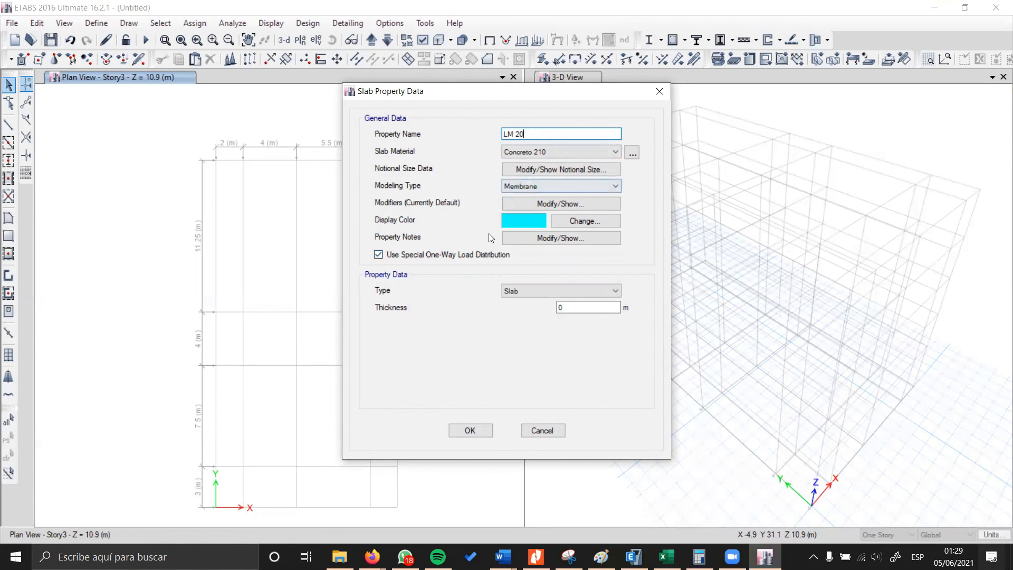
left_click(379, 256)
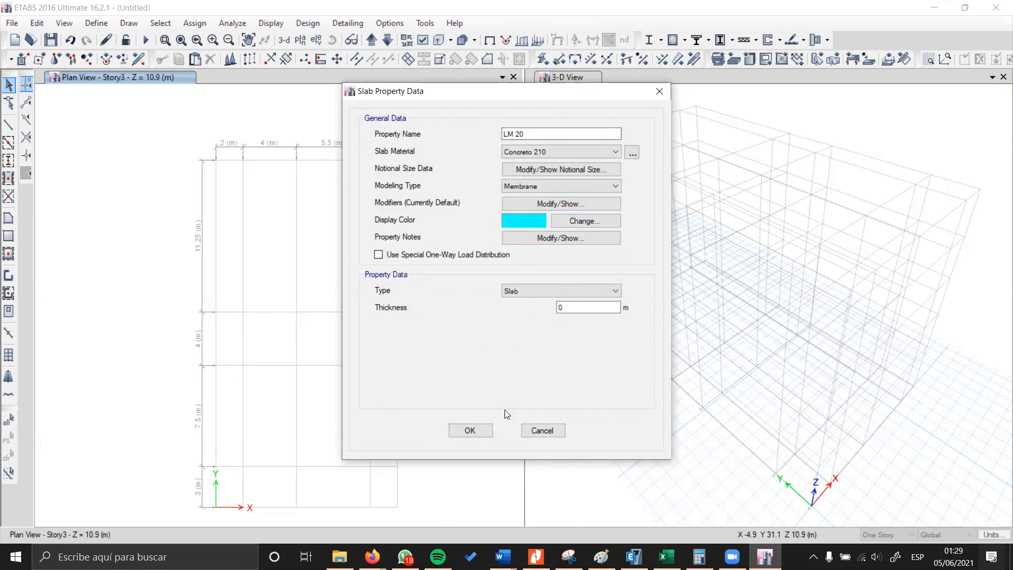
left_click(469, 430)
left_click(571, 318)
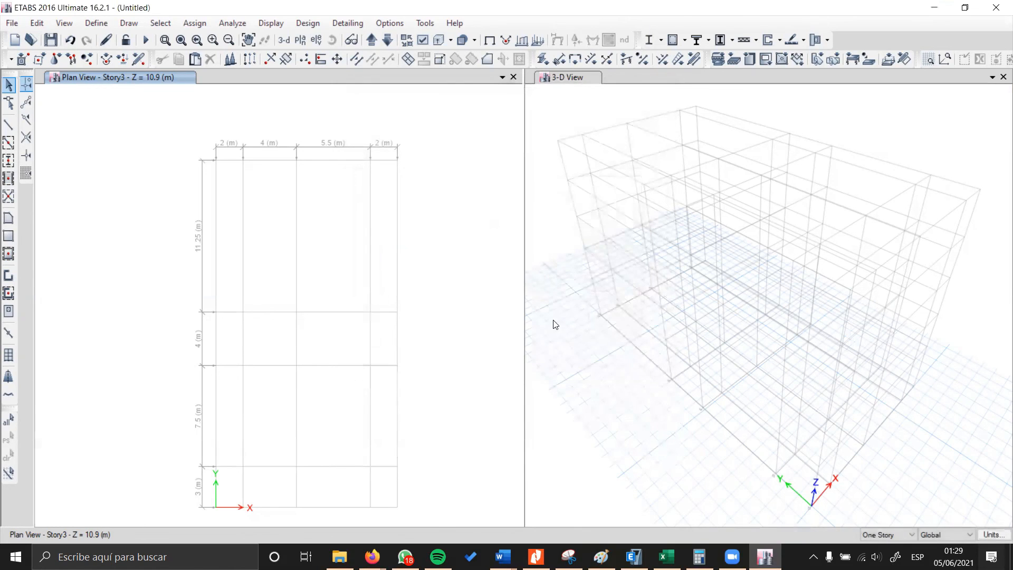